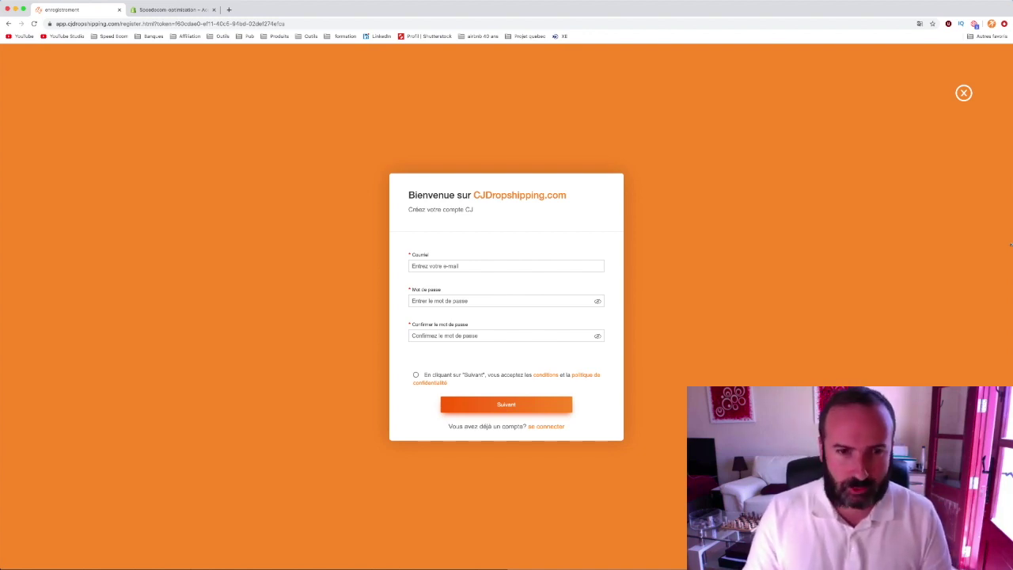
- Zoom the page to 125% and enter the account e-mail address in Courriel
key(super+plus)
key(super+plus)
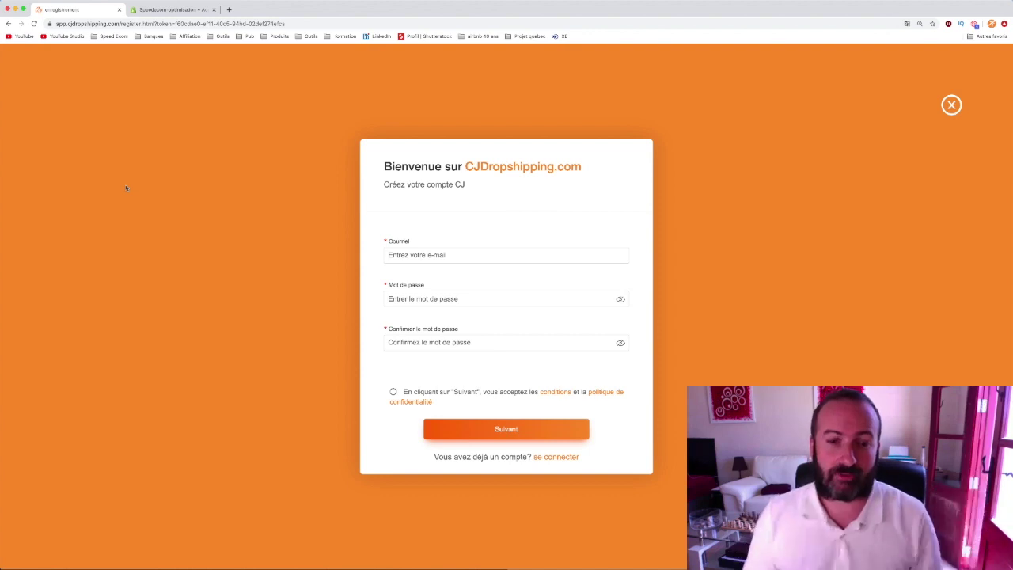
click(420, 258)
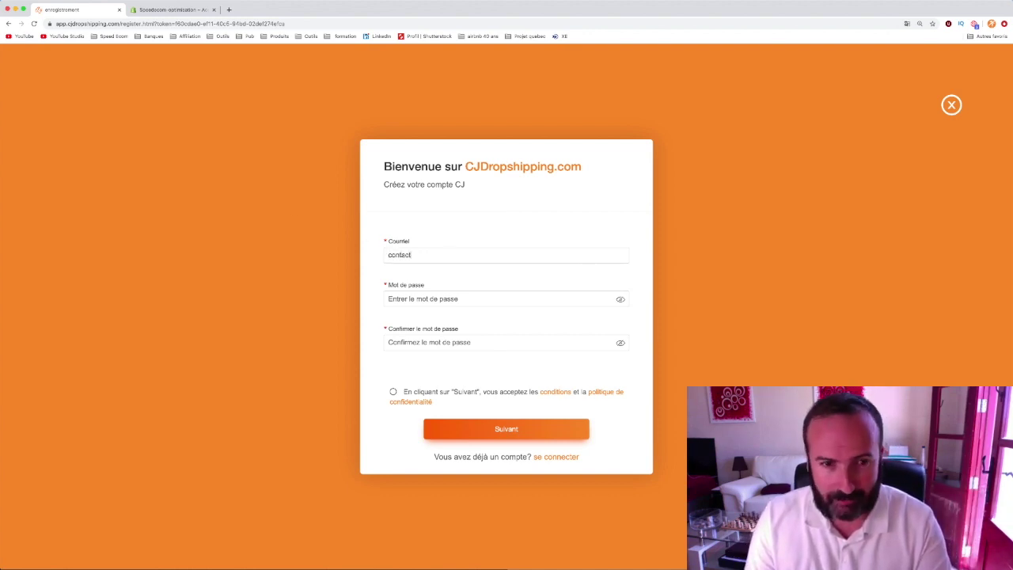
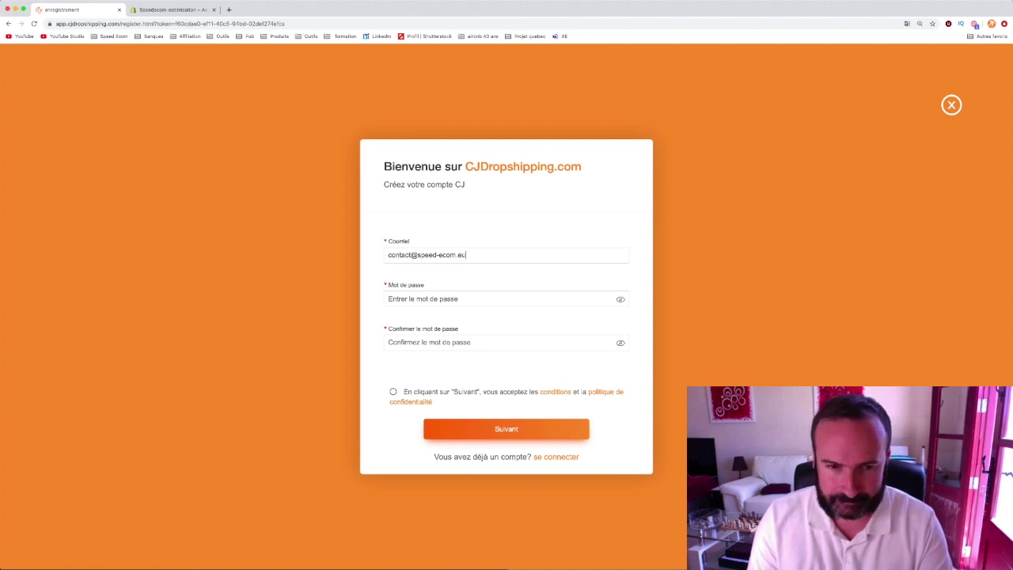
- Enter and confirm the account password, accept the terms, and continue to personal information
click(417, 298)
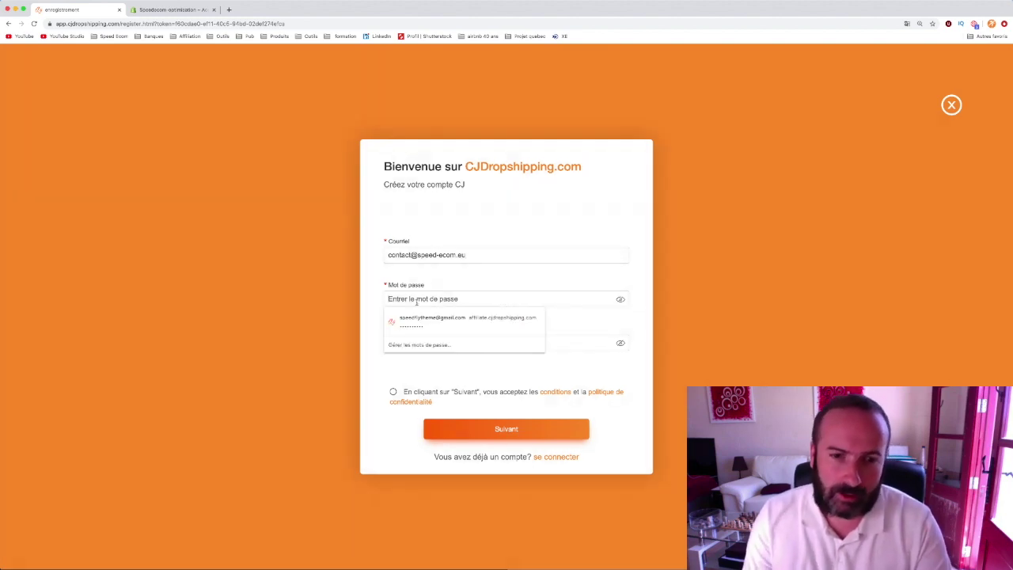
click(311, 285)
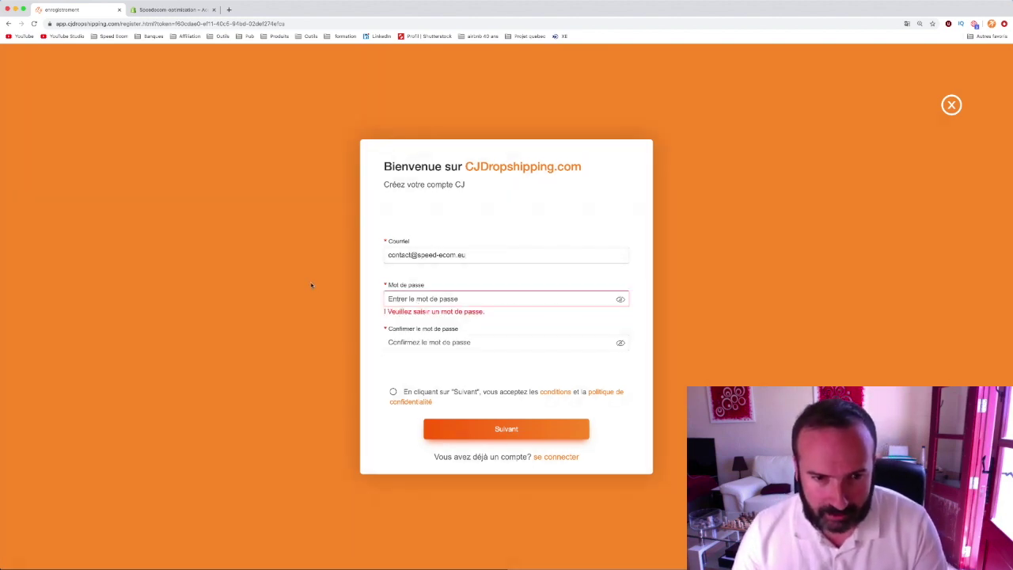
click(412, 298)
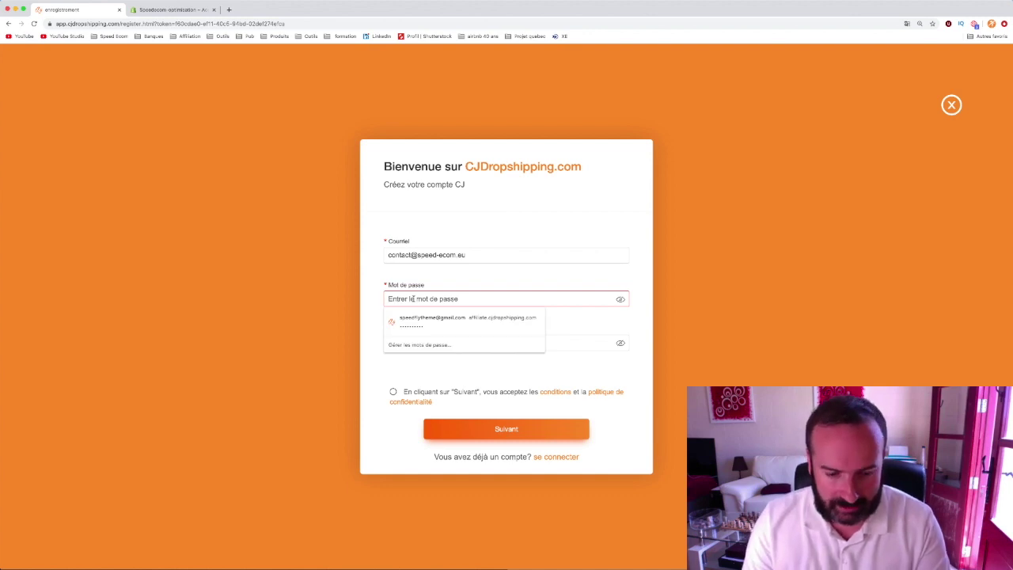
text(•••••••)
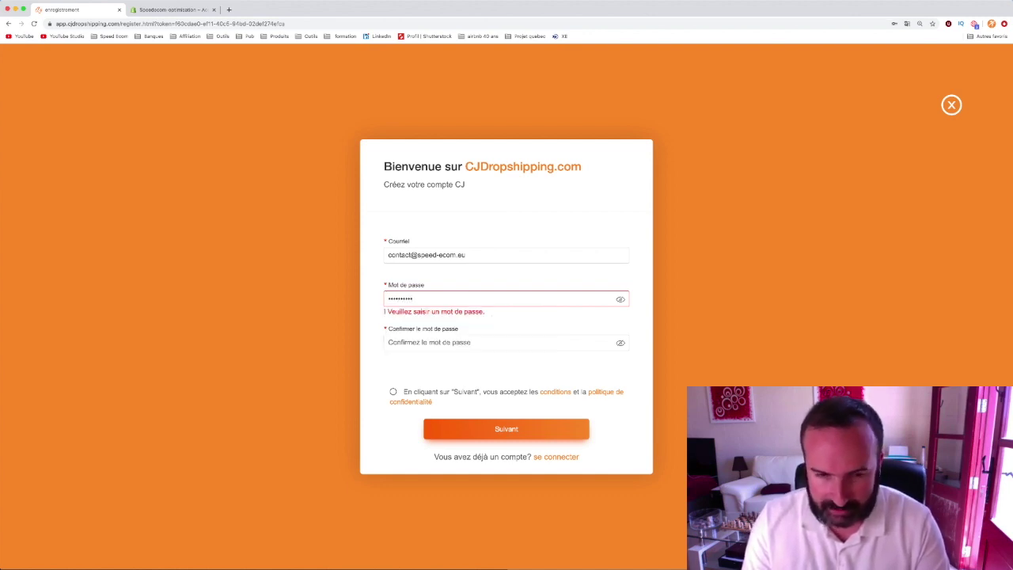
click(434, 342)
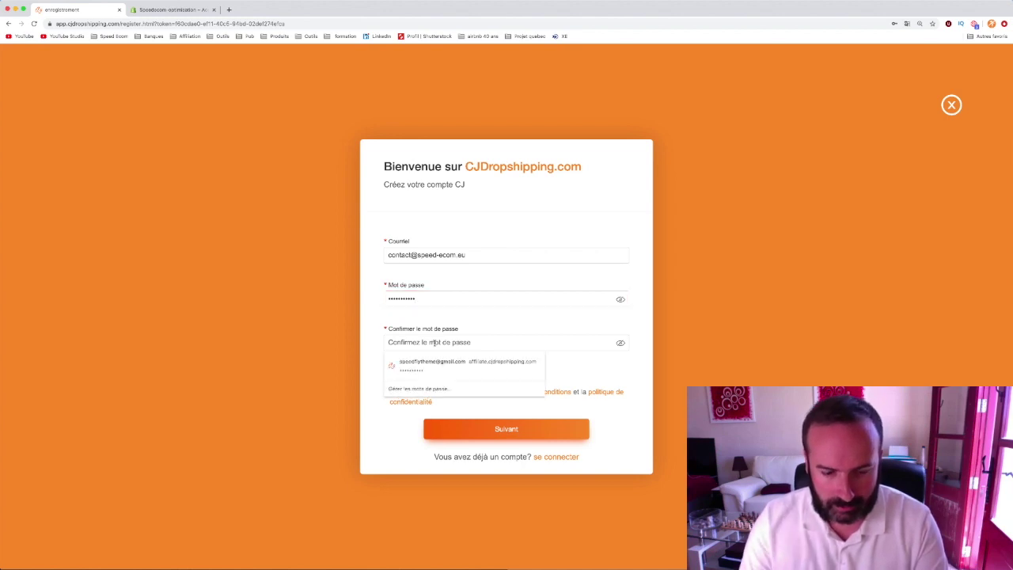
text(••)
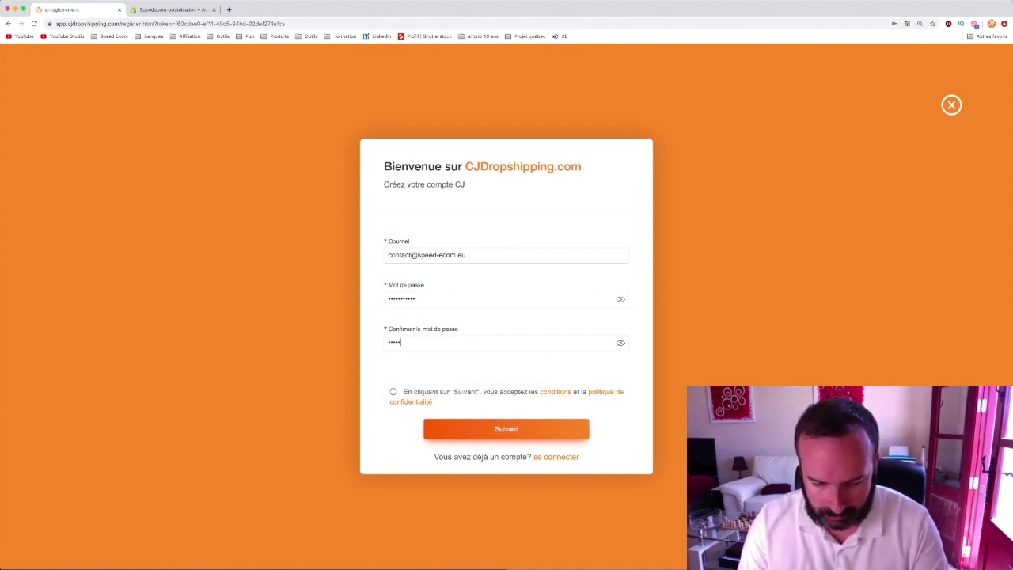
text(•••••••••)
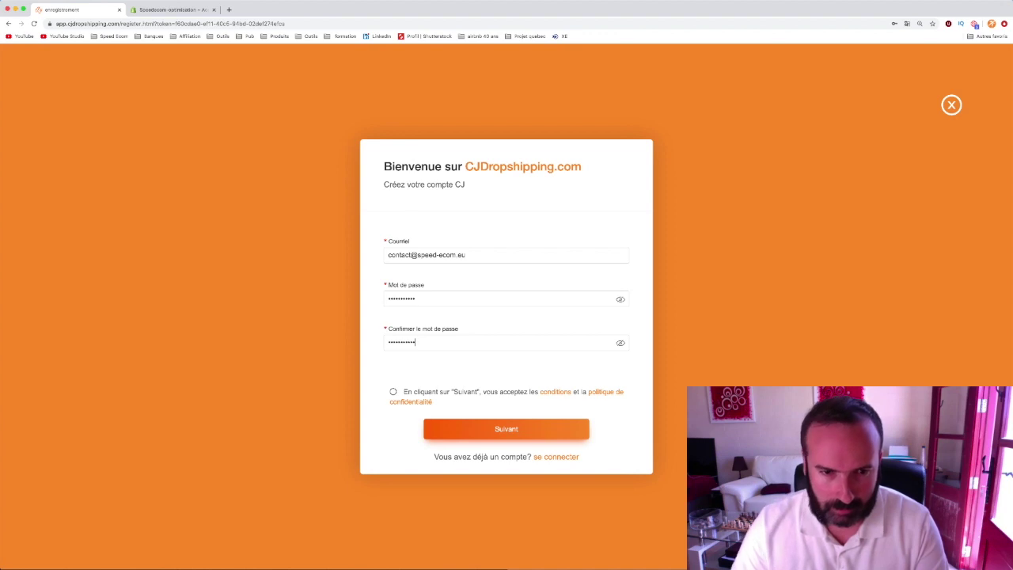
click(393, 392)
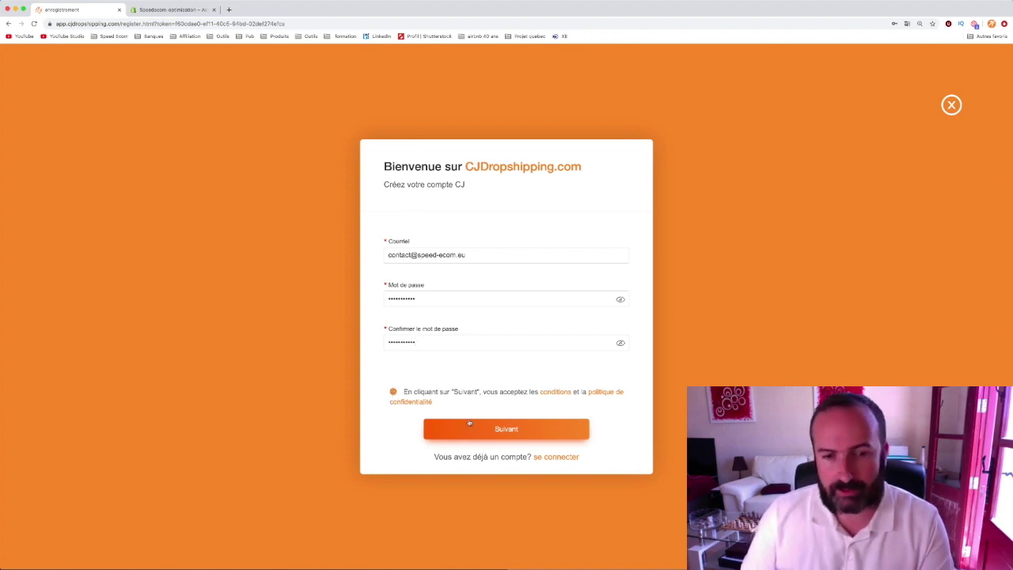
click(495, 430)
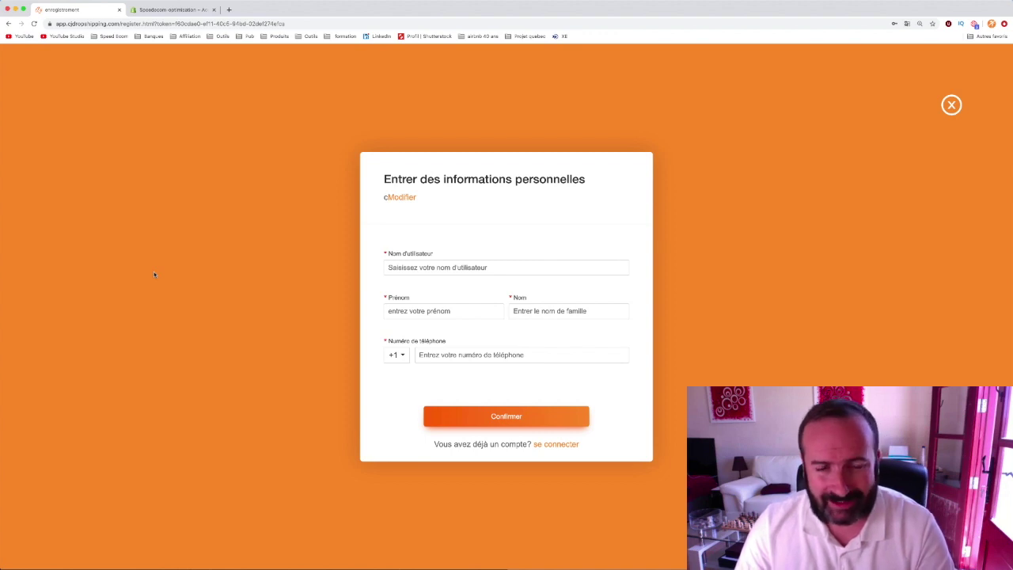
- Fill in the username, first name, last name and phone number, then confirm registration
text(sfly)
key(super+a)
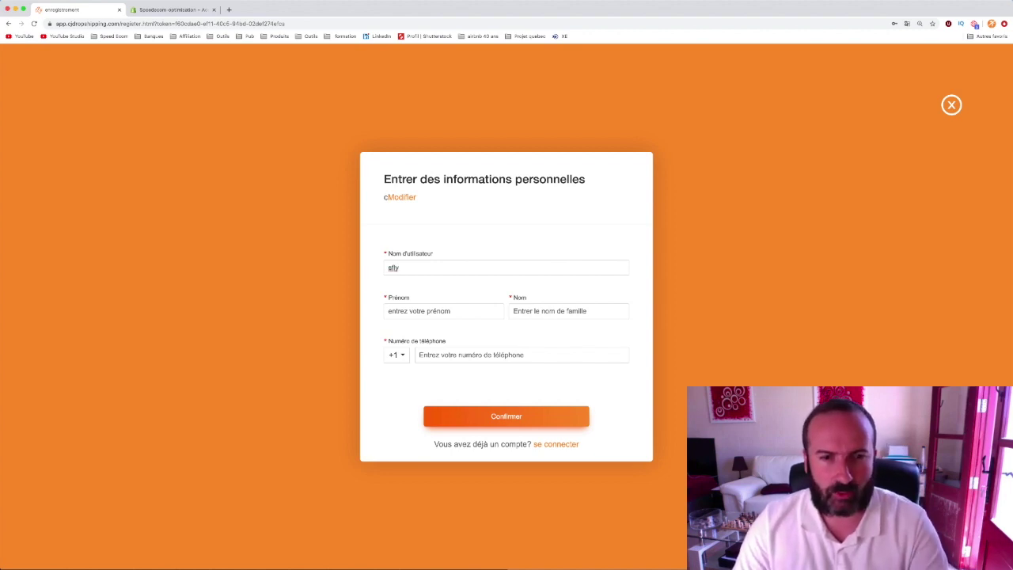
click(398, 313)
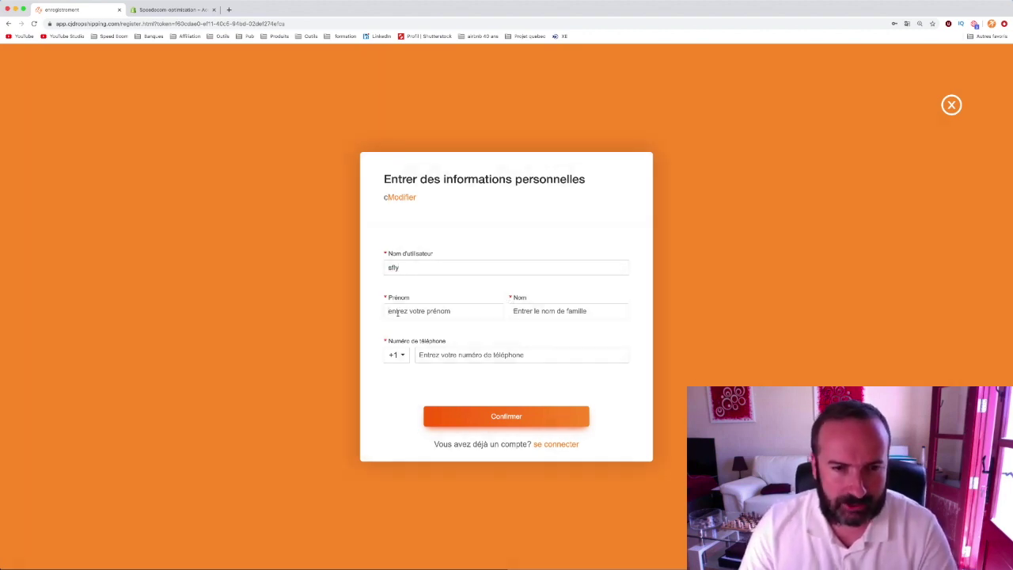
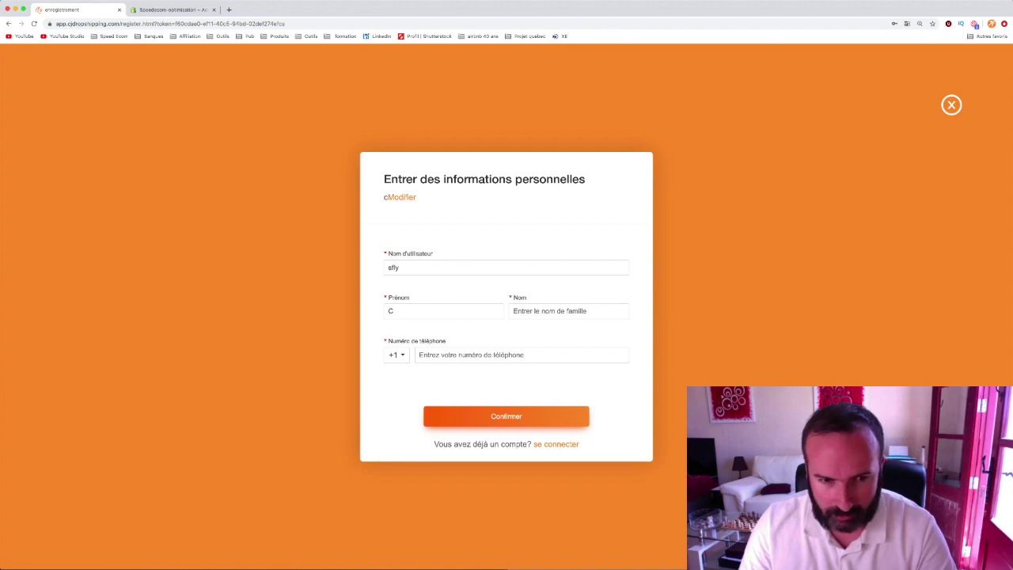
key(Tab)
click(428, 356)
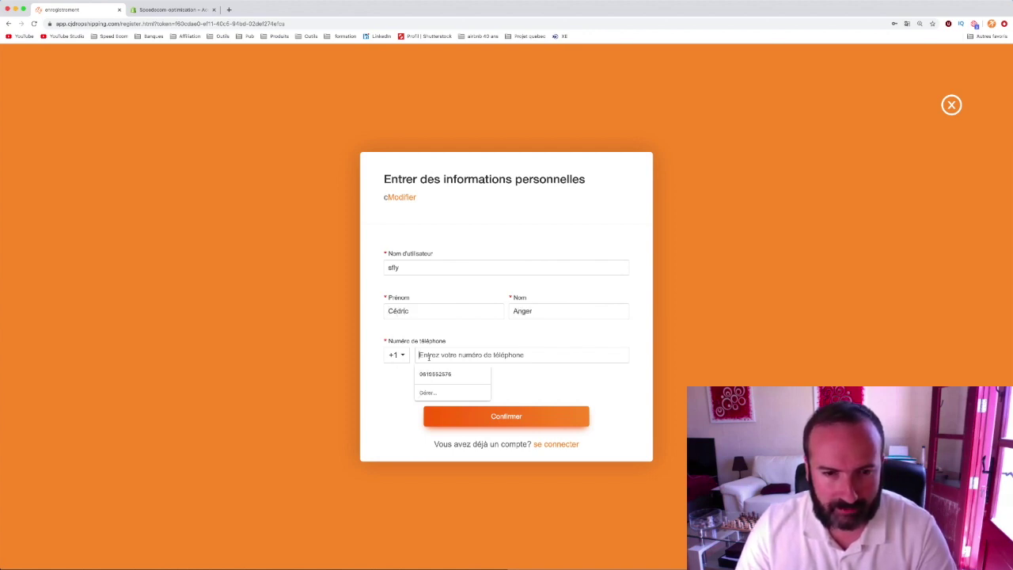
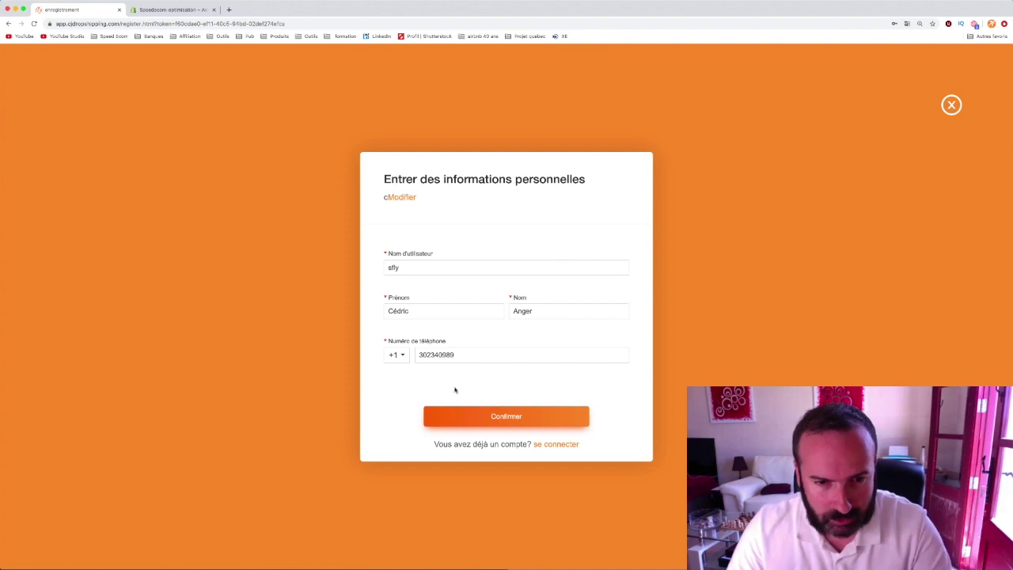
double_click(501, 416)
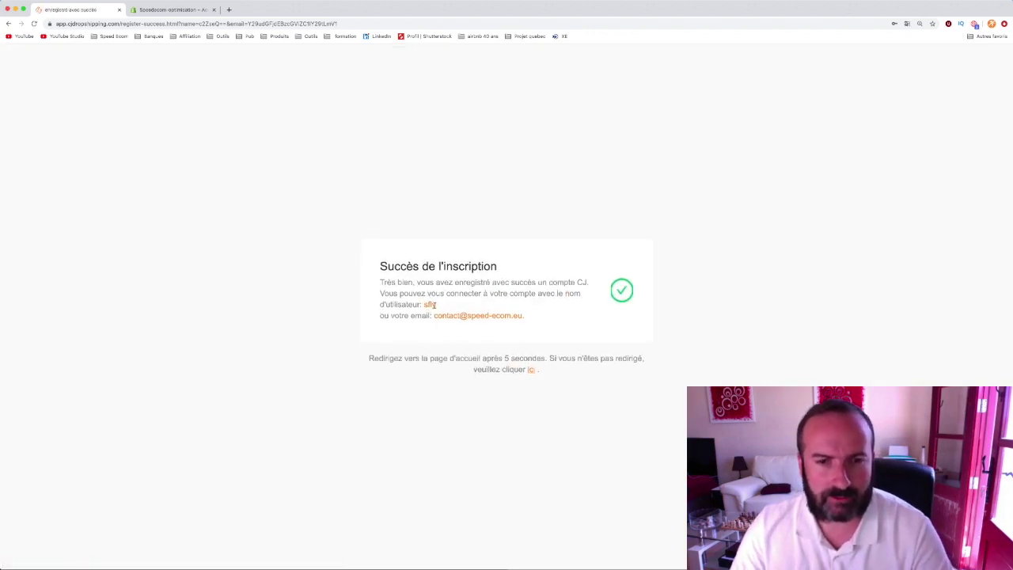
- Open the e-mail verification page from the 'ici' banner link, submit the emailed code, and confirm
triple_click(429, 304)
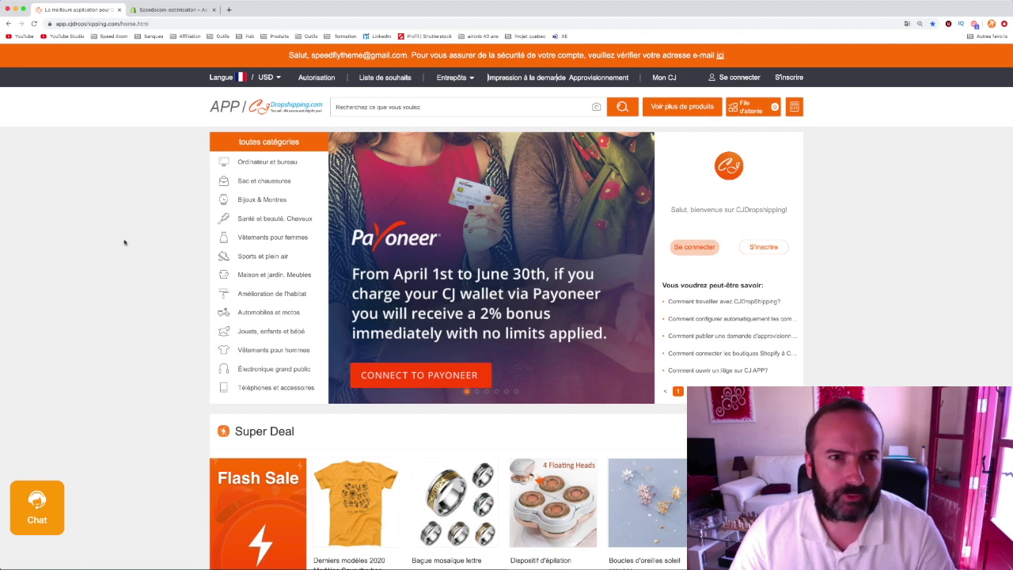
scroll(396, 190, down, 1)
mouse_move(473, 67)
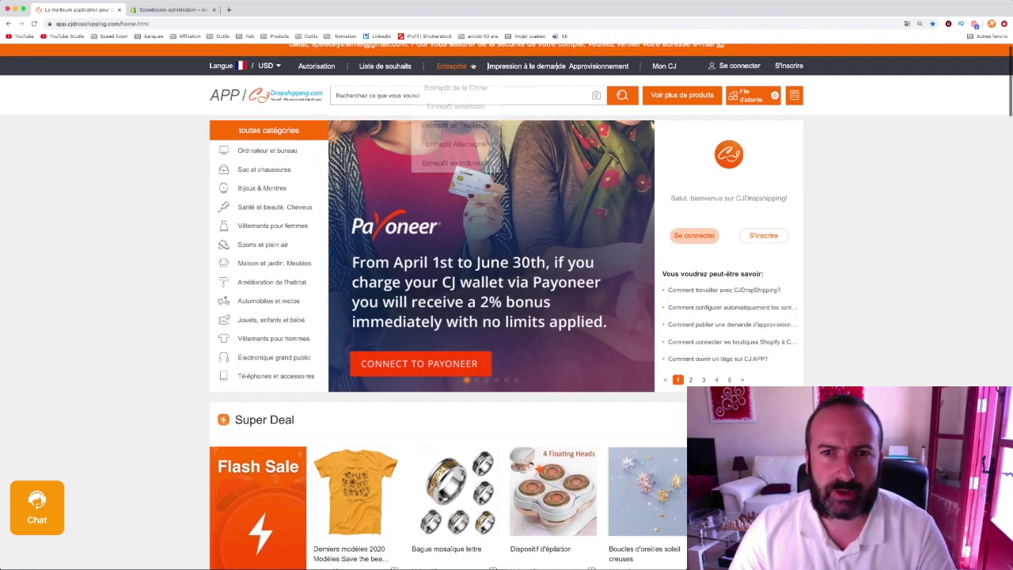
scroll(555, 63, up, 1)
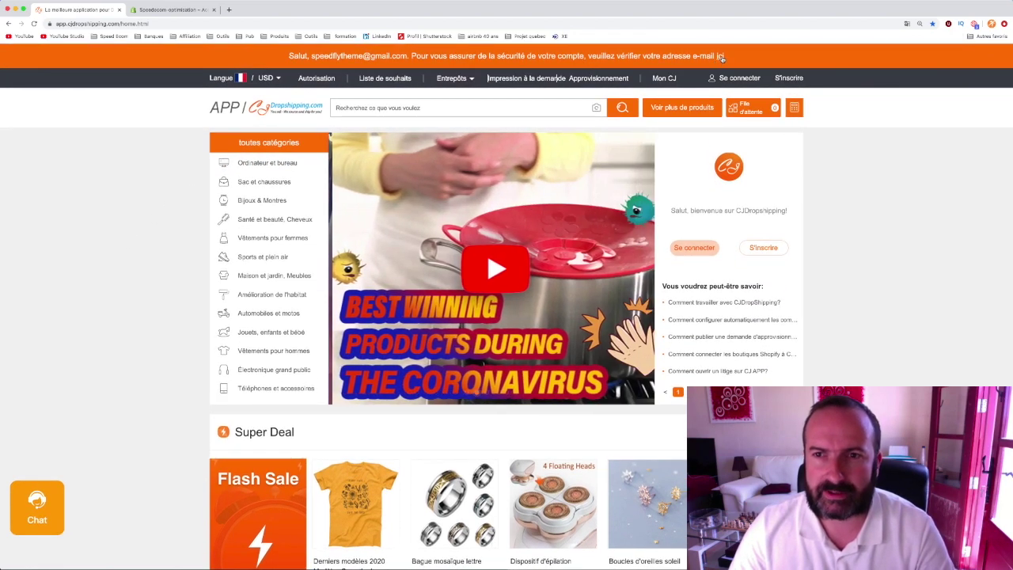
click(721, 56)
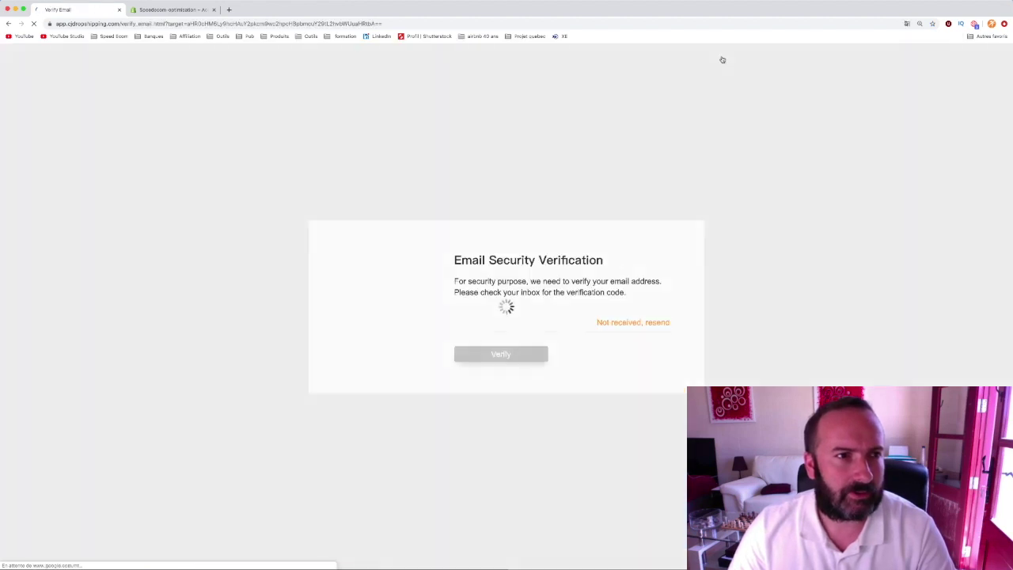
triple_click(657, 329)
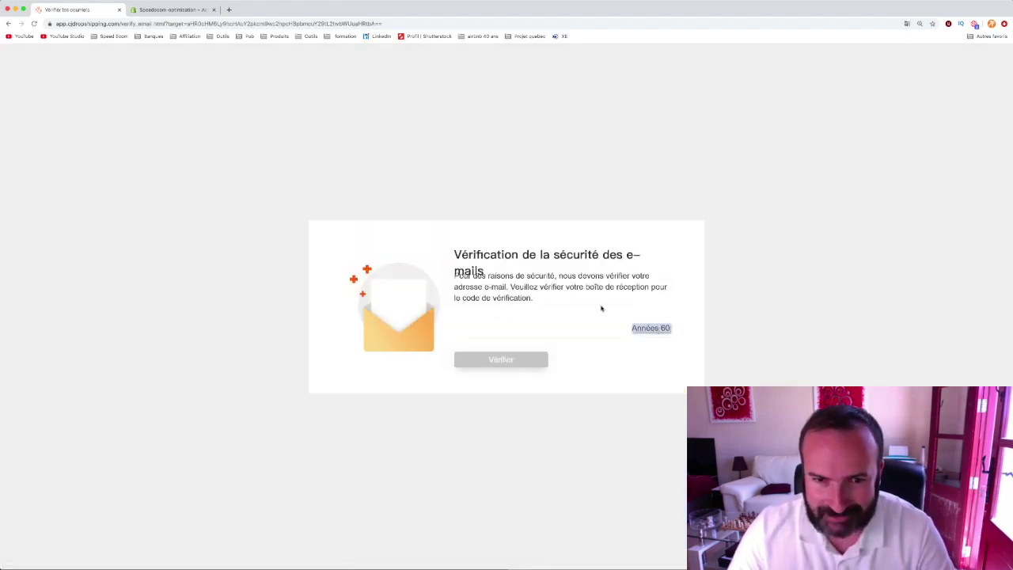
click(603, 270)
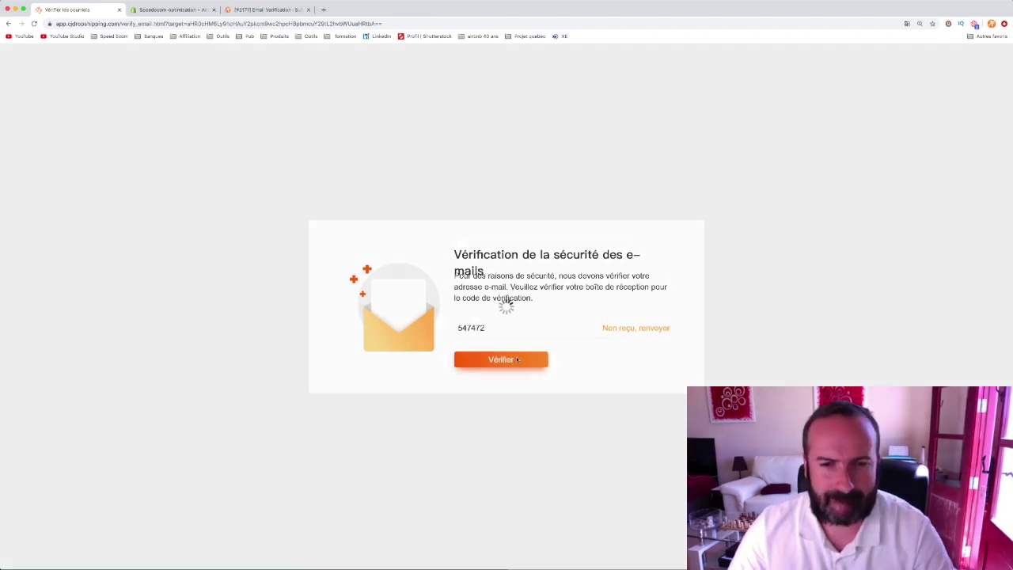
click(516, 360)
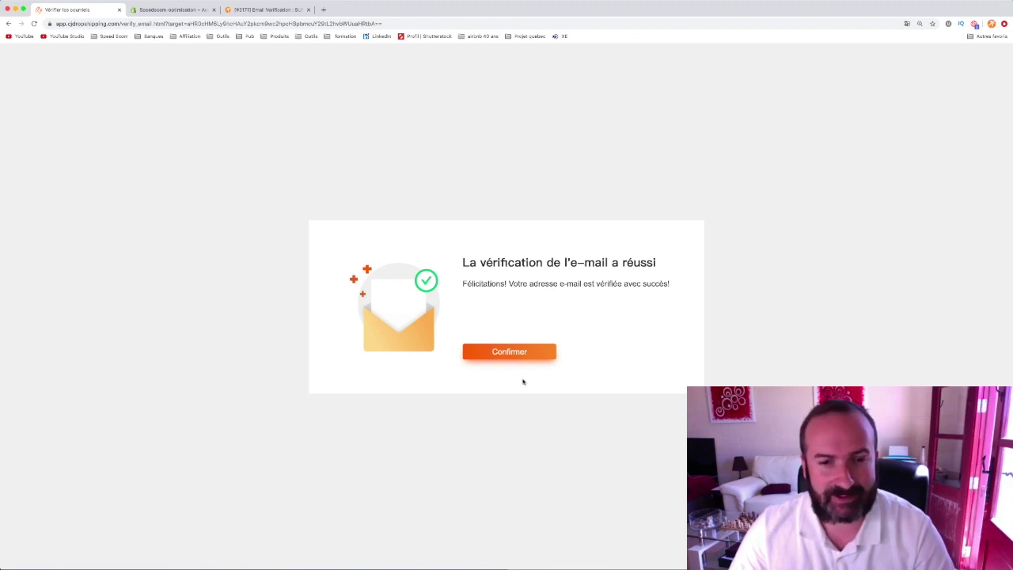
click(512, 355)
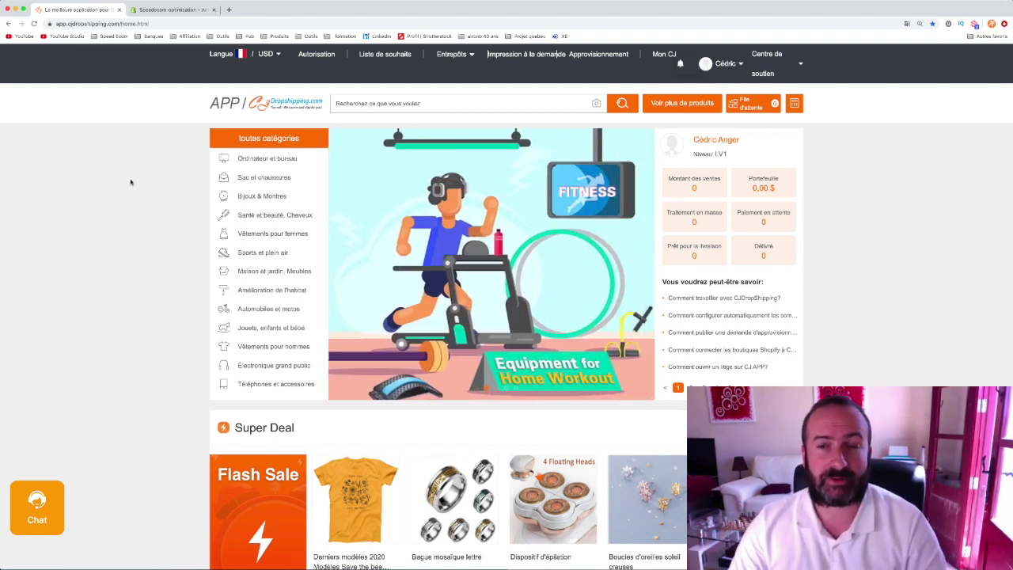
- Scroll through the home page's Super Deal, Produits tendance, Nouveaux produits and warehouse sections
mouse_move(250, 237)
scroll(250, 237, down, 4)
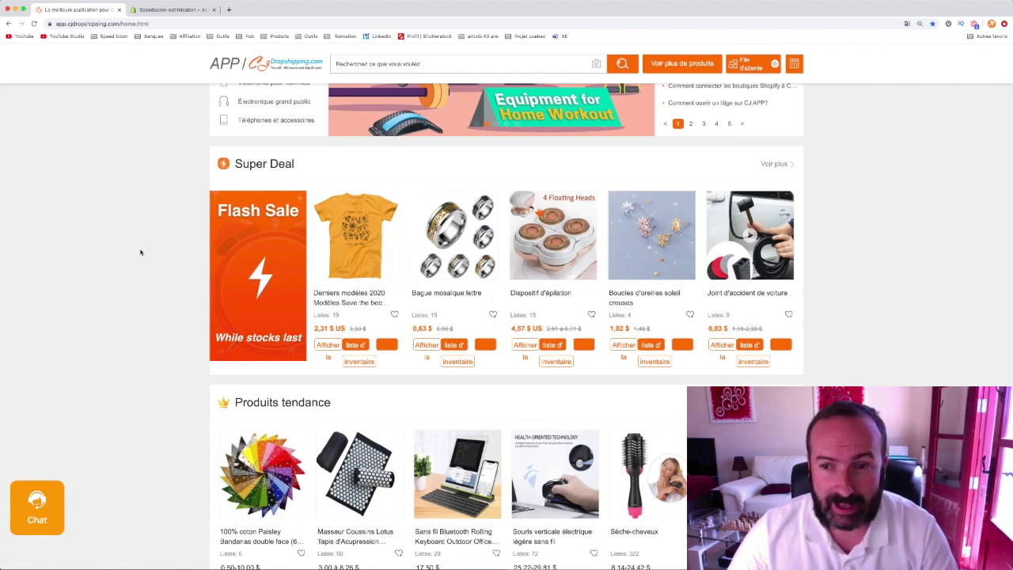
scroll(140, 252, down, 5)
scroll(140, 251, down, 2)
scroll(140, 252, up, 4)
ctrl+scroll(587, 327, up, 5)
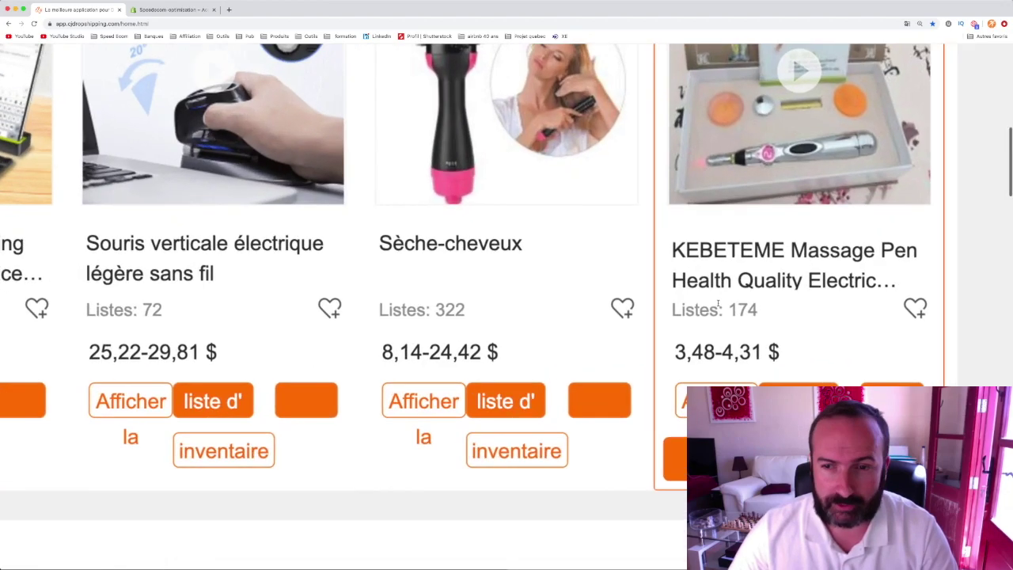
ctrl+scroll(963, 324, down, 5)
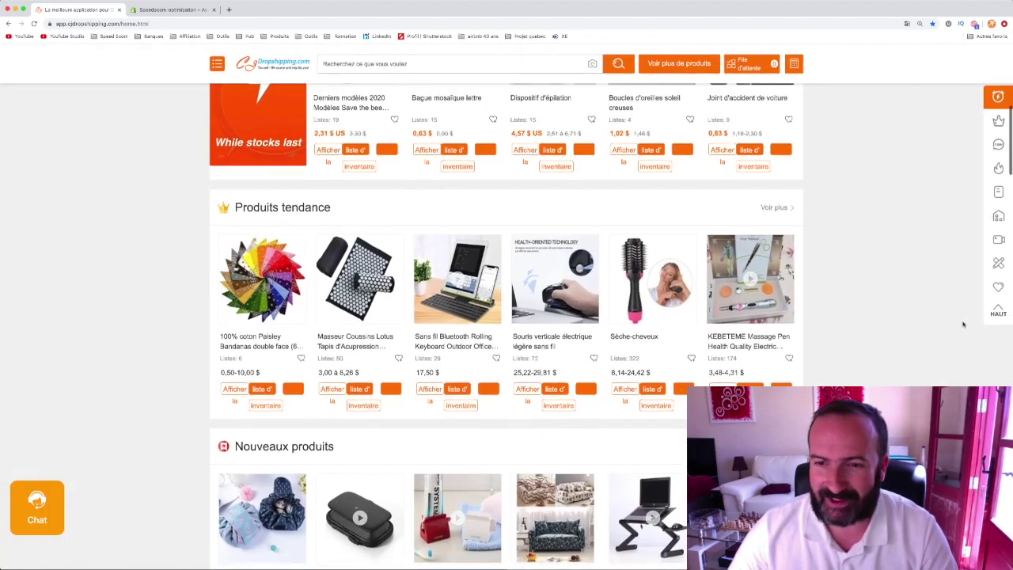
scroll(176, 208, down, 3)
scroll(142, 231, down, 6)
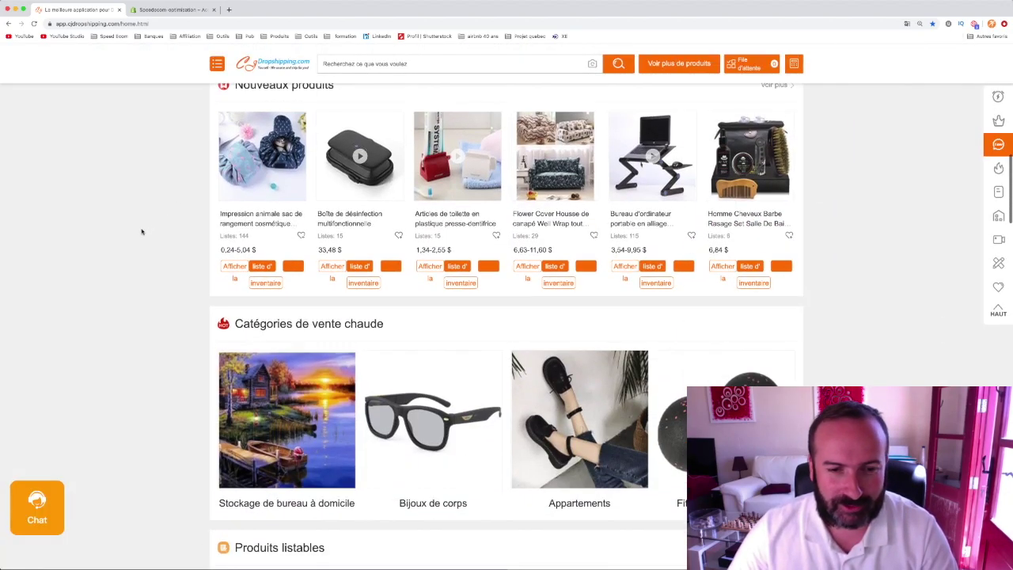
scroll(144, 231, down, 5)
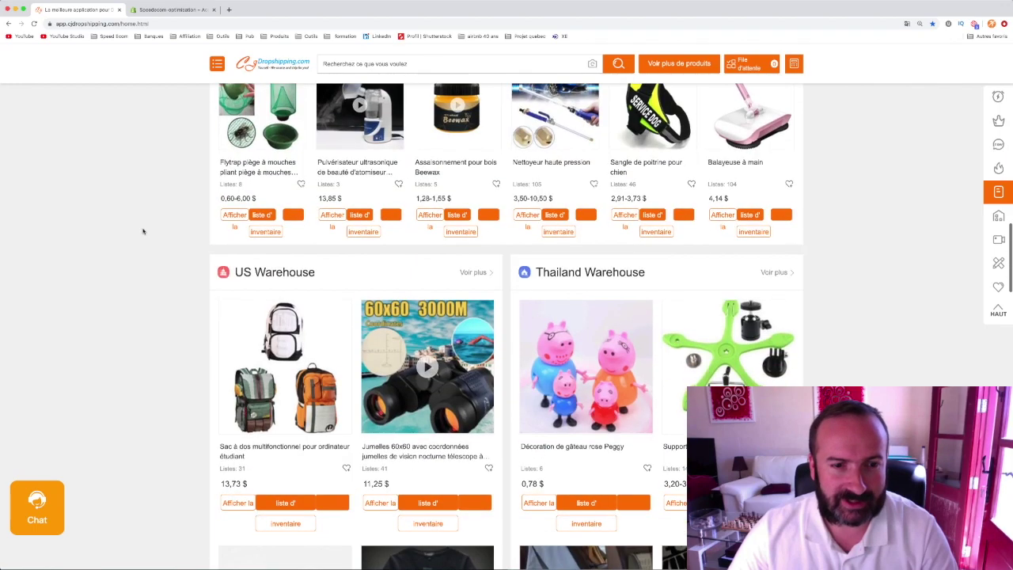
scroll(143, 230, up, 15)
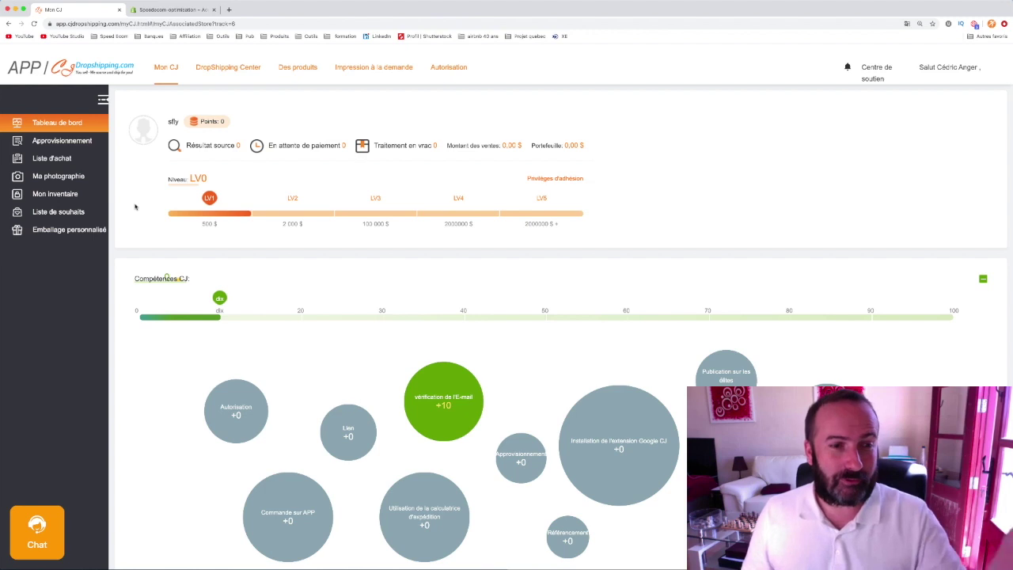
- Collapse the Compétences CJ skills chart and scroll down the dashboard
mouse_move(224, 222)
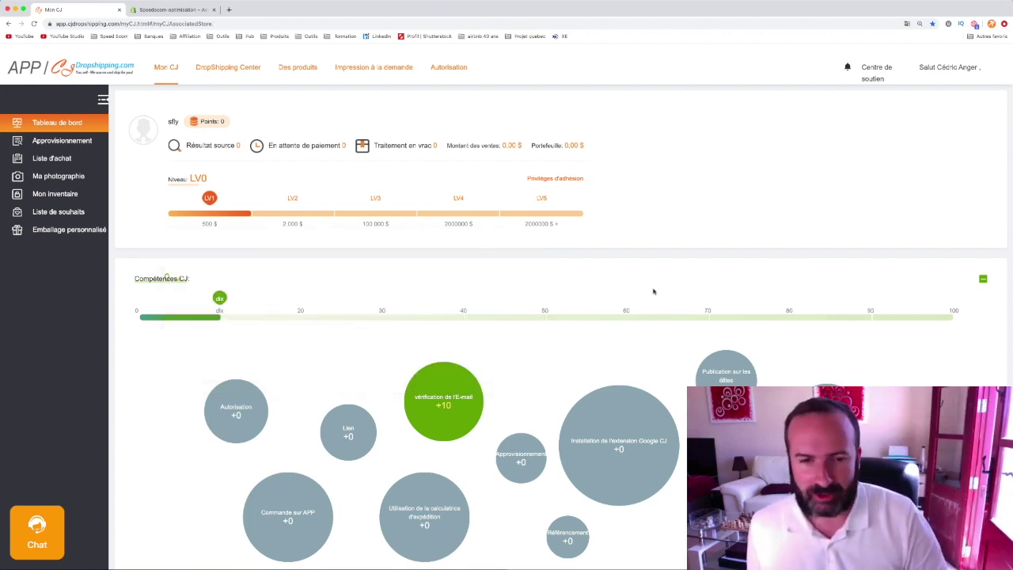
scroll(655, 292, down, 2)
mouse_move(726, 290)
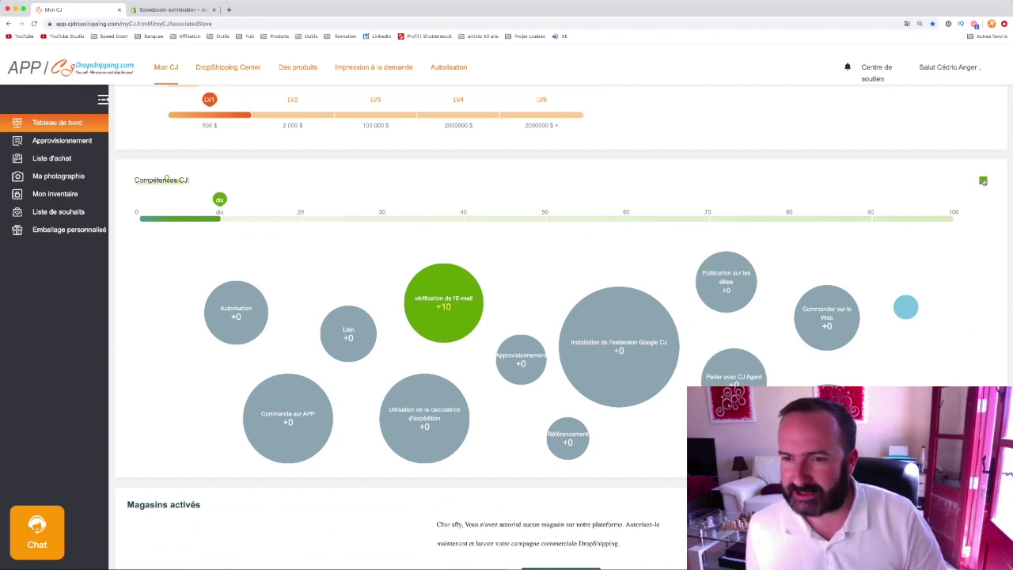
click(983, 181)
scroll(697, 273, down, 1)
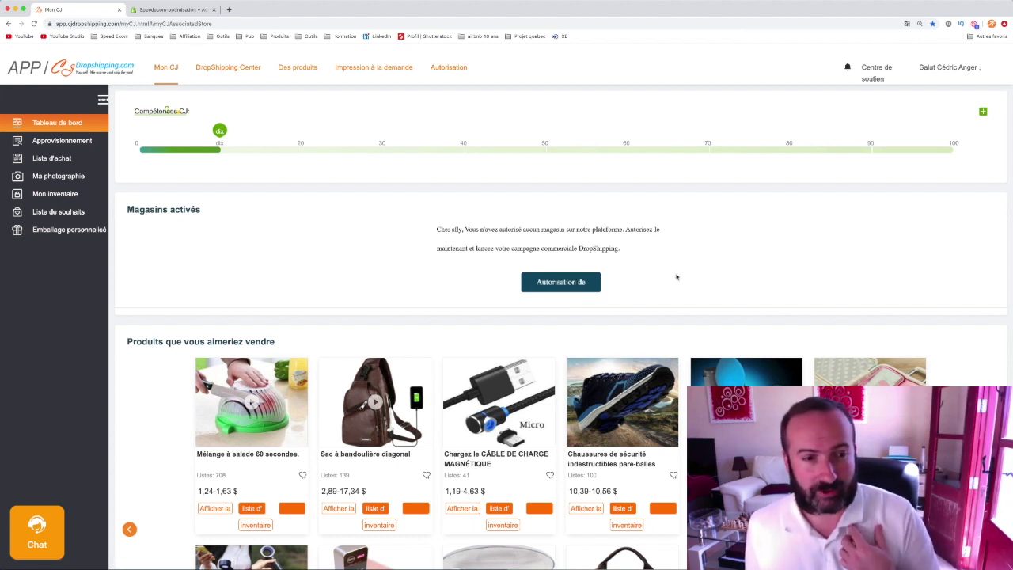
scroll(675, 277, down, 3)
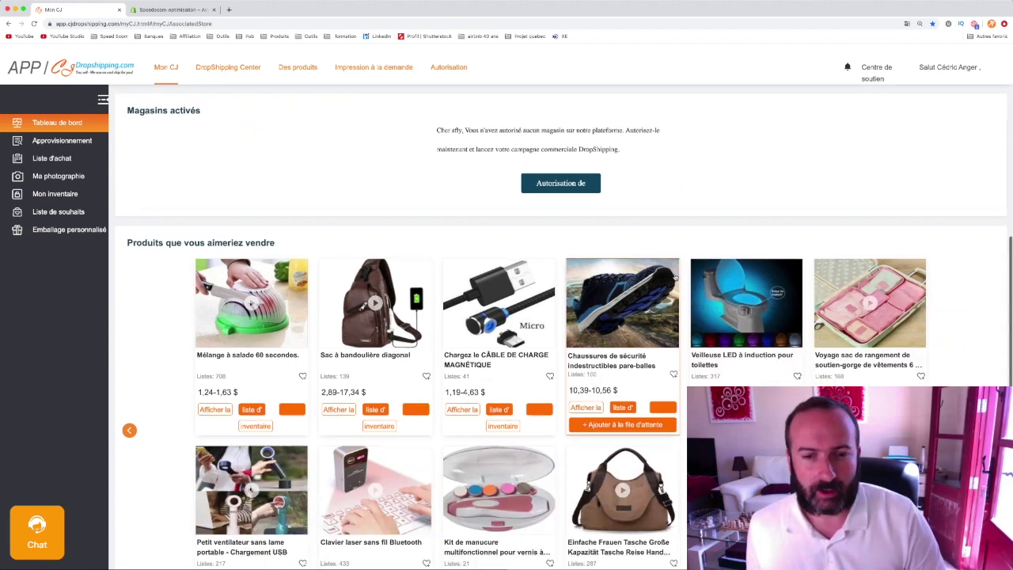
scroll(145, 277, down, 2)
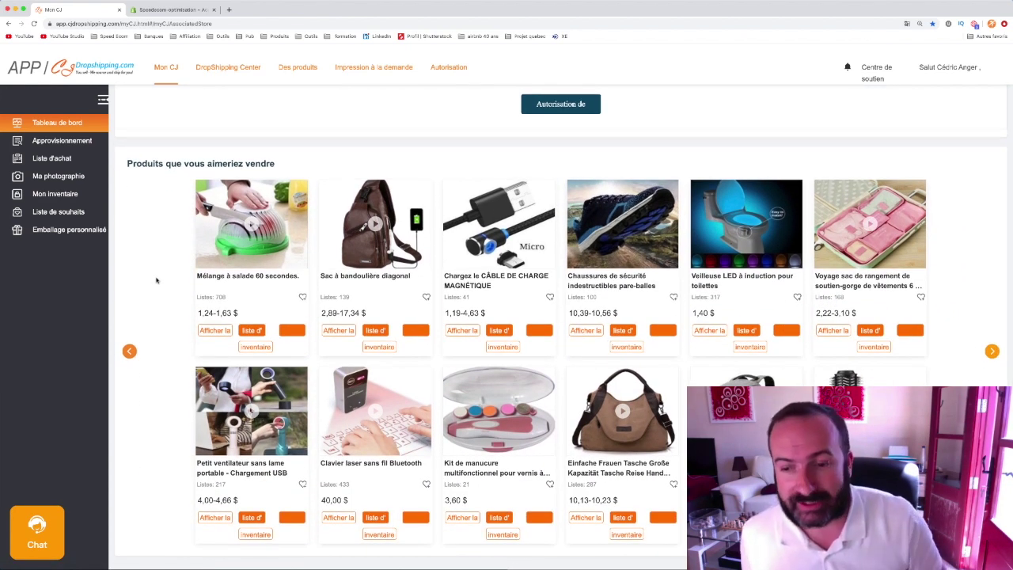
scroll(155, 282, down, 1)
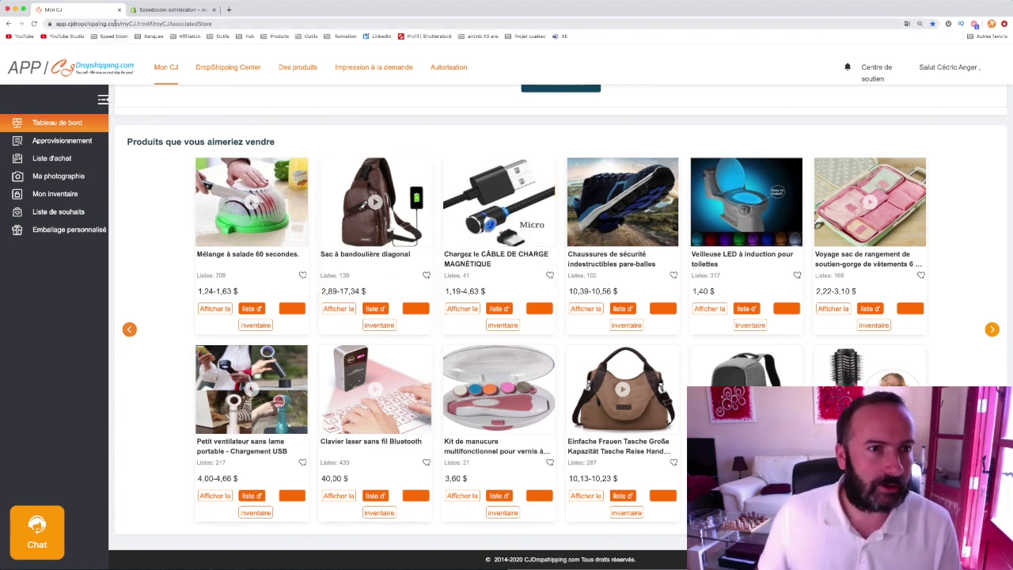
- Strip the page path from the web address to return to the CJDropshipping home page
drag(121, 24, 274, 32)
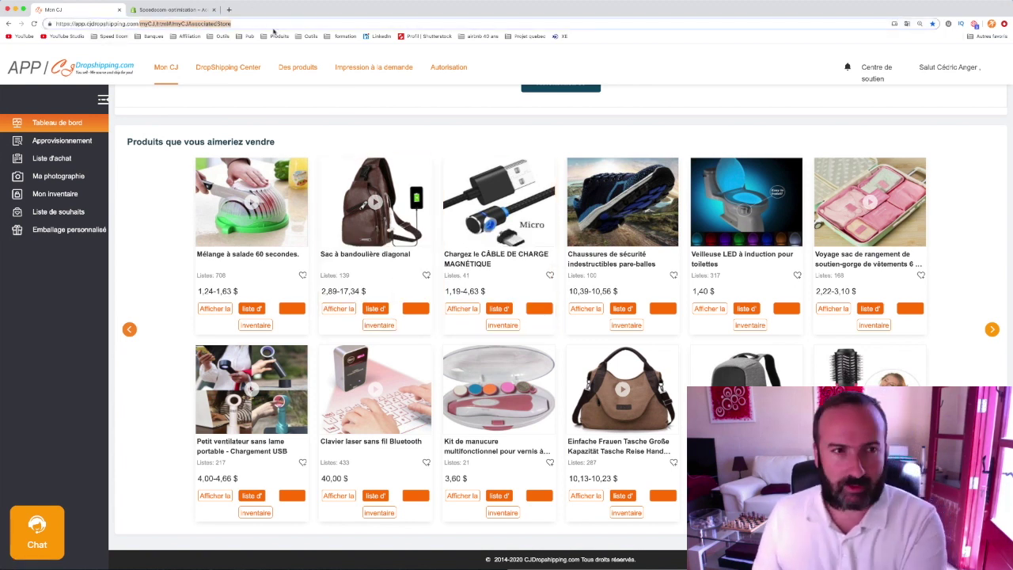
key(BackSpace)
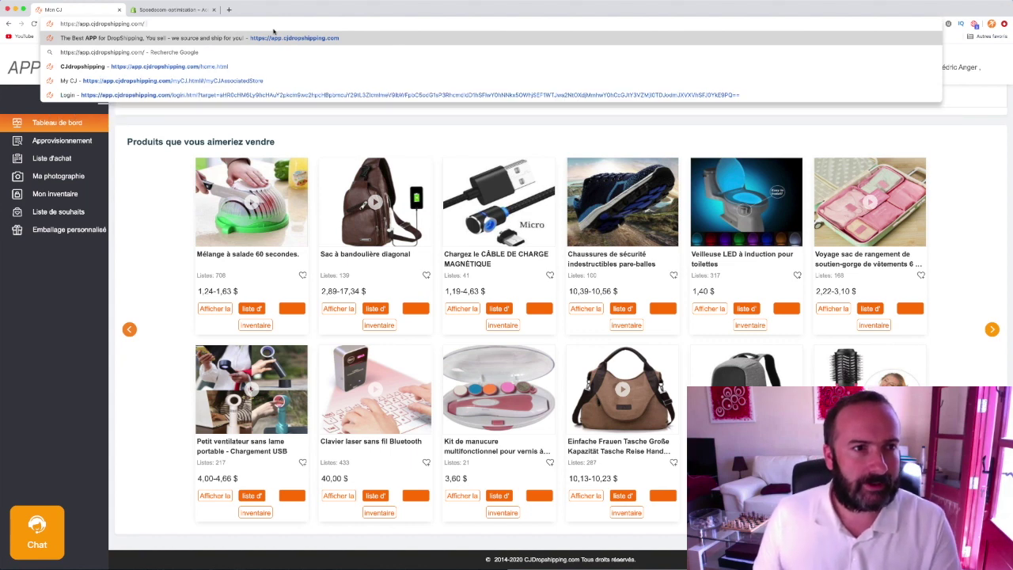
key(Return)
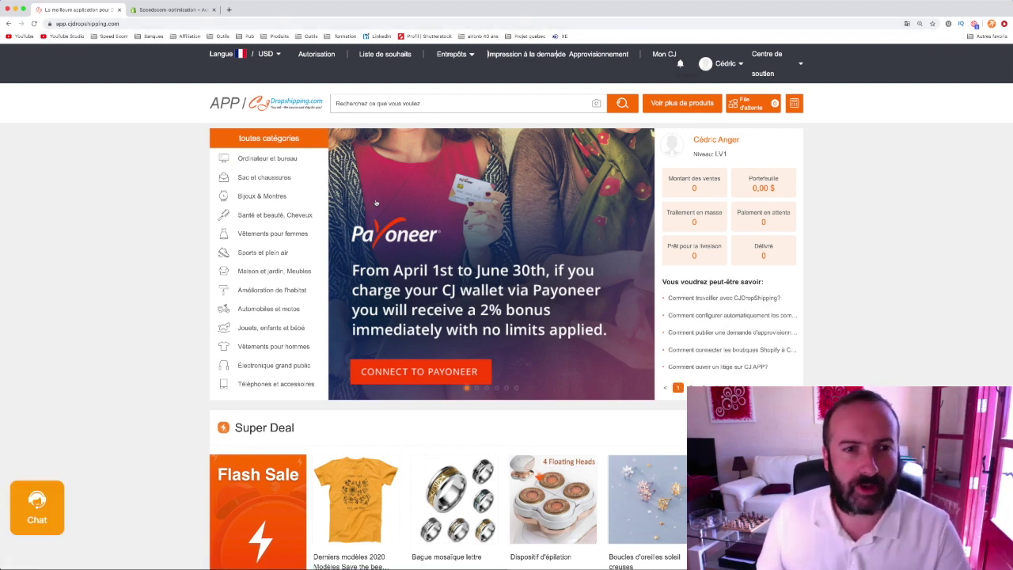
- Browse Sports et plein air > Cyclisme to the Lunettes de cyclisme listing of 270 products
scroll(147, 341, down, 3)
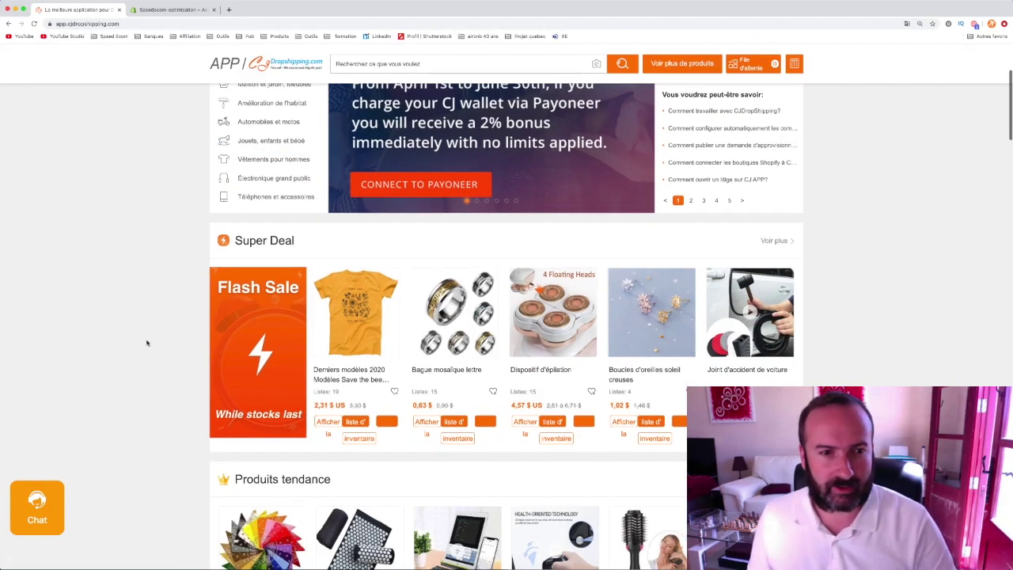
scroll(115, 329, down, 2)
scroll(116, 328, up, 3)
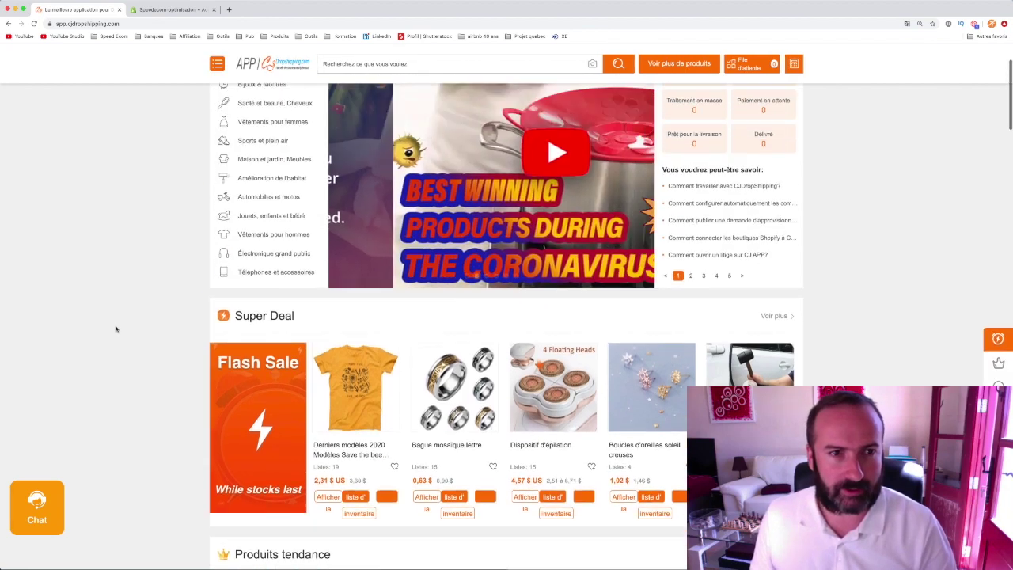
scroll(234, 165, up, 1)
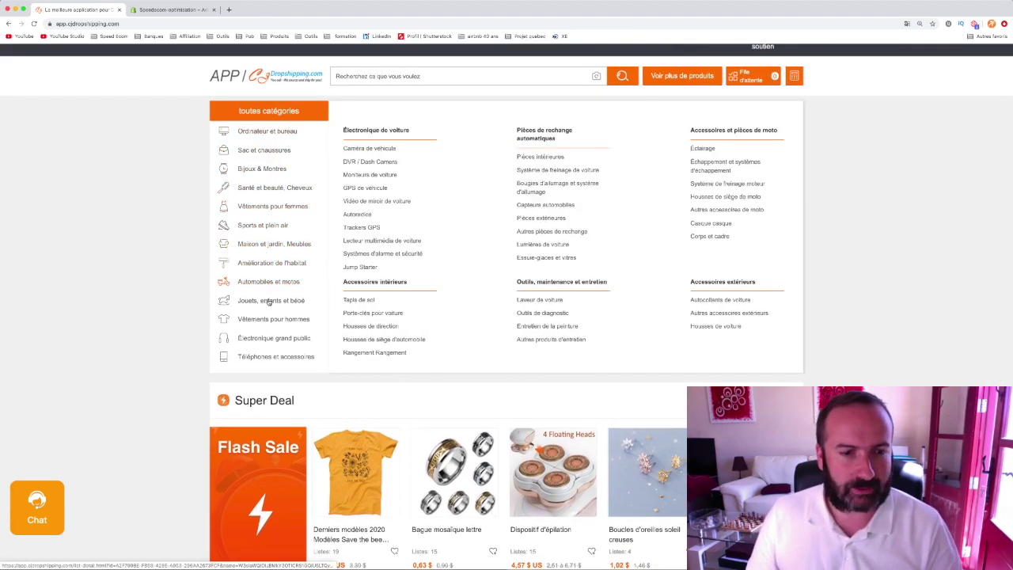
click(271, 226)
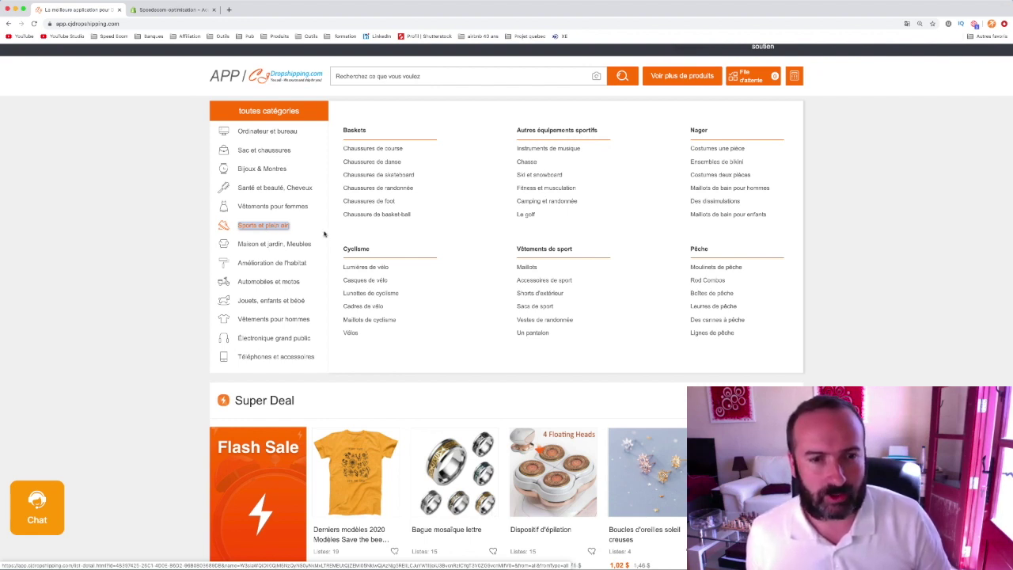
triple_click(360, 269)
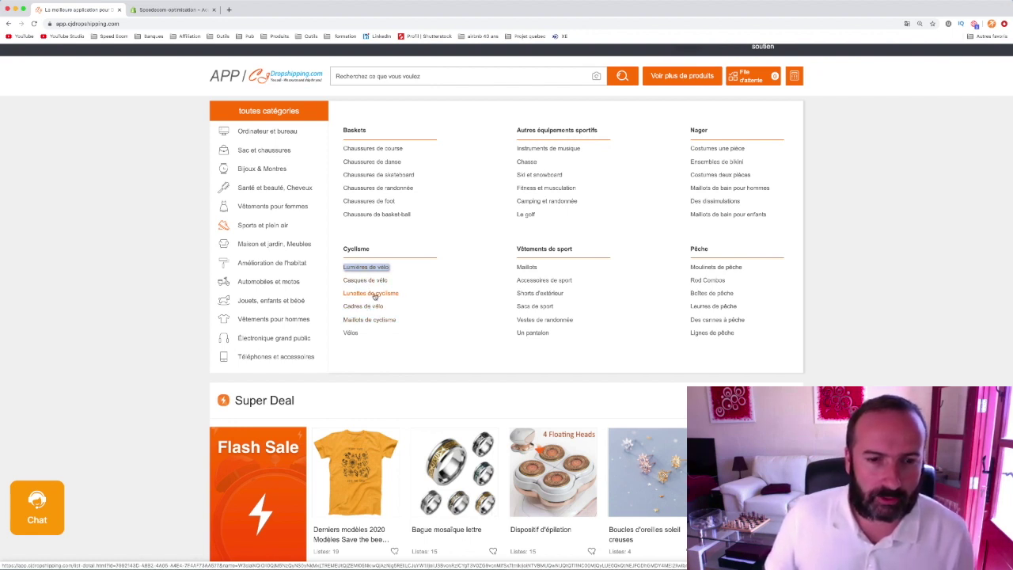
click(374, 295)
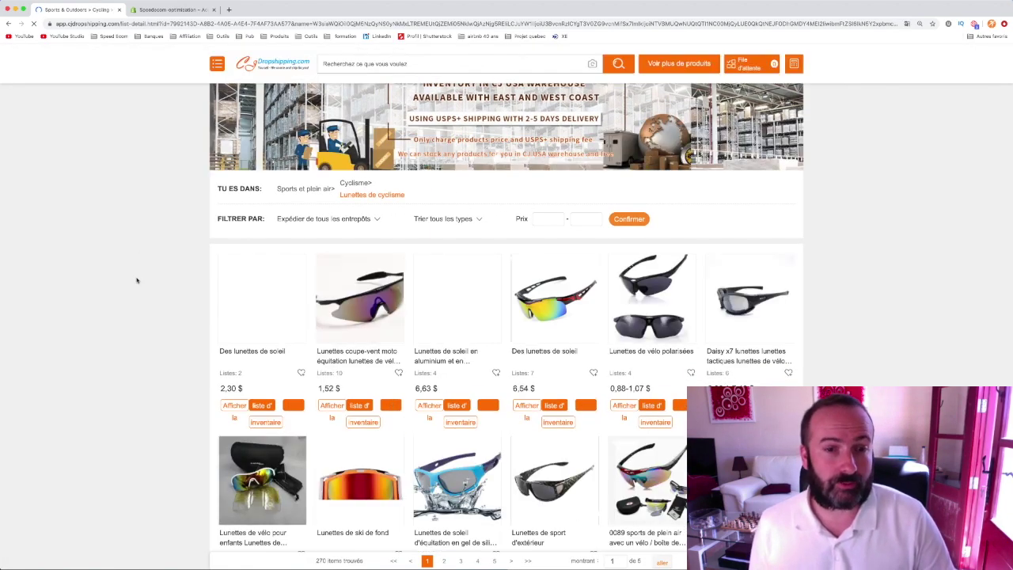
- Scroll through the Lunettes de cyclisme results, checking the 'Expédier de tous les entrepôts' filter
scroll(137, 281, down, 3)
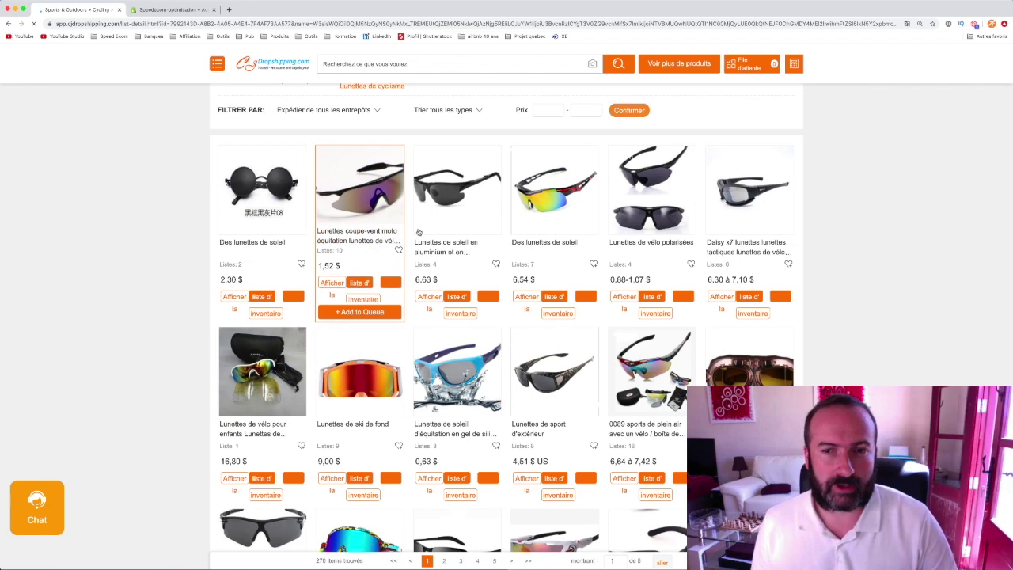
scroll(468, 375, down, 3)
scroll(478, 384, up, 5)
mouse_move(376, 300)
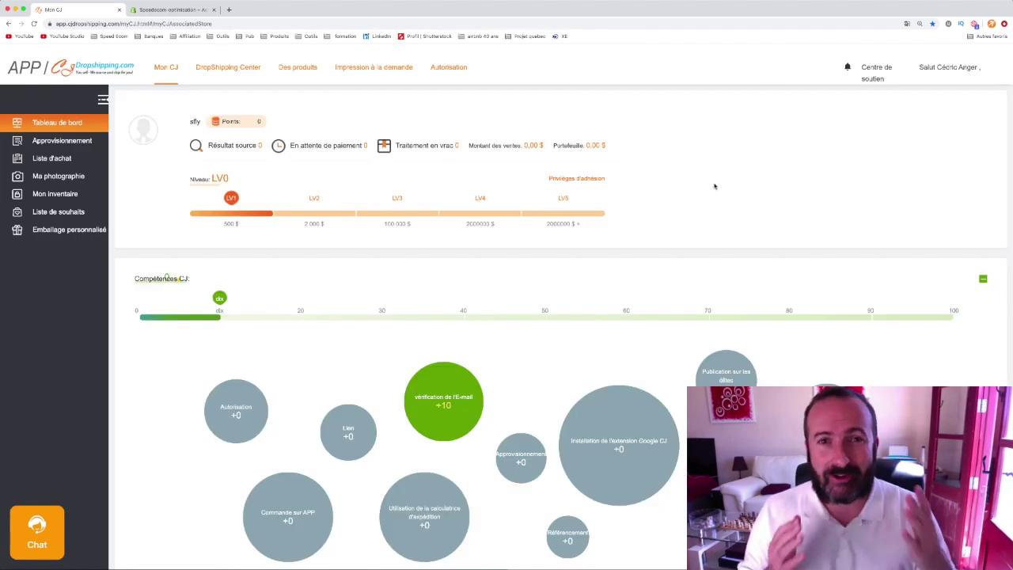
- Open the Autorisation page's 'Ajouter des magasins' form, then switch to the Shopify admin tab
click(451, 70)
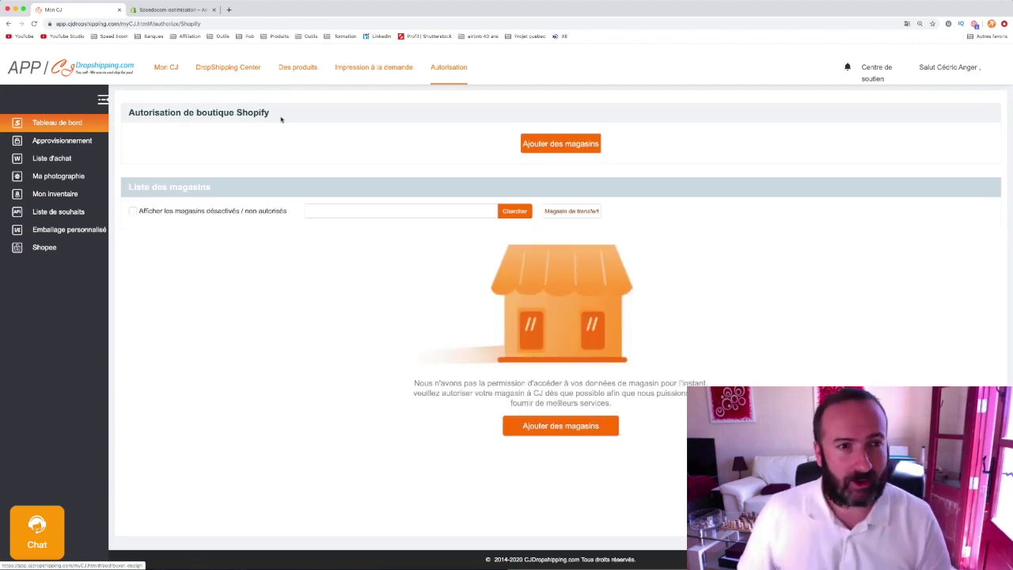
triple_click(571, 145)
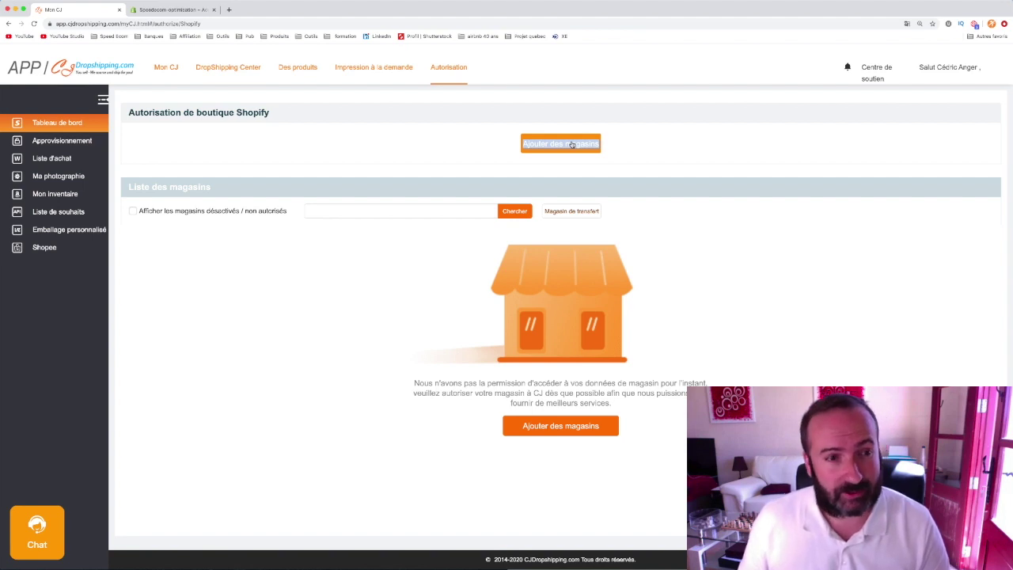
click(571, 145)
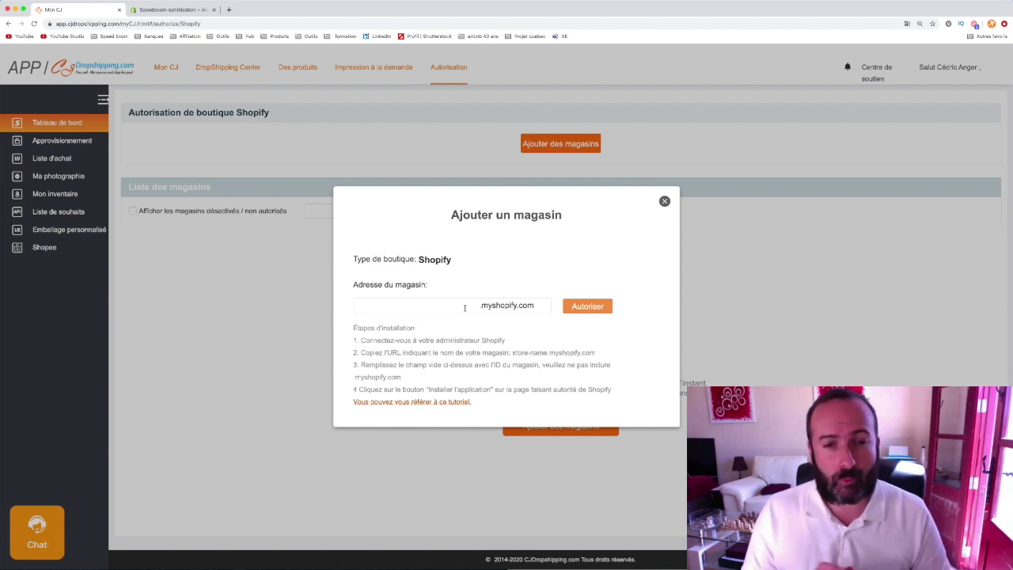
click(155, 9)
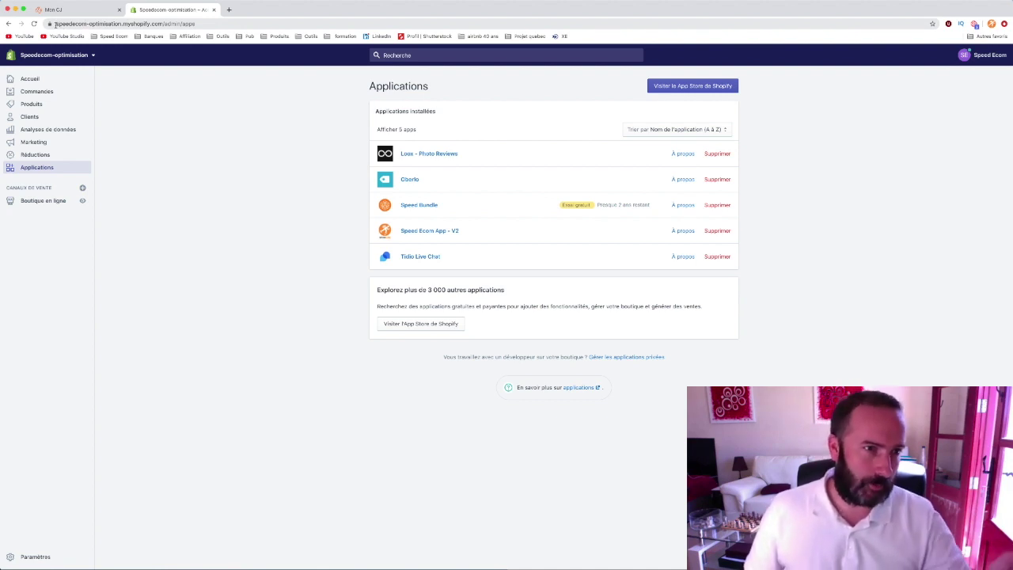
- Select the store subdomain before .myshopify.com in the Shopify admin address, then return to Mon CJ
click(54, 24)
click(59, 24)
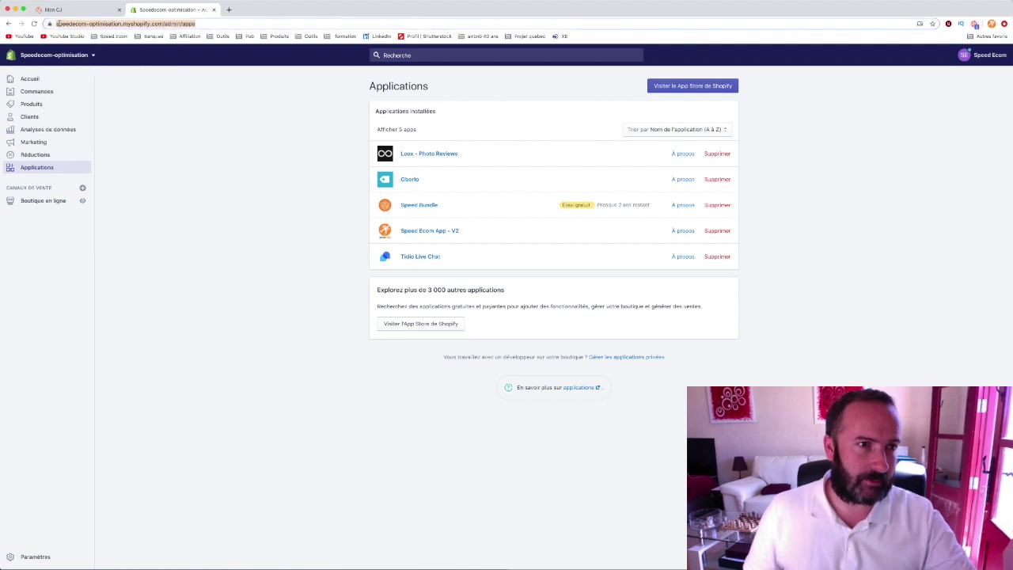
click(71, 24)
drag(73, 24, 181, 23)
key(super+c)
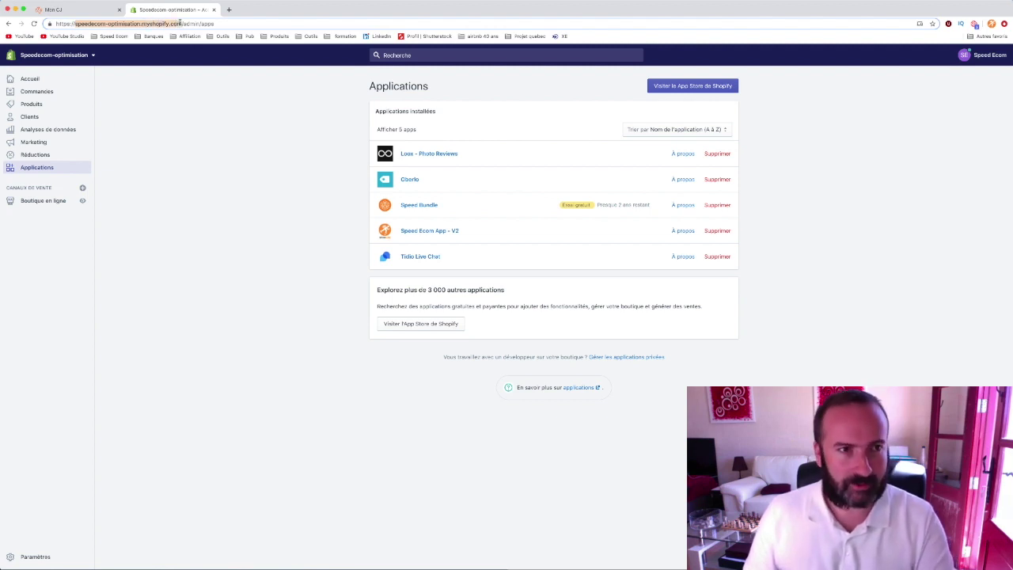
click(94, 11)
- Paste the store address, trim '.myshopify.com' to leave speedecom-optimisation, and click Autoriser
click(426, 305)
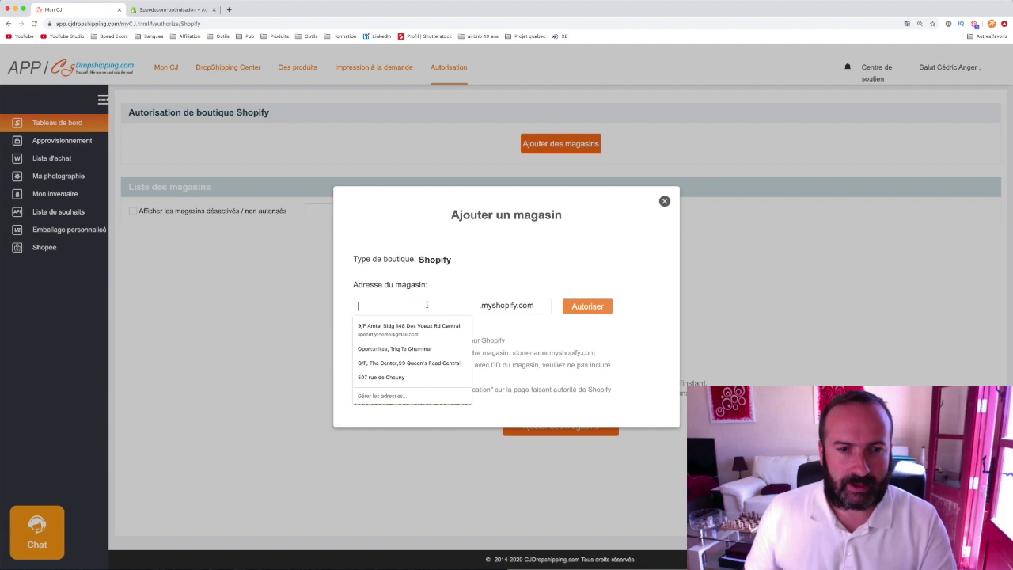
key(super+v)
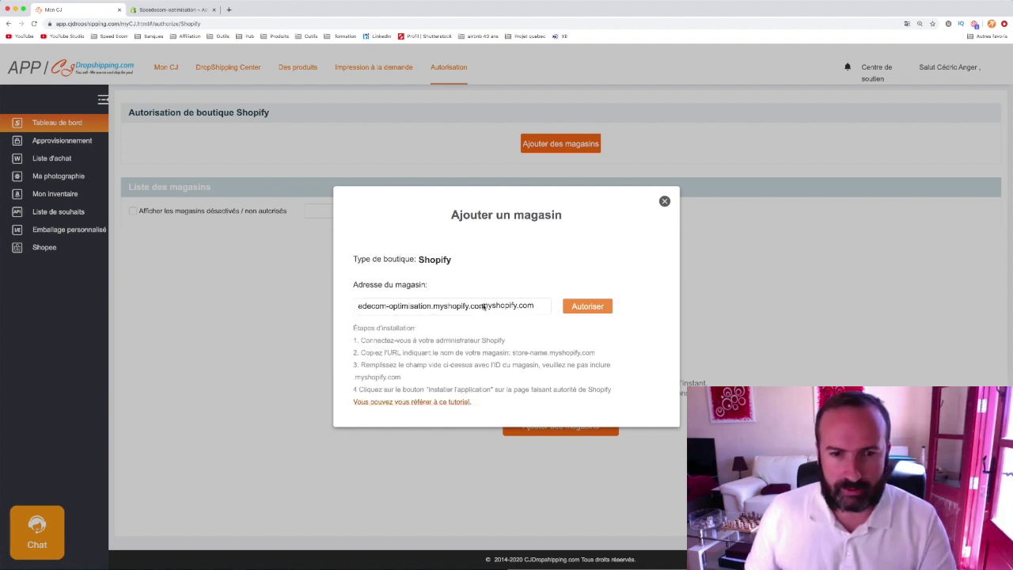
drag(483, 308, 432, 308)
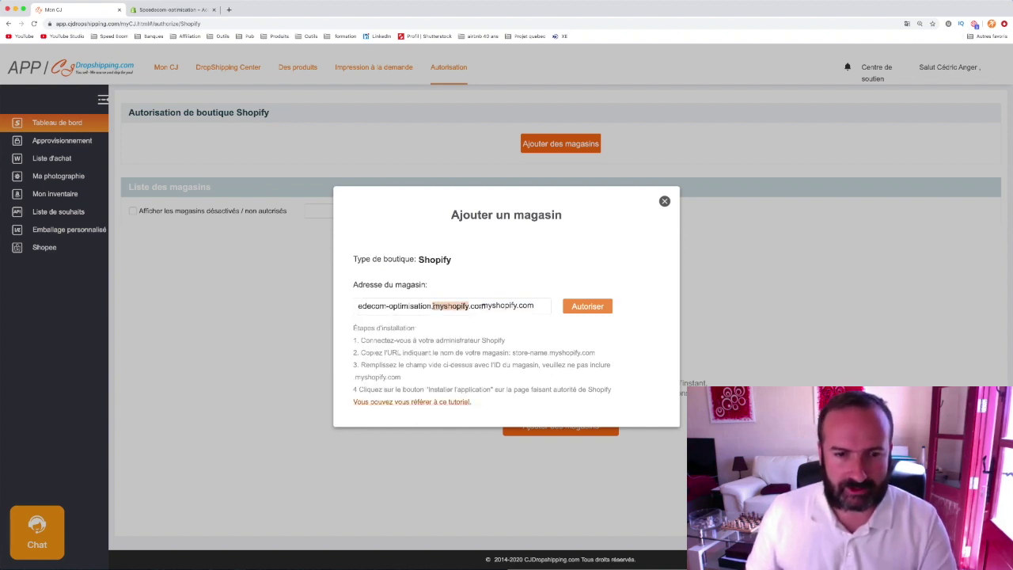
key(BackSpace)
drag(466, 307, 443, 306)
key(BackSpace)
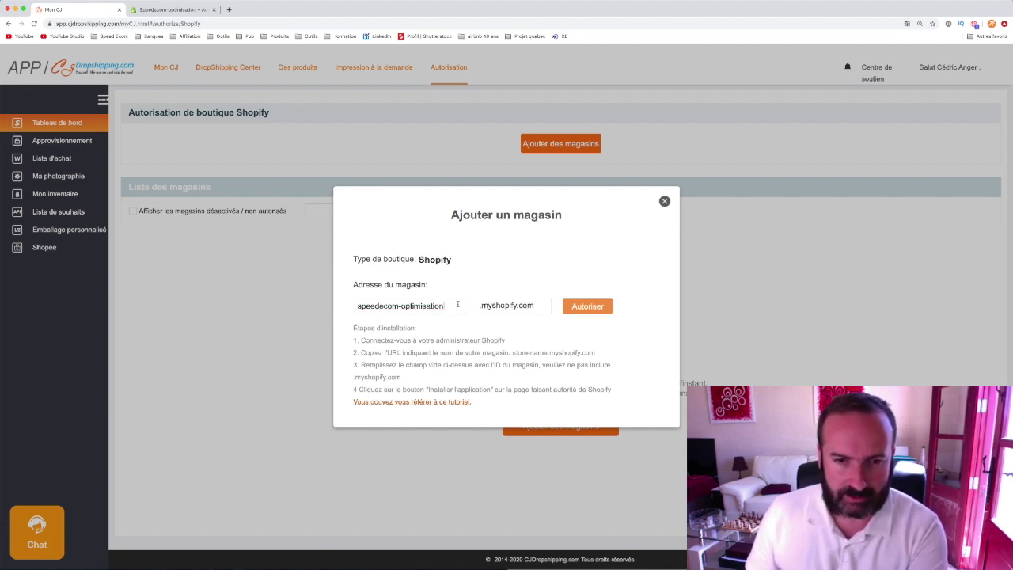
key(super+a)
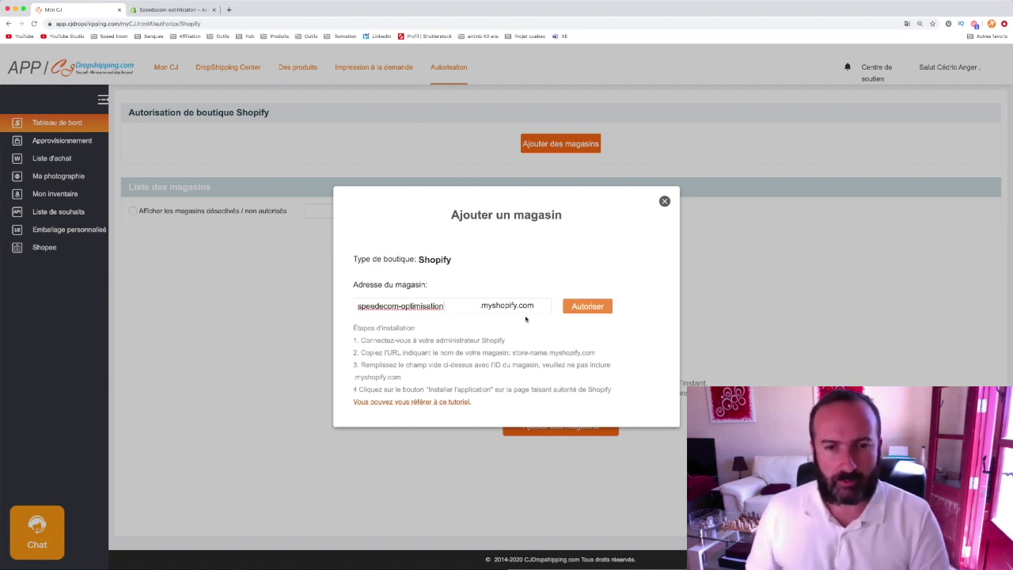
click(586, 306)
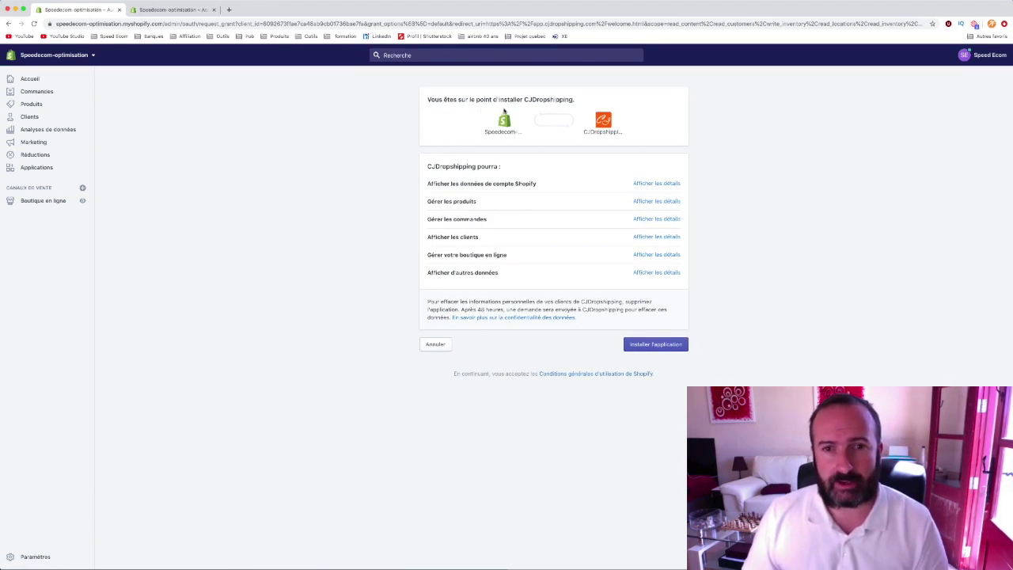
- Approve 'Installer l'application' to install CJDropshipping on the Shopify store
click(659, 345)
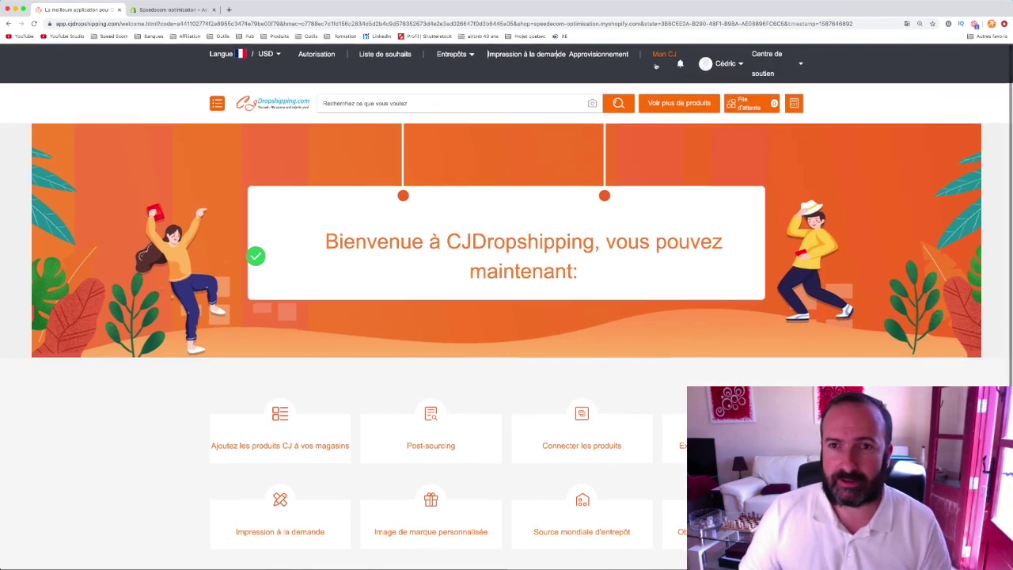
- Go to Mon CJ and view the Autorisation list showing speedecom-optimisation as activated and authorized
click(662, 54)
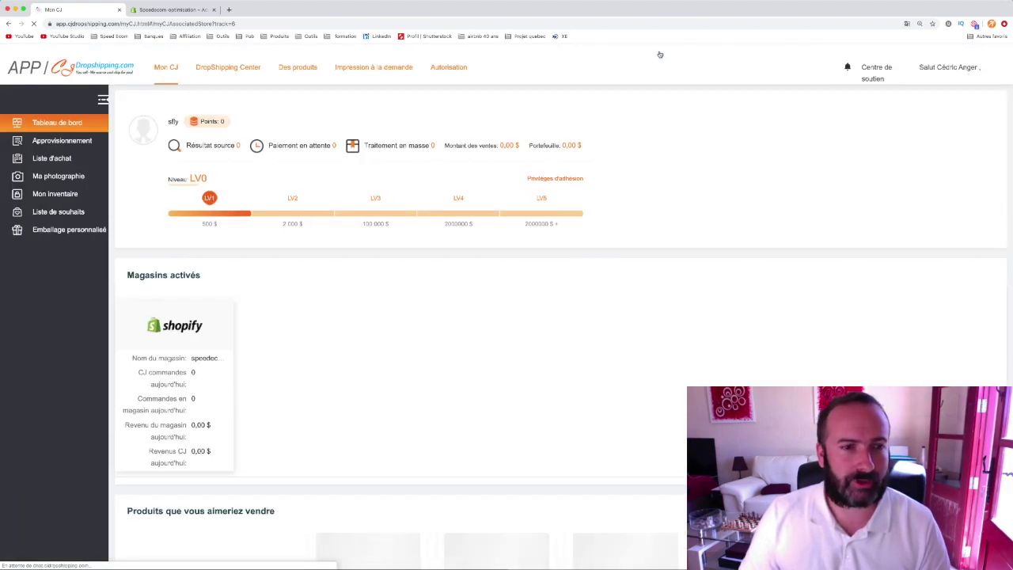
scroll(559, 286, down, 3)
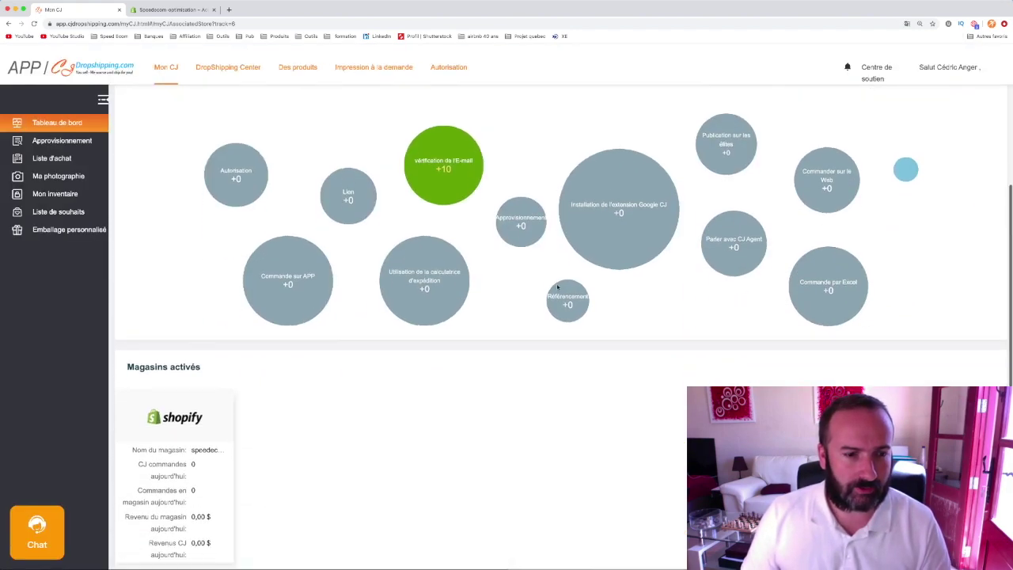
scroll(557, 285, down, 3)
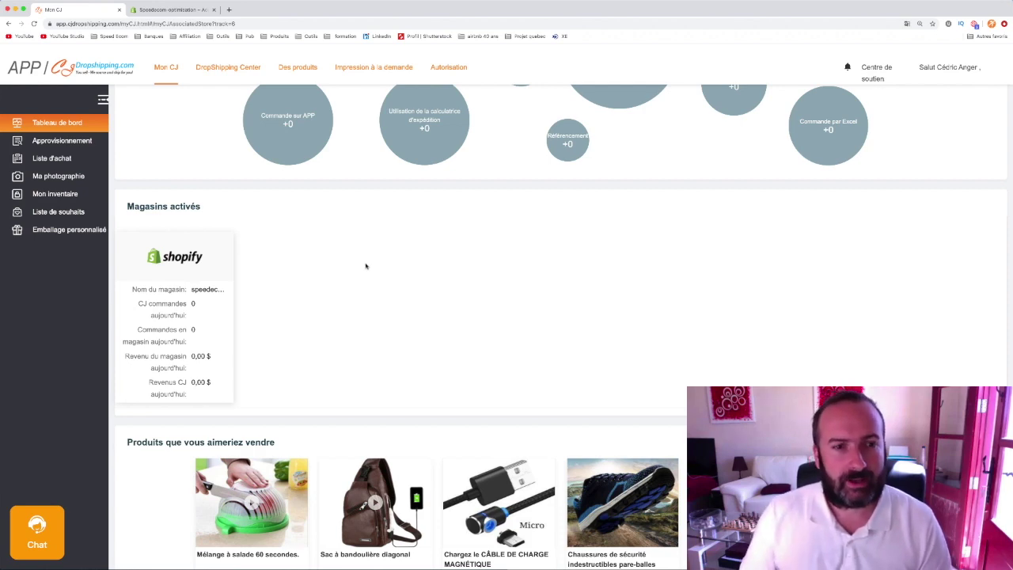
scroll(366, 266, up, 5)
click(448, 70)
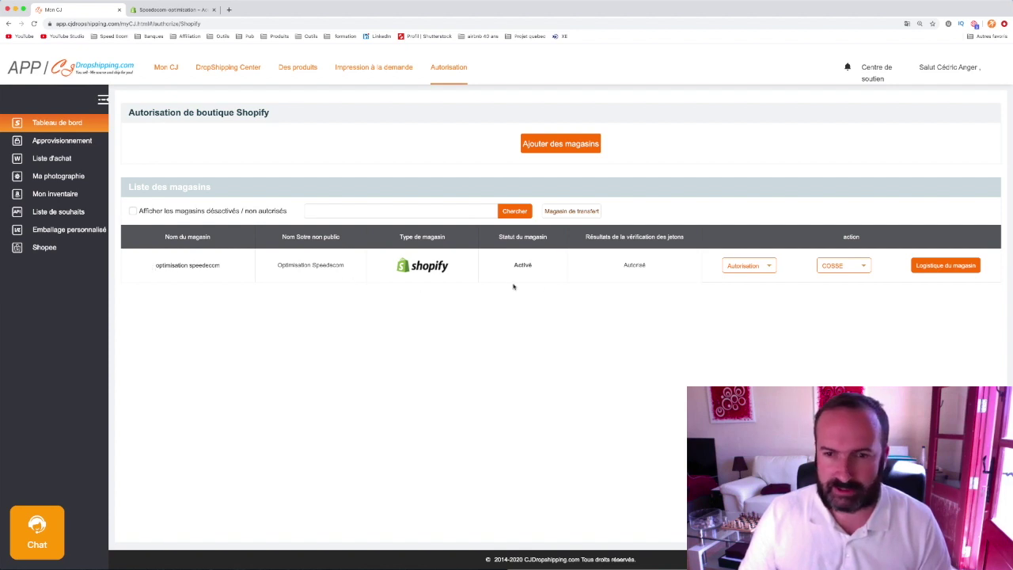
click(831, 267)
click(821, 267)
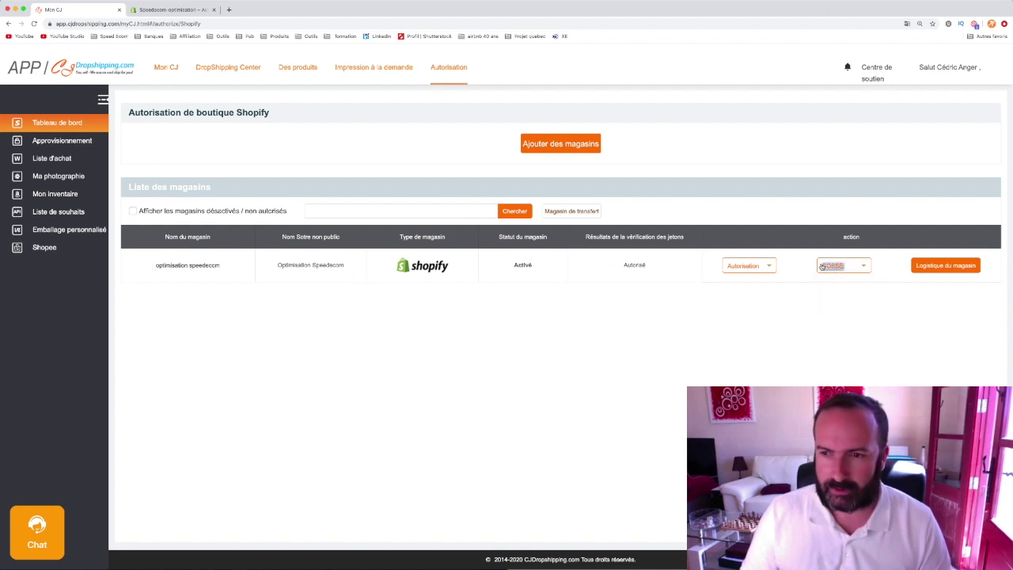
double_click(76, 140)
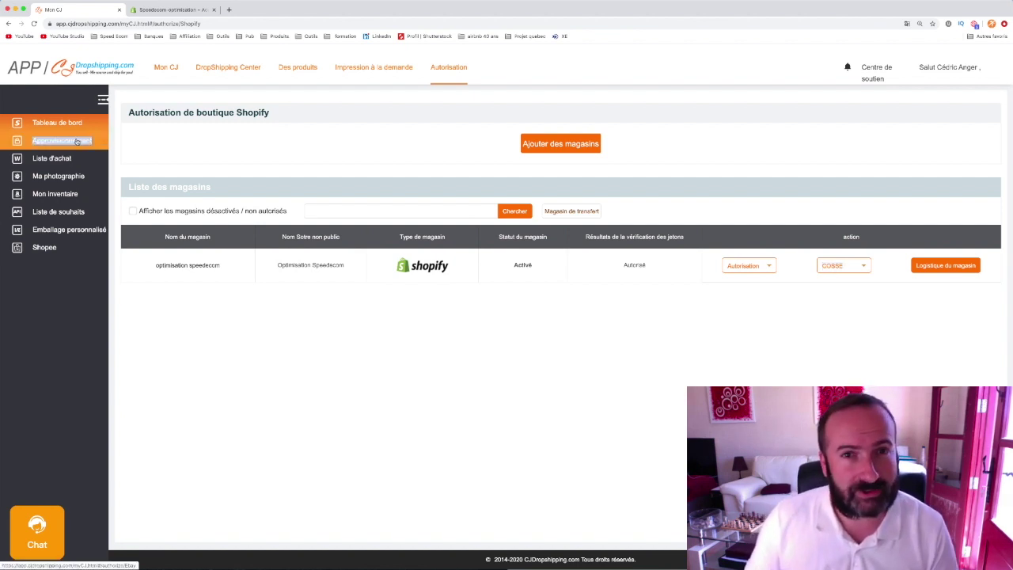
click(145, 149)
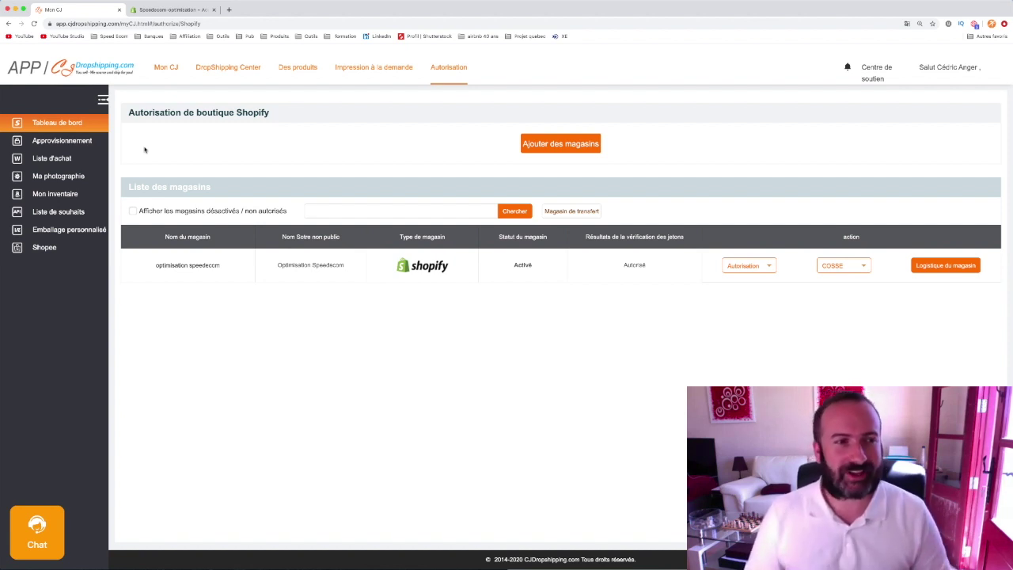
double_click(63, 141)
click(196, 152)
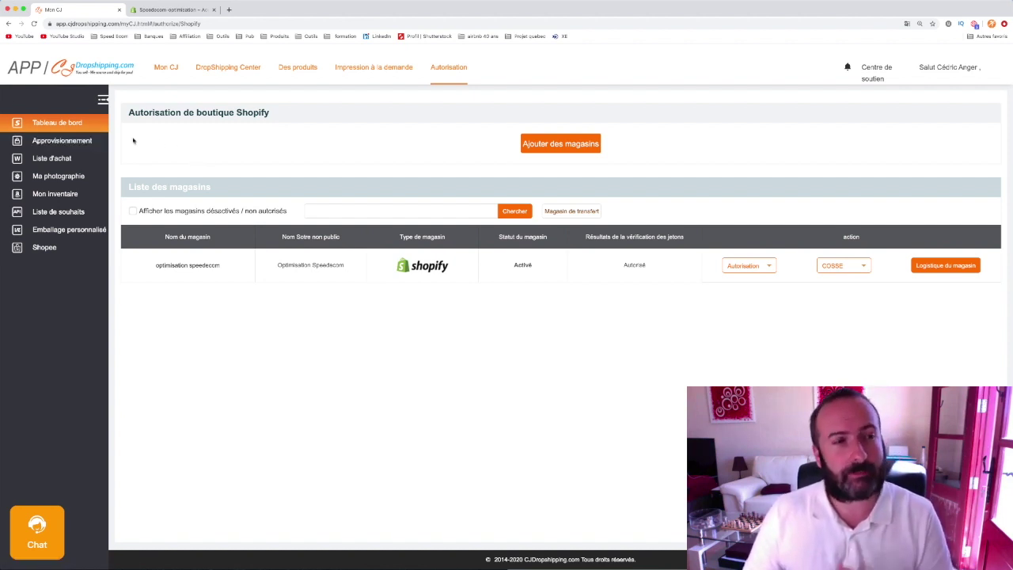
triple_click(59, 122)
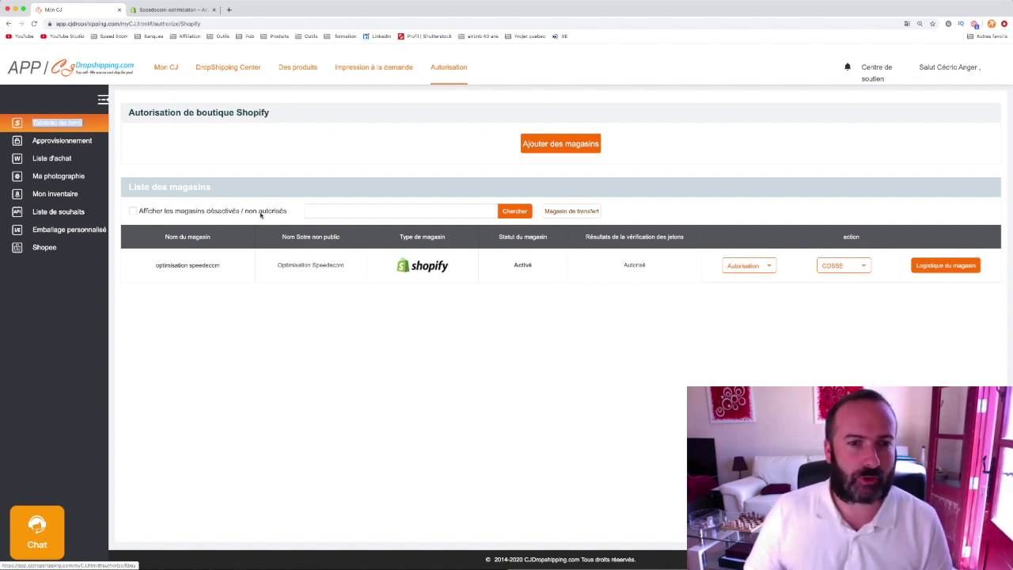
click(129, 140)
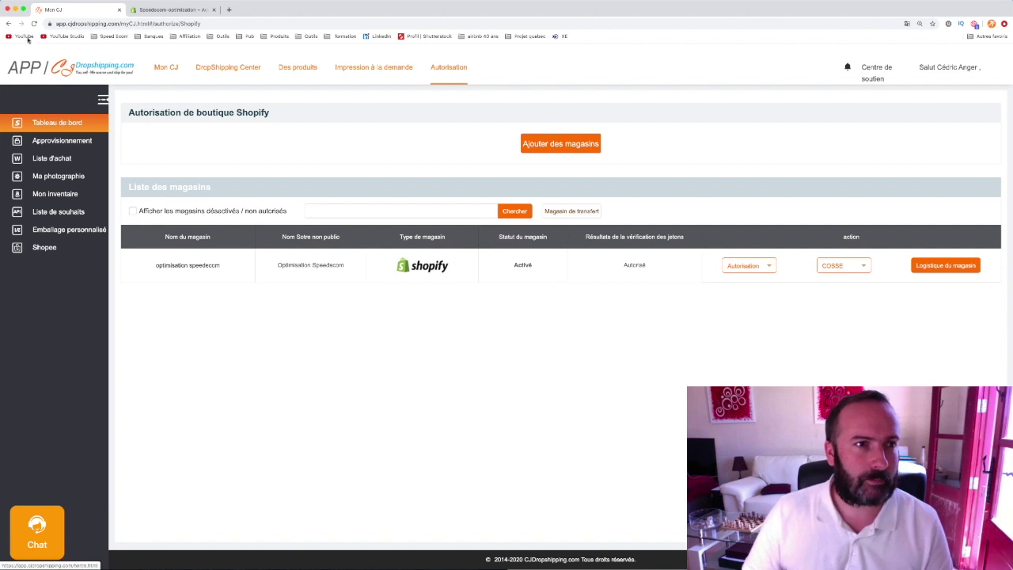
click(53, 143)
click(55, 123)
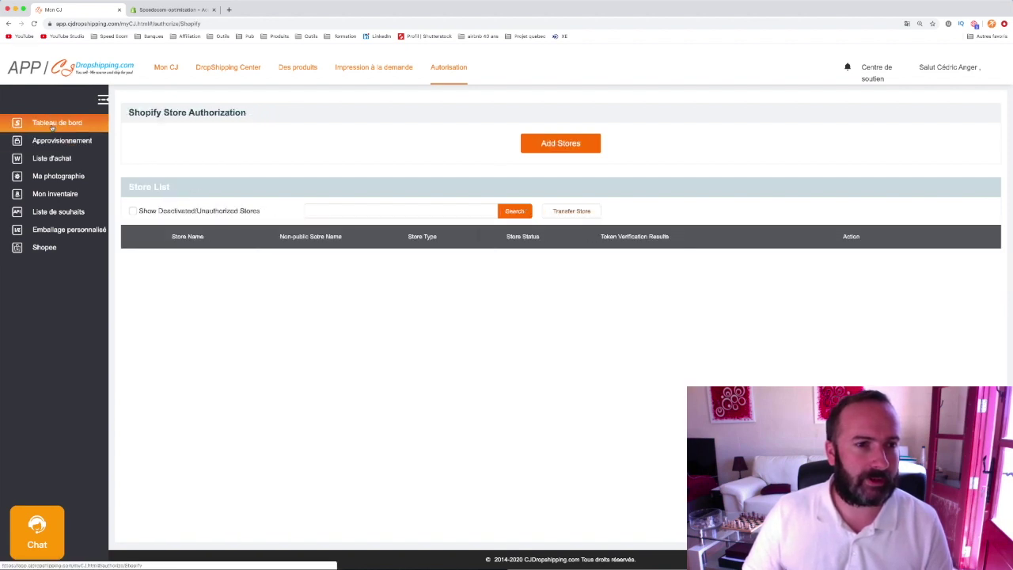
scroll(299, 266, down, 1)
scroll(446, 193, up, 1)
scroll(446, 192, down, 1)
- From the CJ dashboard, open the sourcing section and start a new sourcing request
click(175, 68)
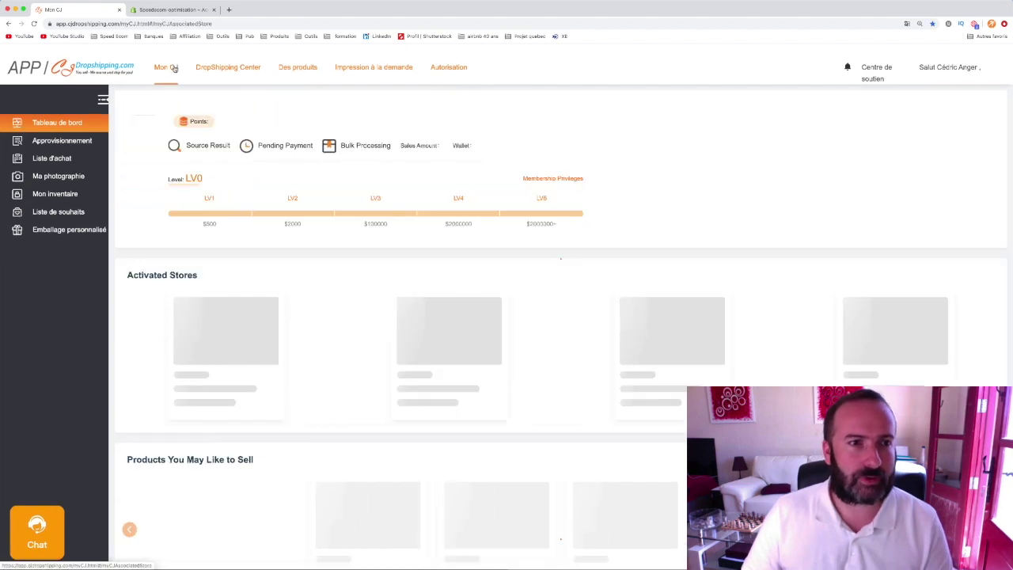
mouse_move(211, 218)
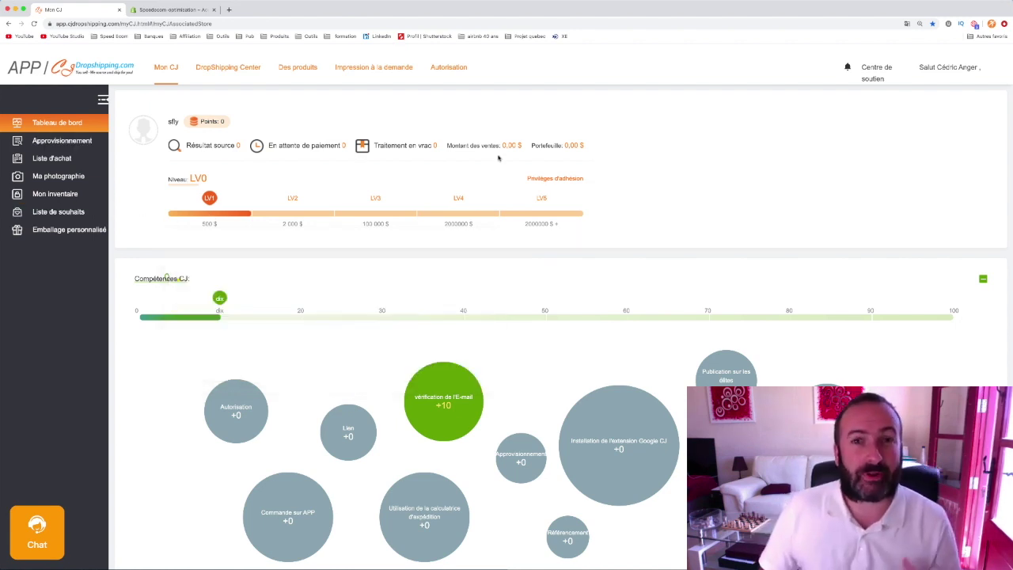
double_click(80, 143)
click(162, 158)
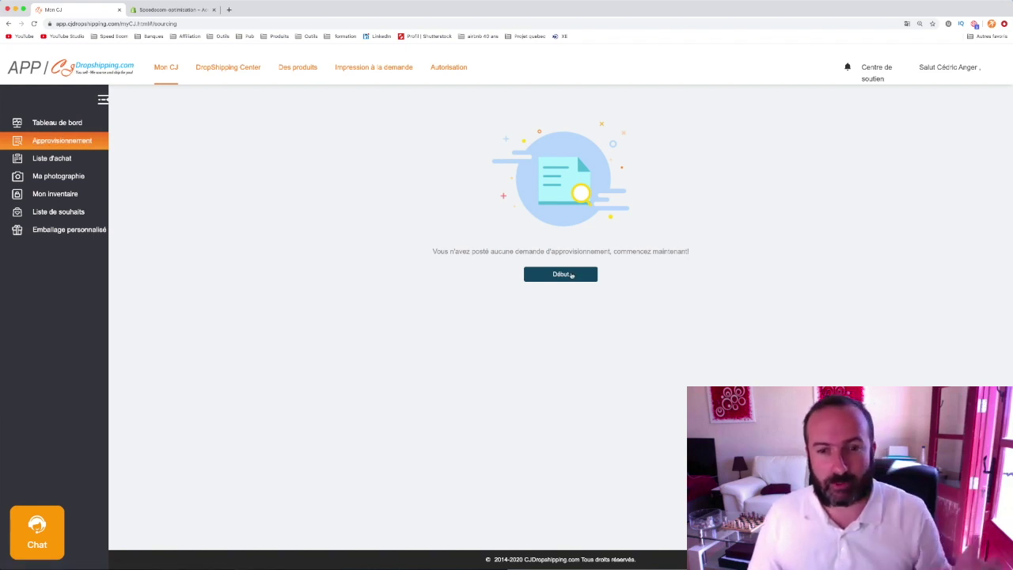
double_click(566, 276)
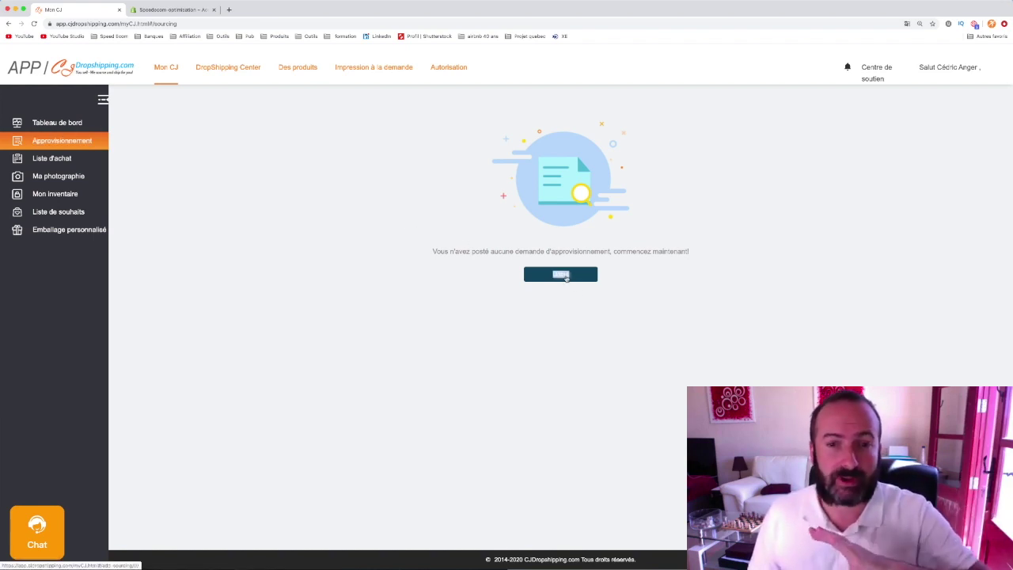
click(566, 276)
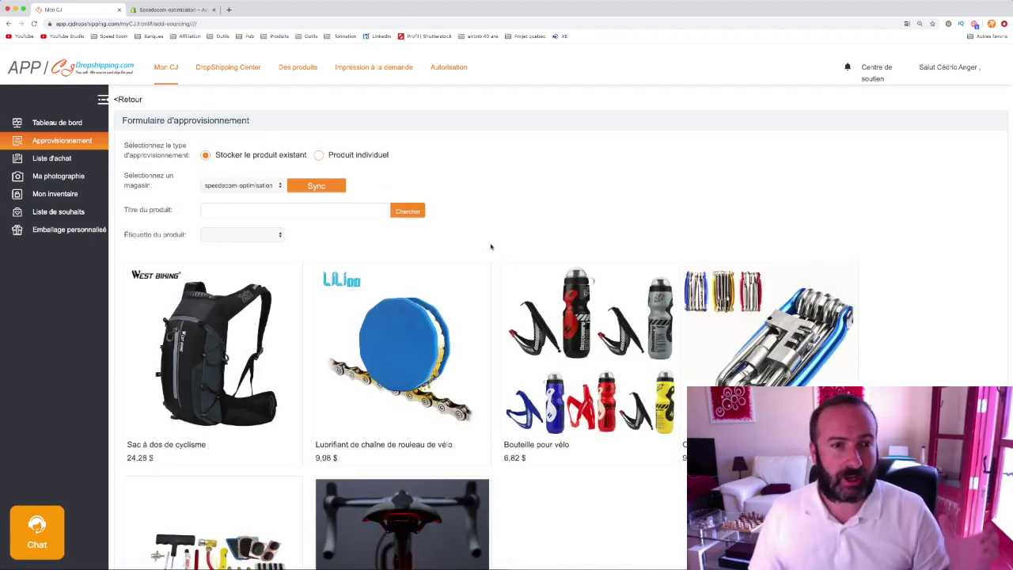
triple_click(241, 156)
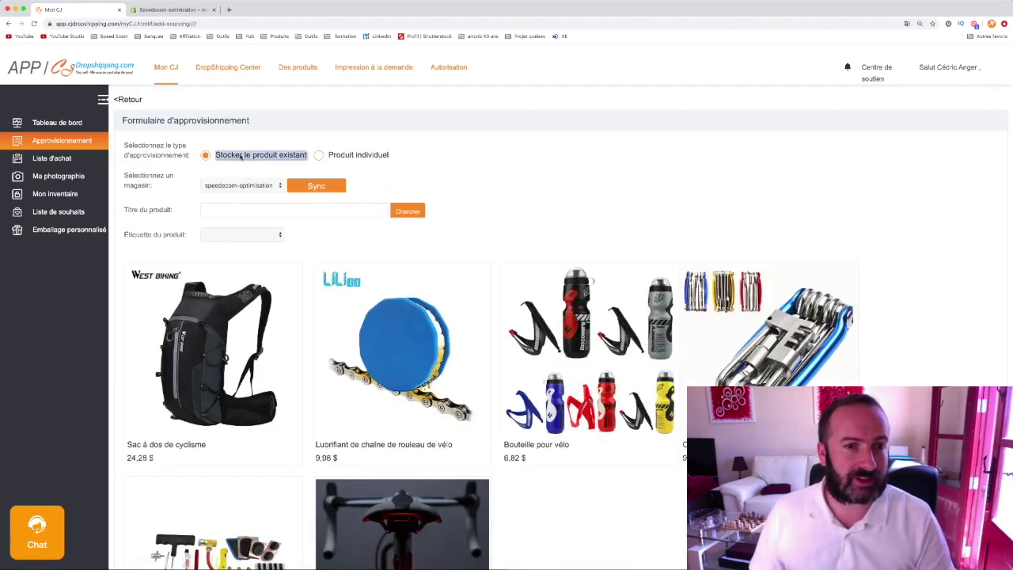
click(224, 205)
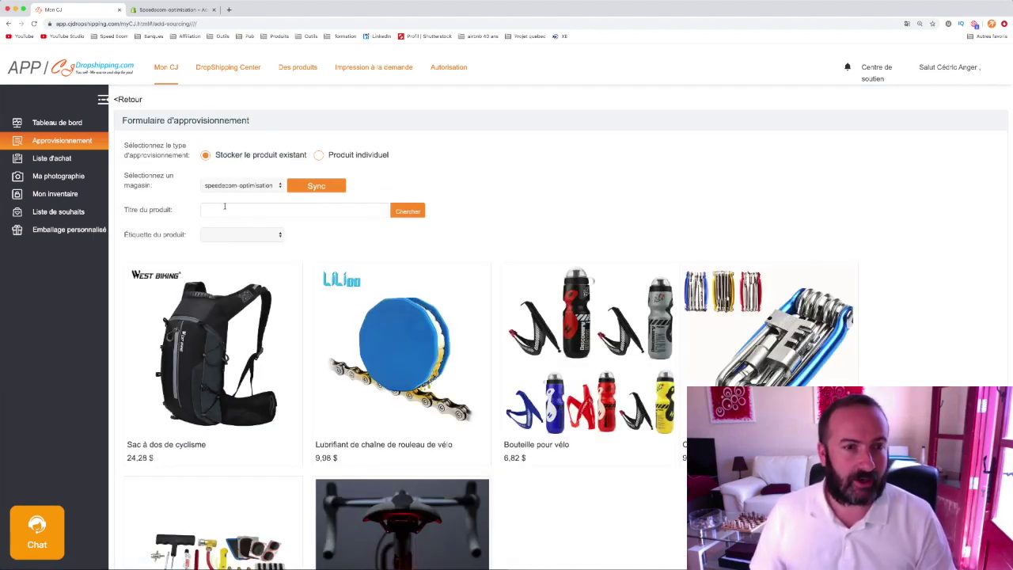
click(225, 206)
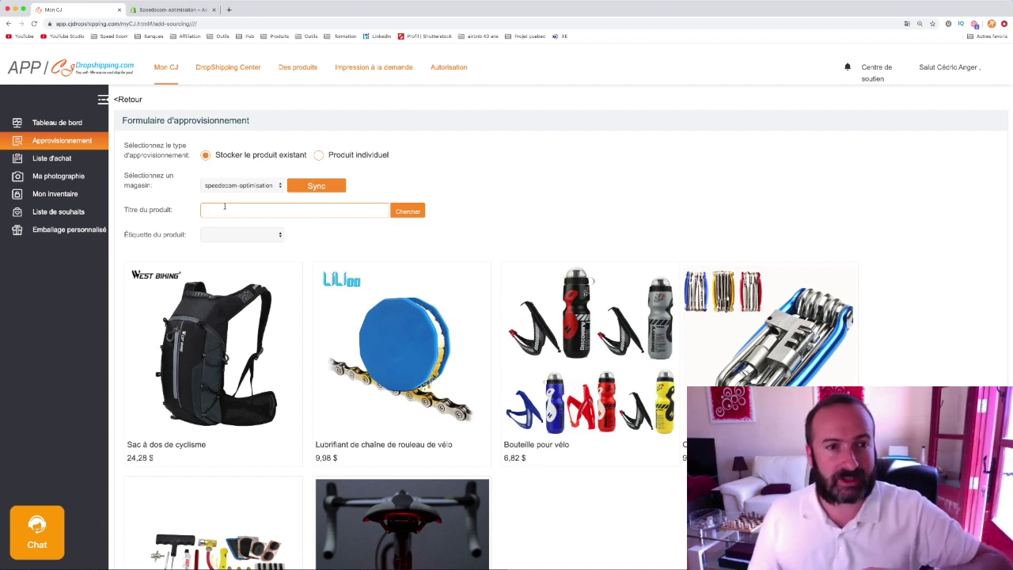
- Filter to Sports & Outdoors, pick the chain lubricant, and confirm despite the five-per-day limit
scroll(404, 236, down, 2)
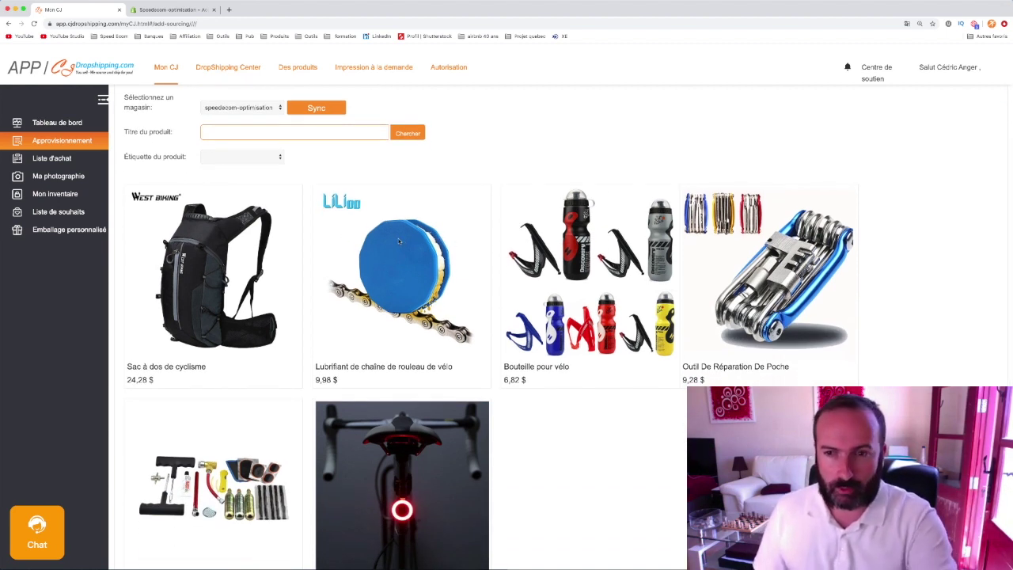
scroll(542, 296, down, 1)
scroll(533, 295, down, 2)
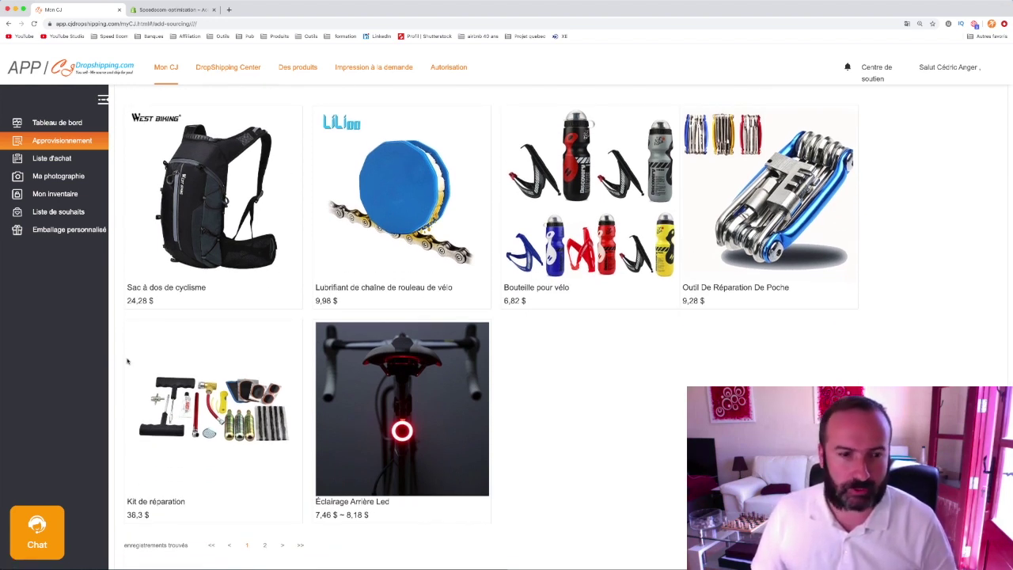
scroll(132, 358, up, 4)
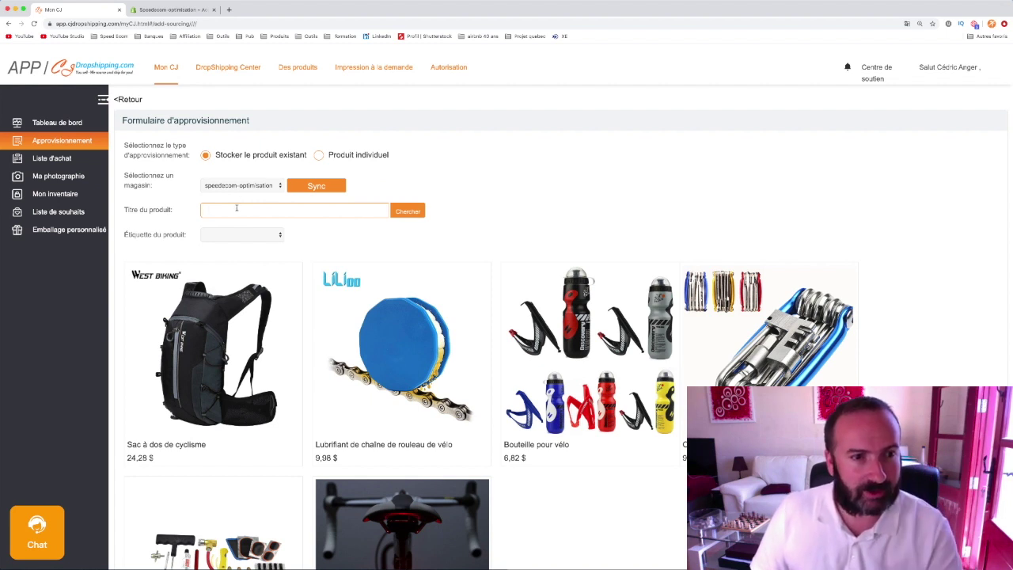
click(244, 234)
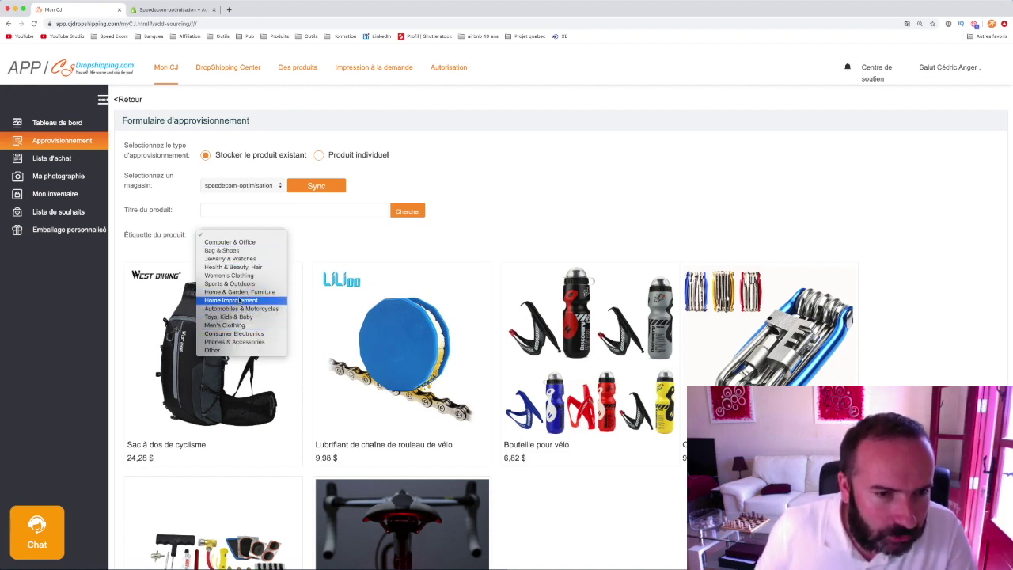
click(233, 284)
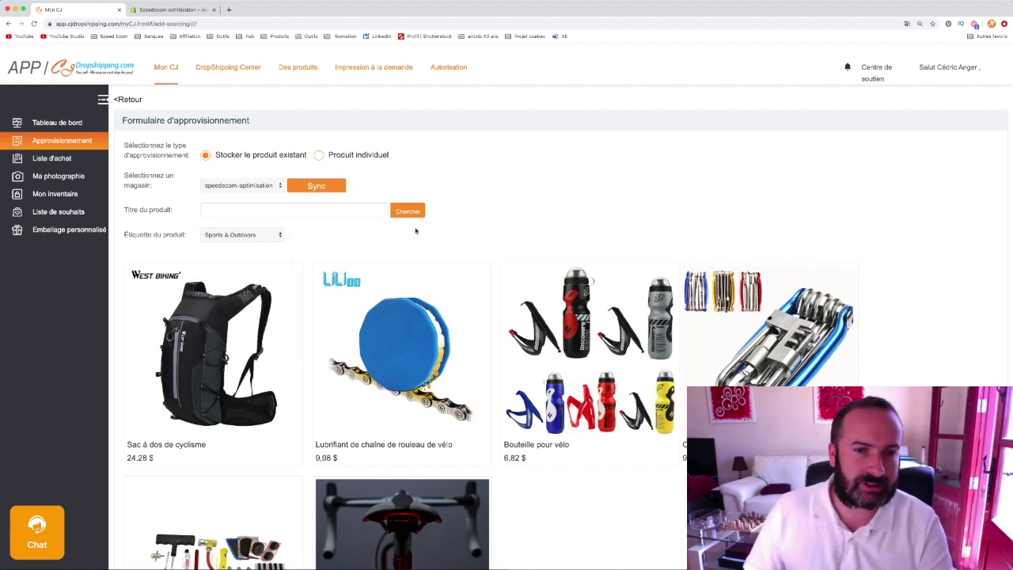
scroll(393, 268, down, 1)
scroll(393, 268, down, 1)
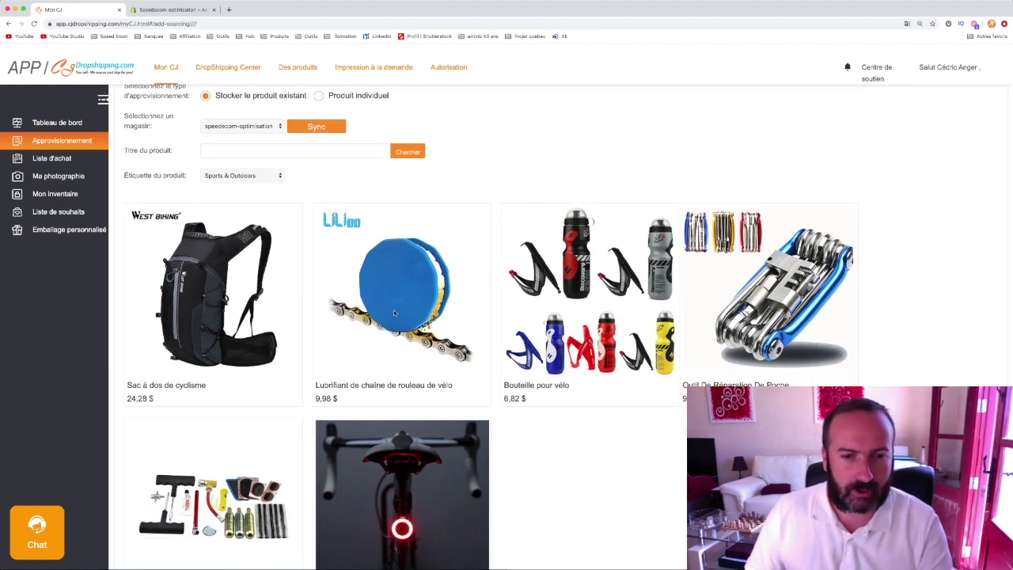
click(399, 307)
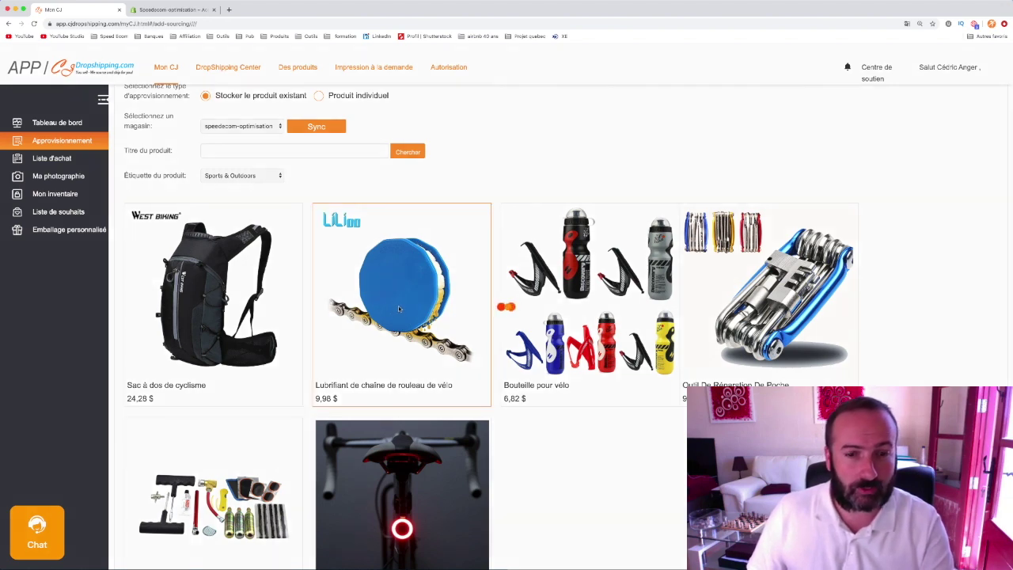
scroll(398, 305, down, 5)
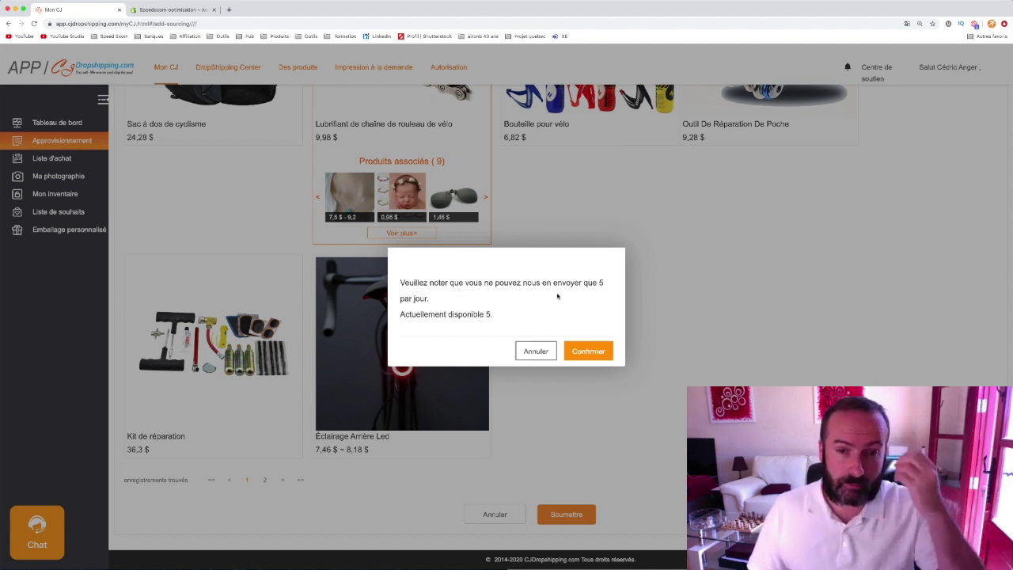
click(594, 355)
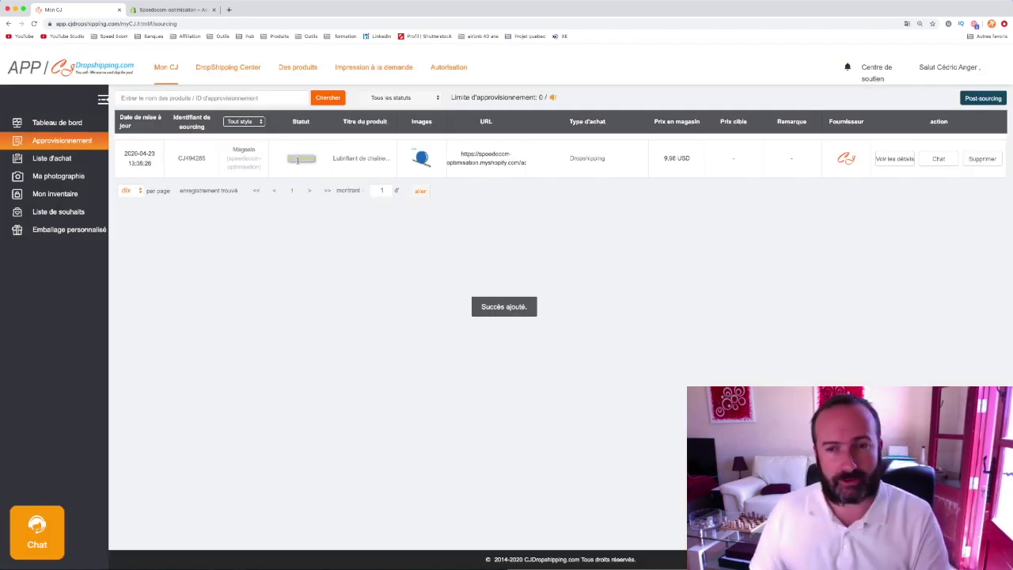
- Review the pending Lubrifiant de chaîne request at 9,98 USD, then begin another sourcing request
triple_click(374, 159)
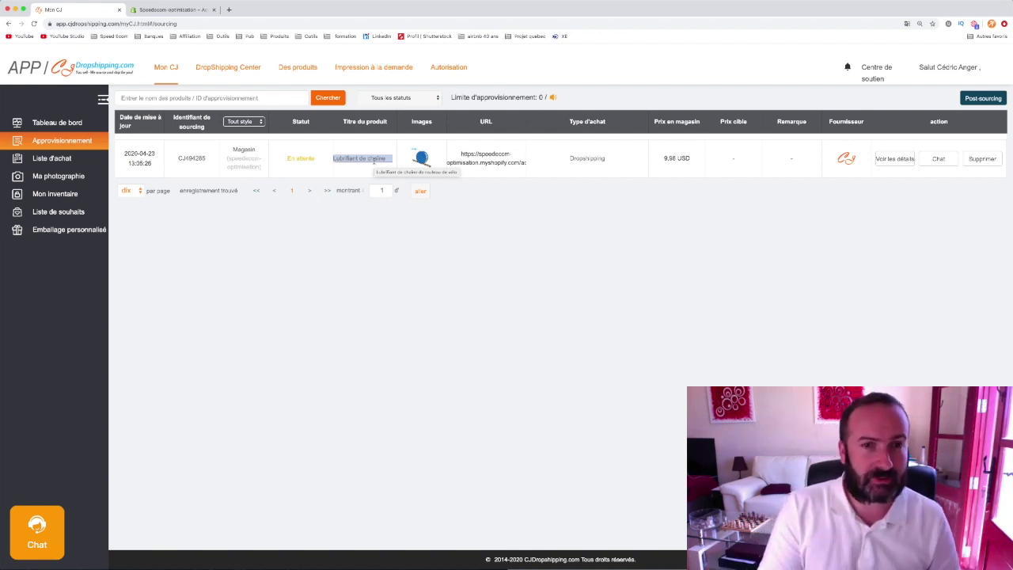
click(374, 160)
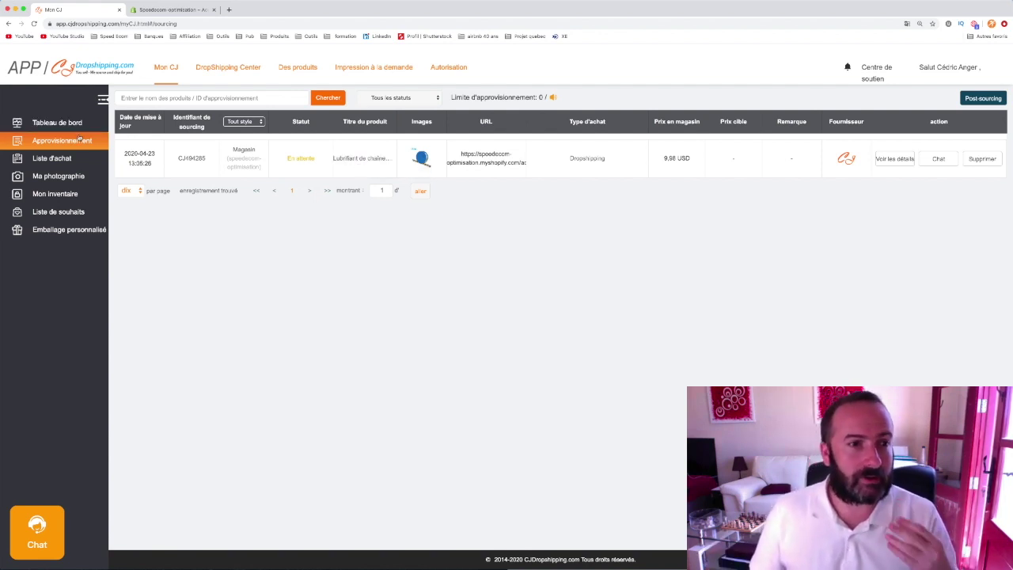
double_click(87, 140)
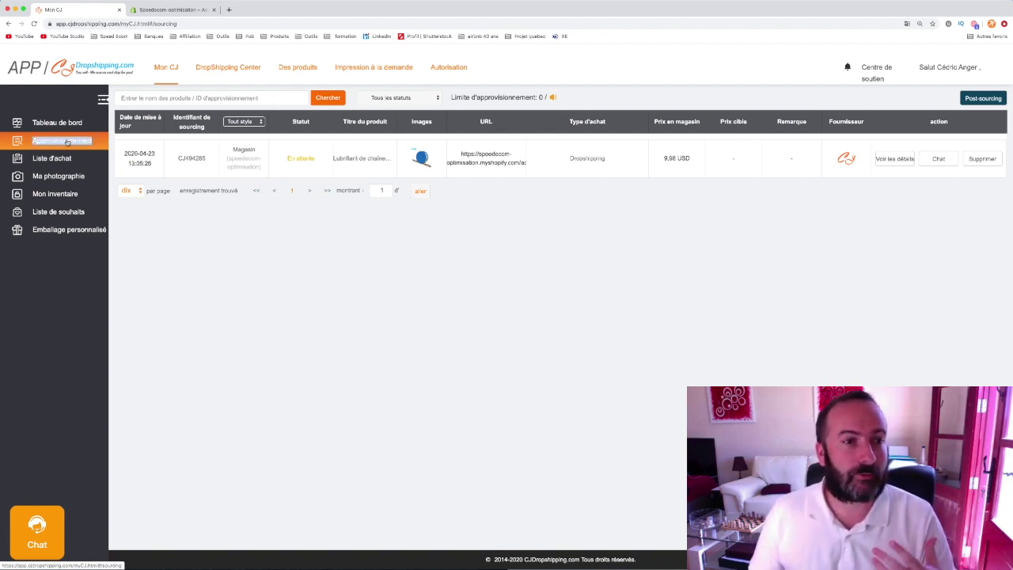
click(67, 142)
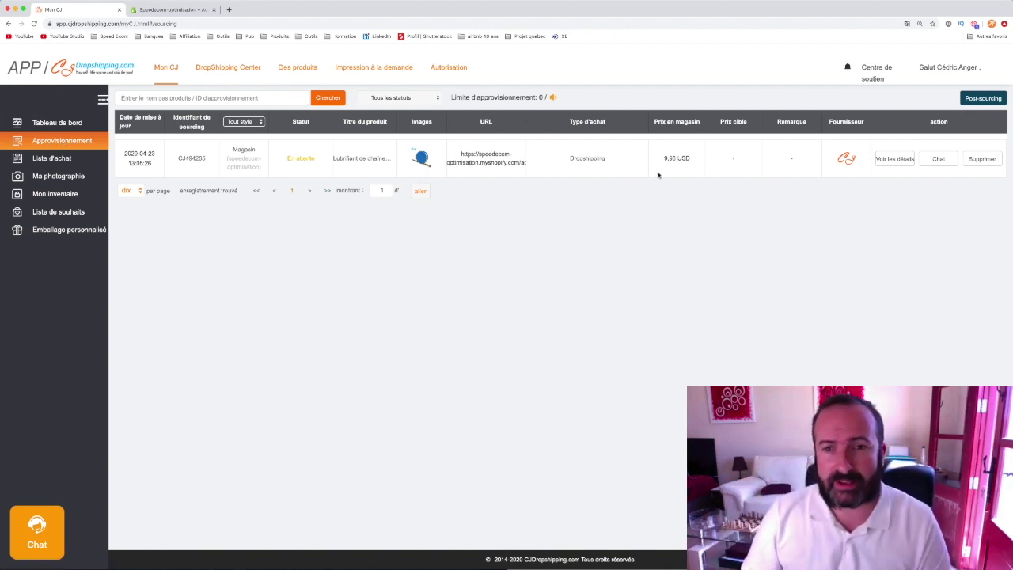
mouse_move(673, 165)
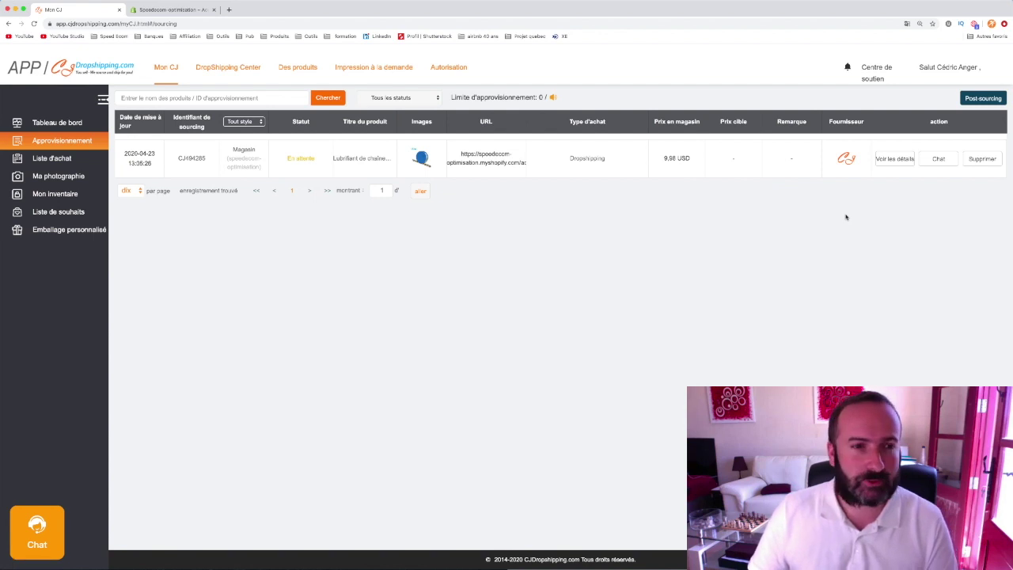
click(978, 96)
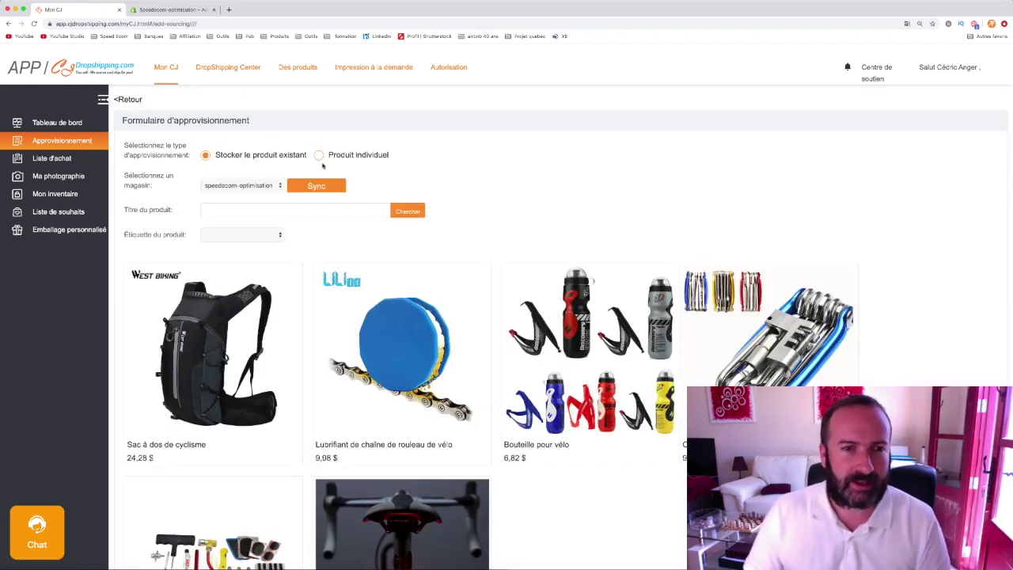
- Choose Produit individuel, tag it Sports & Outdoors, and set the purchase type to Dropshipping
click(319, 155)
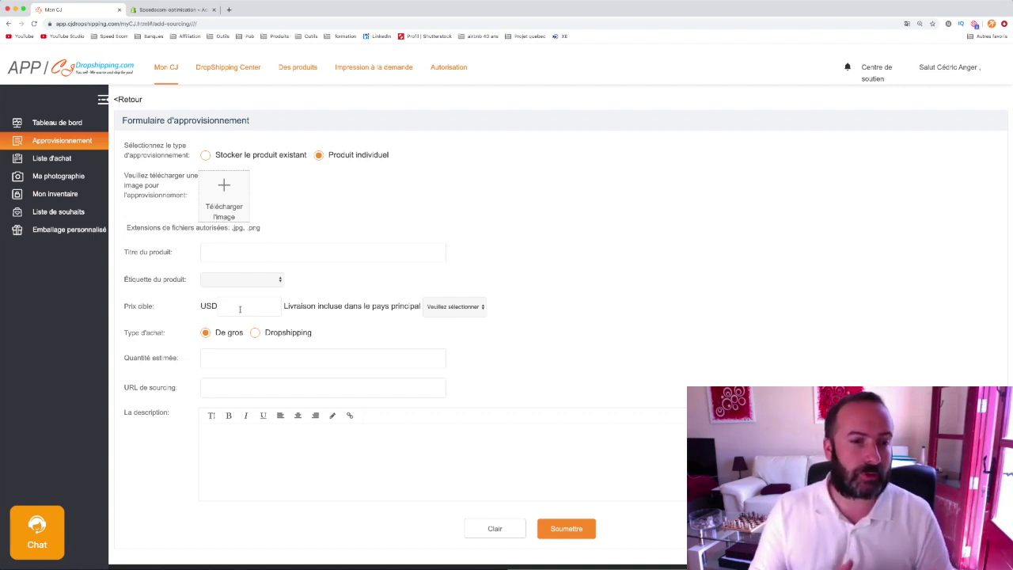
click(250, 280)
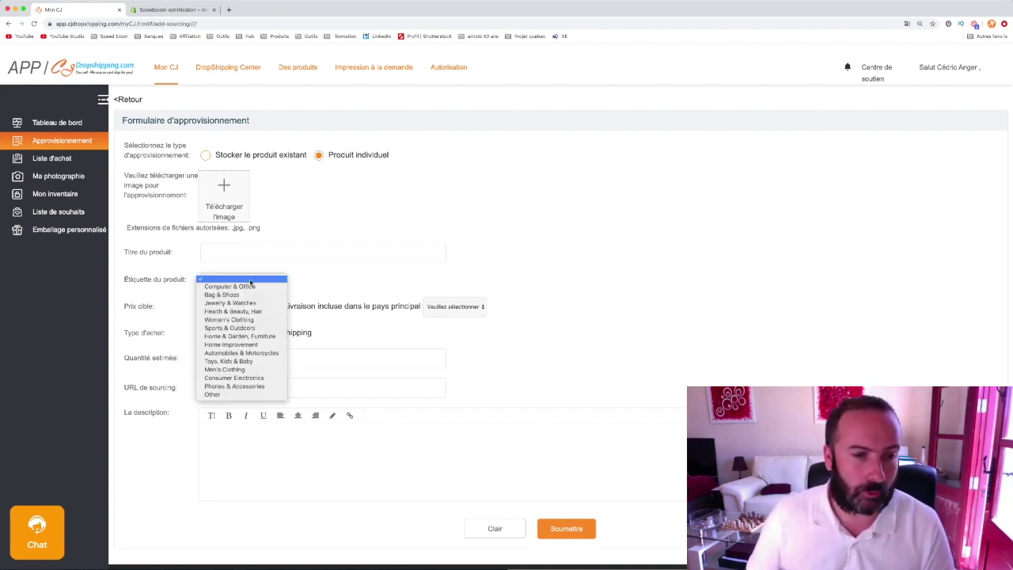
click(230, 328)
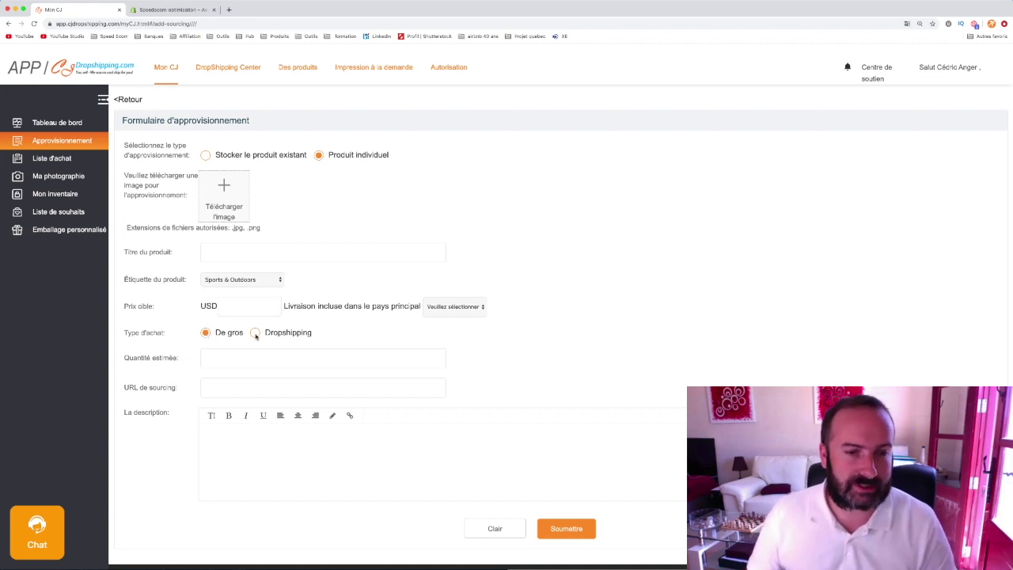
click(256, 333)
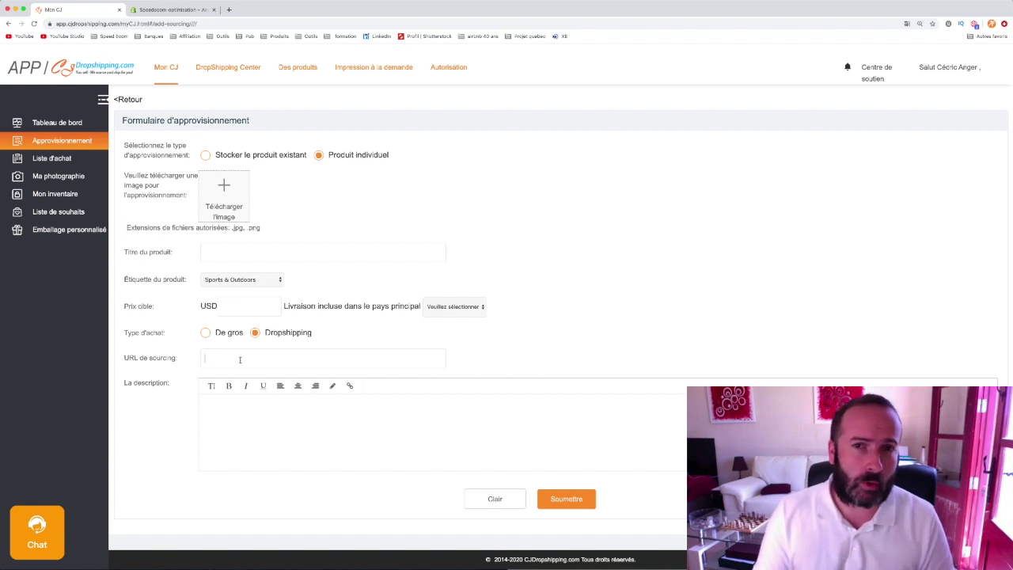
- Set France as the main destination country for the target price
click(240, 359)
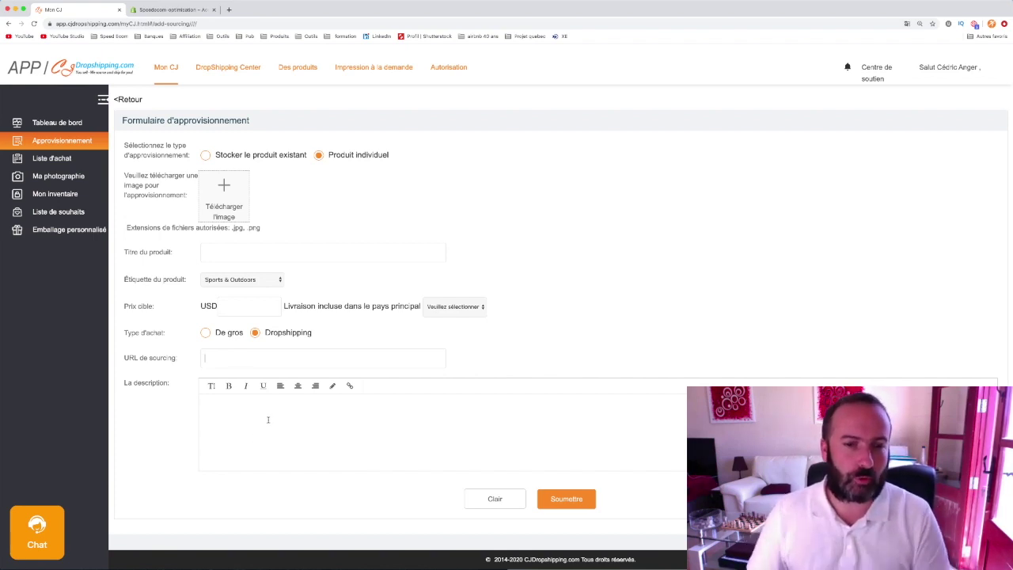
click(454, 306)
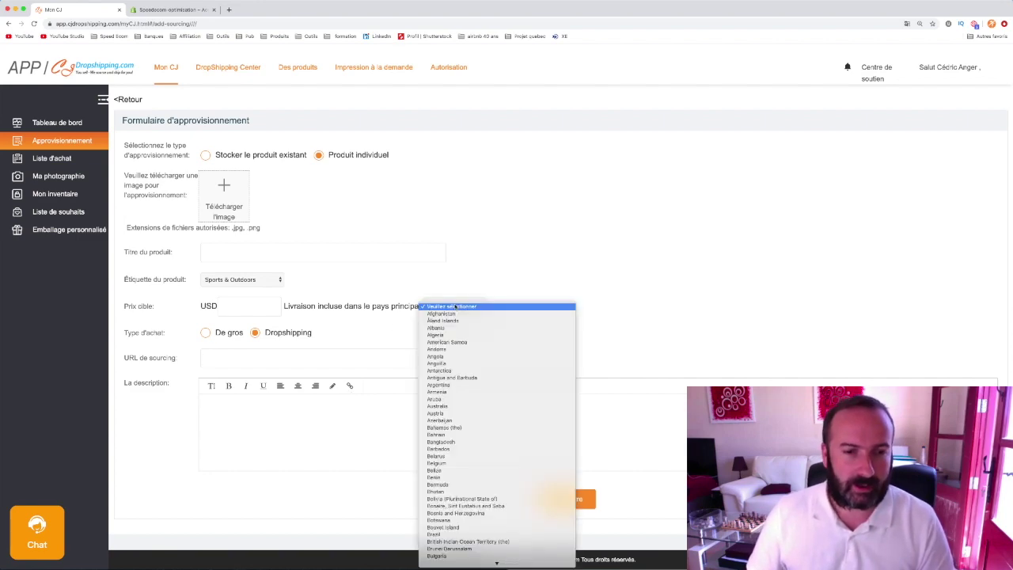
scroll(465, 411, down, 15)
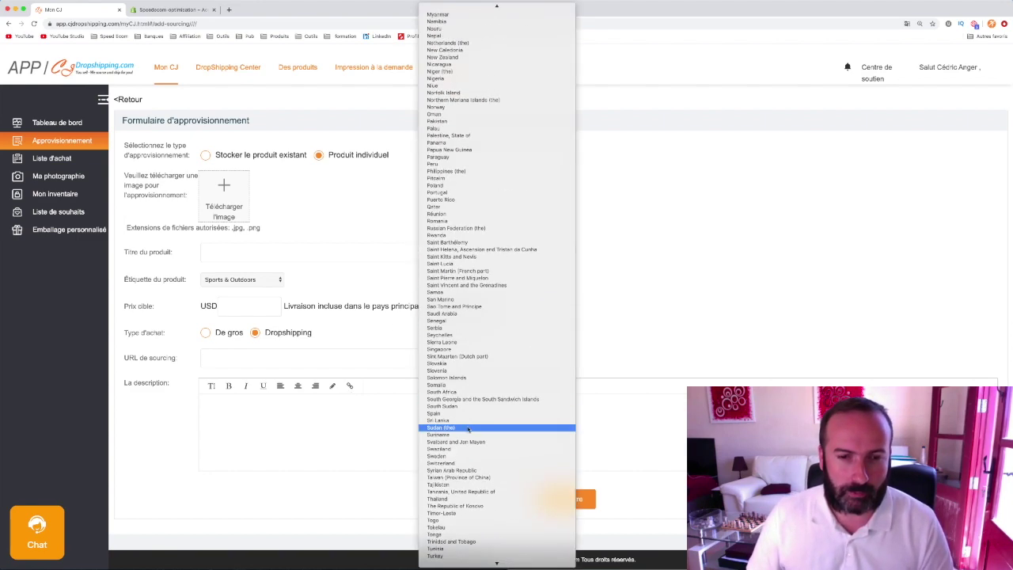
scroll(467, 427, up, 6)
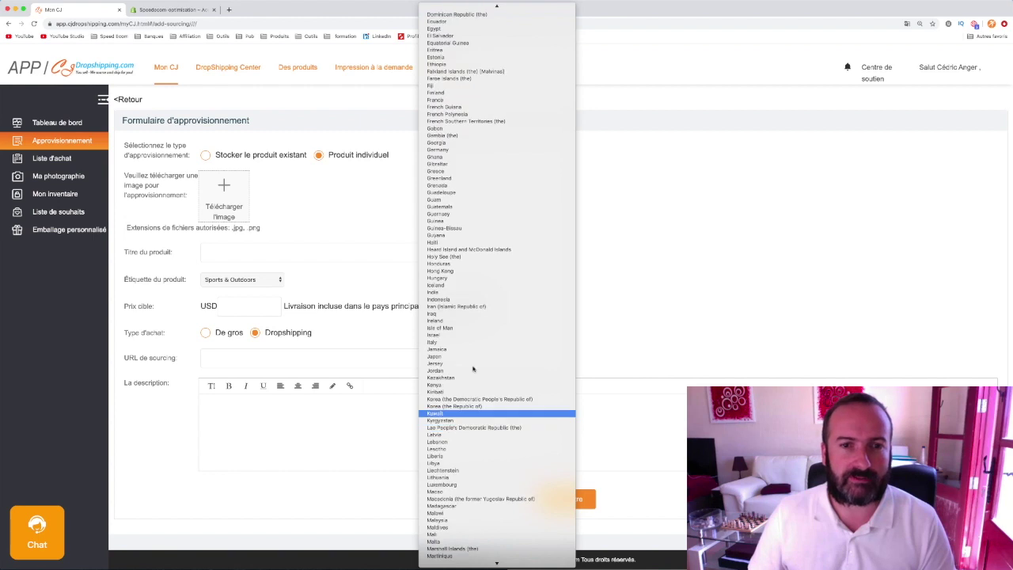
click(447, 100)
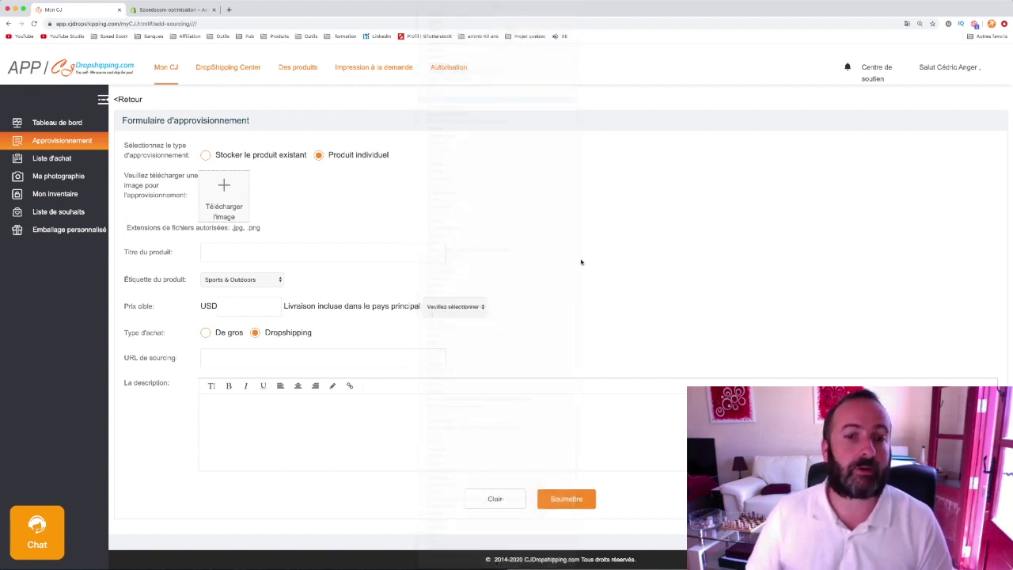
- Point out the shipping-included price note, then open the empty Liste d'achat purchase list
triple_click(297, 309)
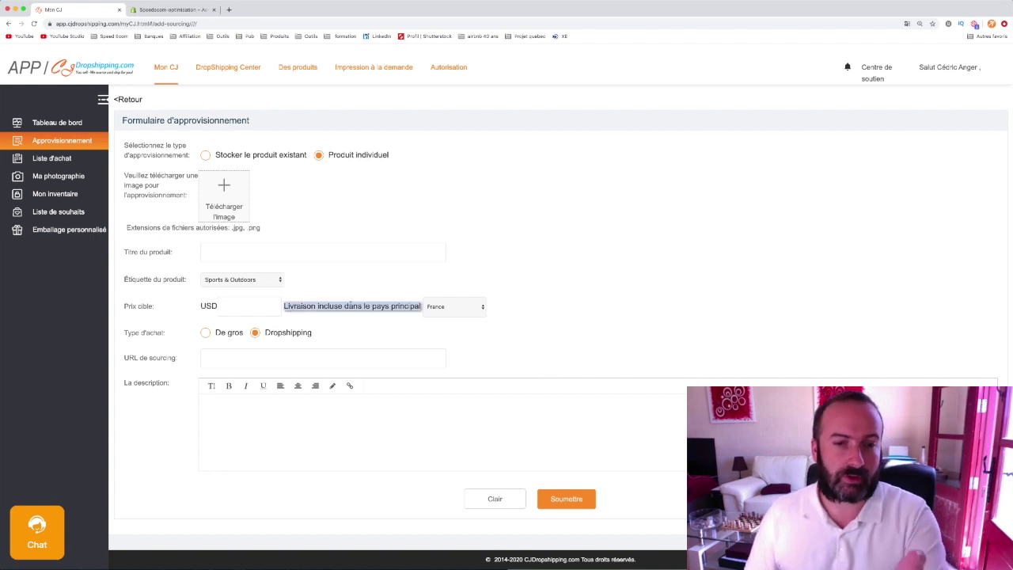
click(565, 308)
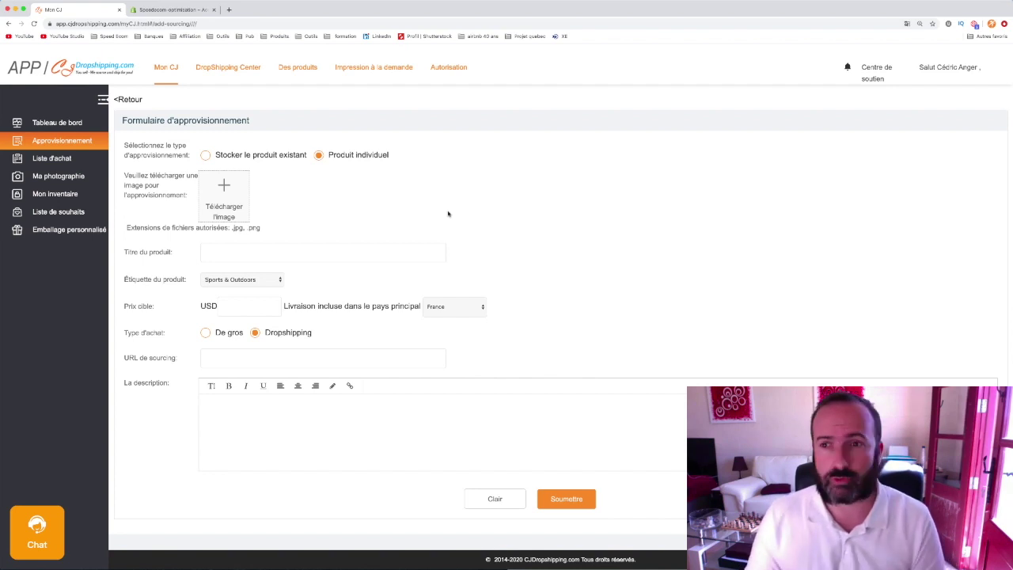
triple_click(66, 160)
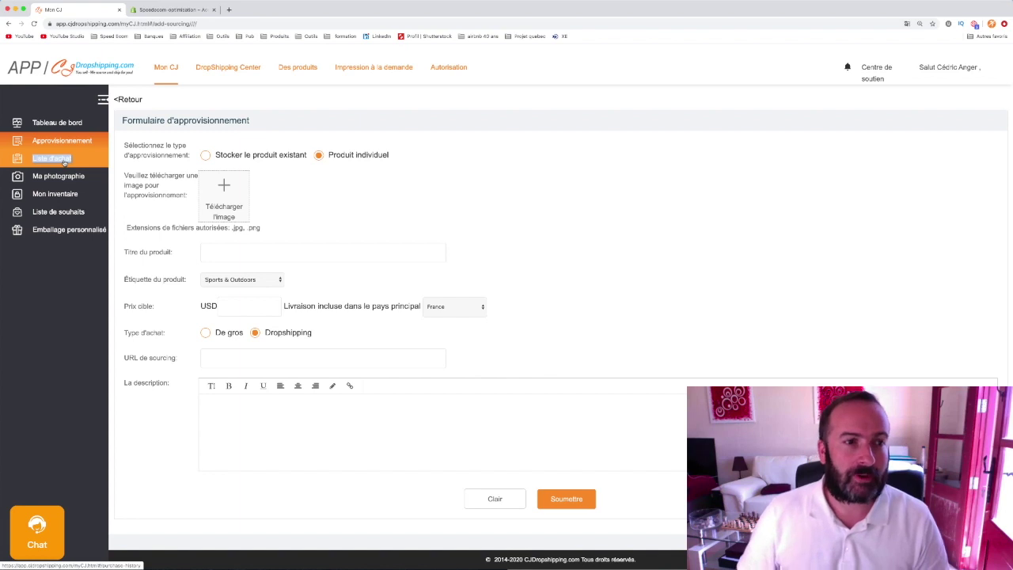
click(62, 161)
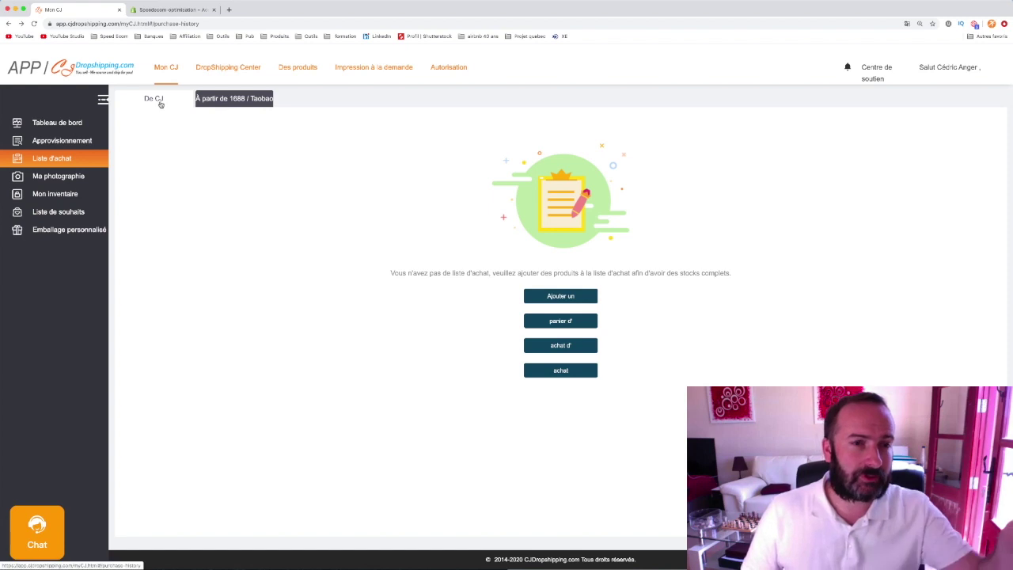
- Browse the purchase list's De CJ and 1688 / Taobao tabs, then open Ma photographie
click(235, 100)
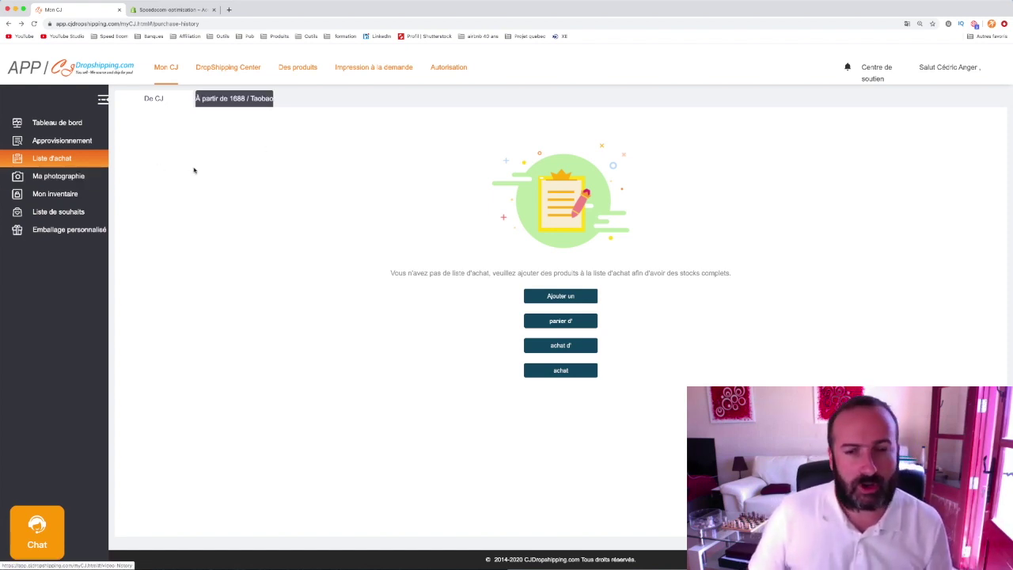
click(45, 177)
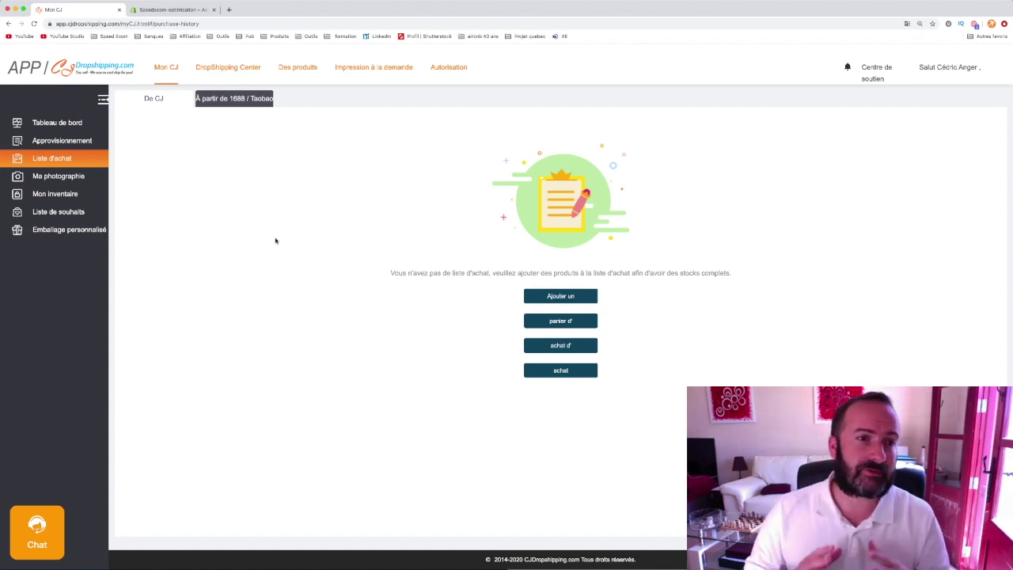
click(247, 101)
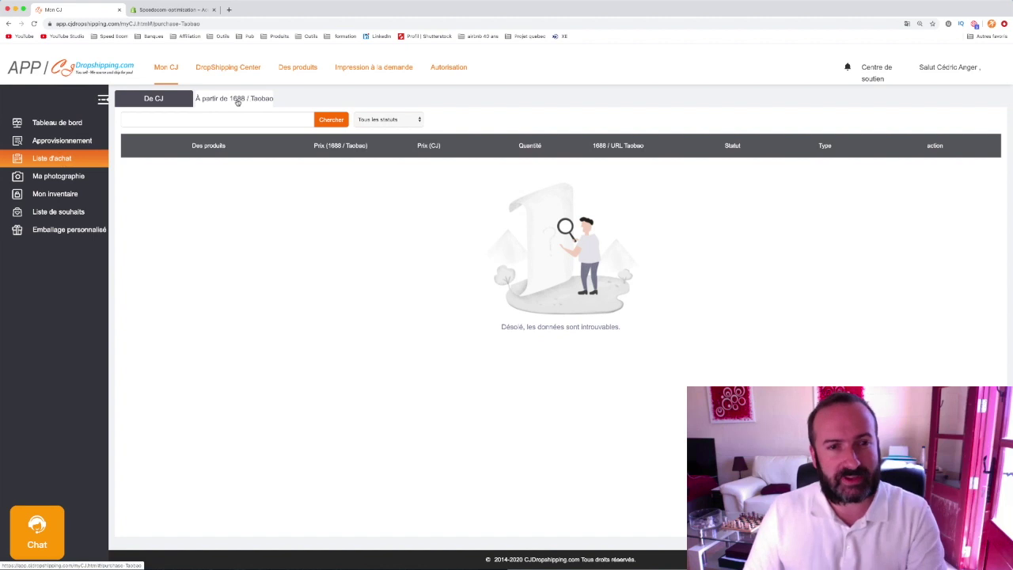
click(155, 99)
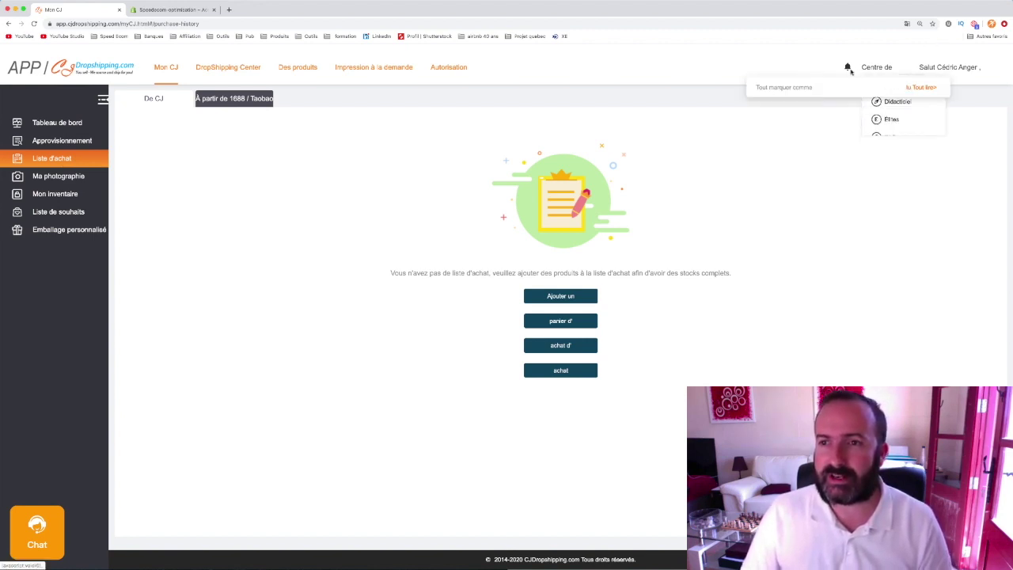
mouse_move(848, 68)
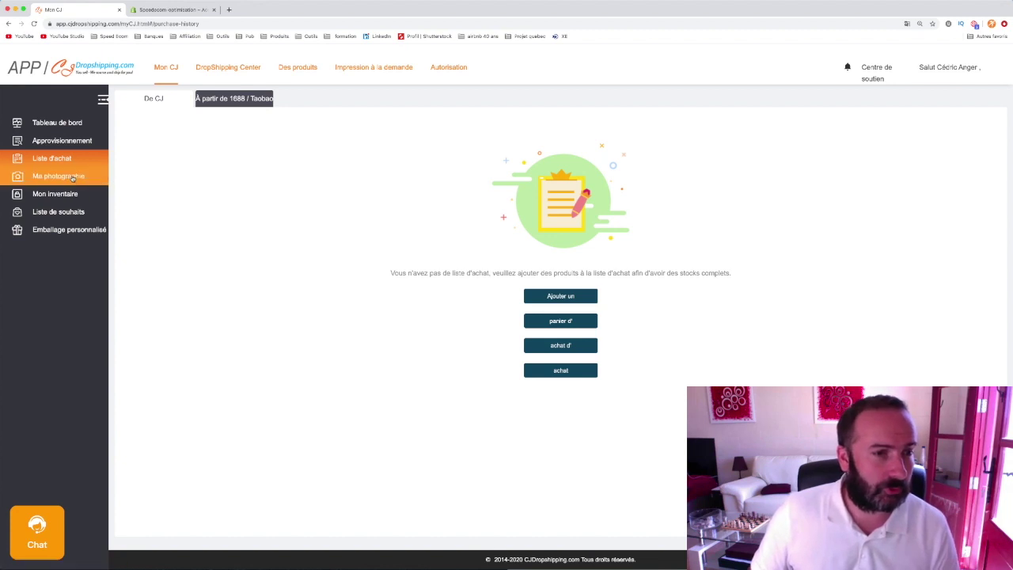
click(71, 178)
double_click(72, 177)
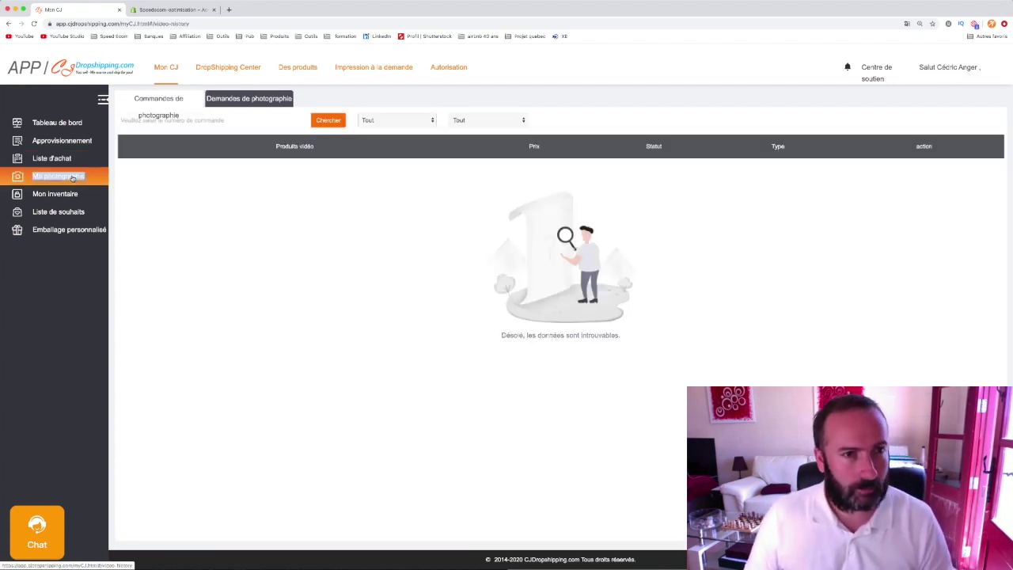
- Check the empty photography orders and requests lists, then load app.cjdropshipping.com in a new tab
click(180, 98)
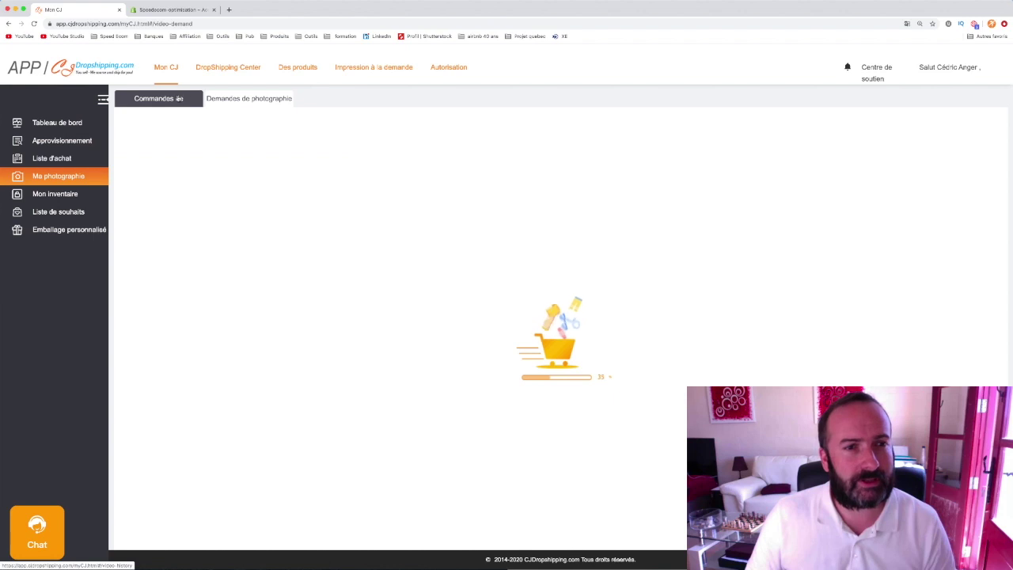
click(244, 100)
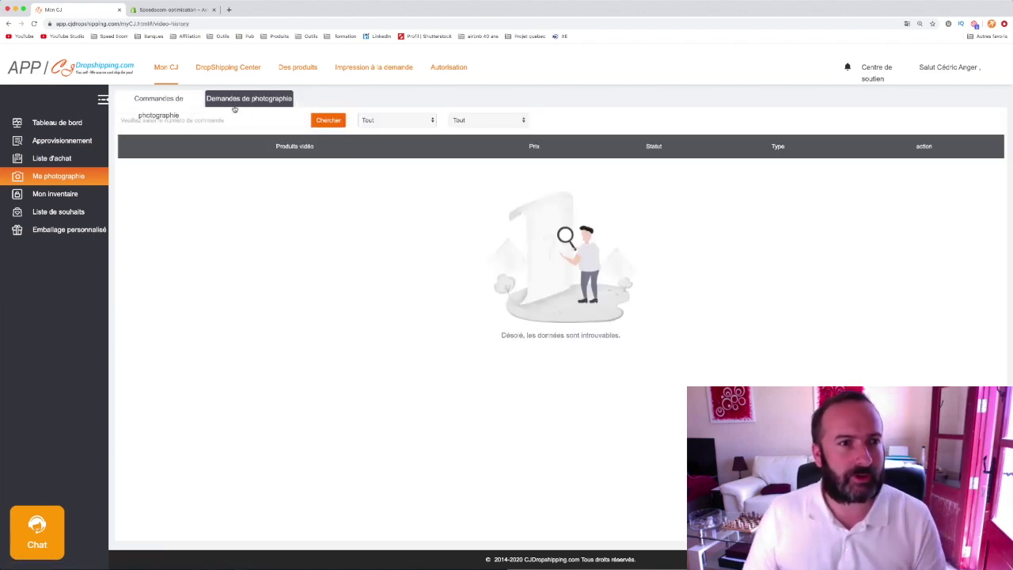
drag(57, 24, 112, 22)
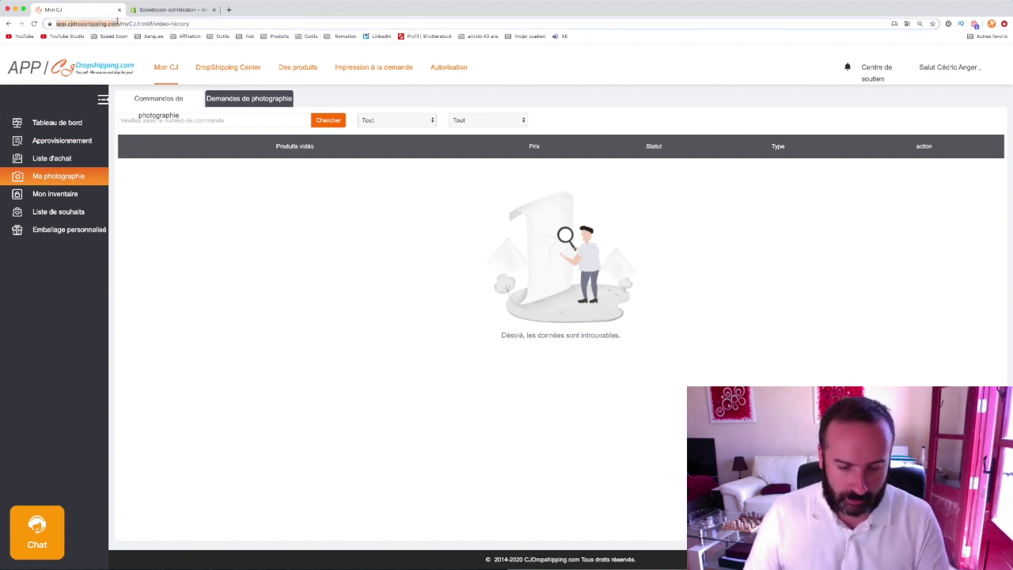
drag(117, 20, 116, 22)
key(super+c)
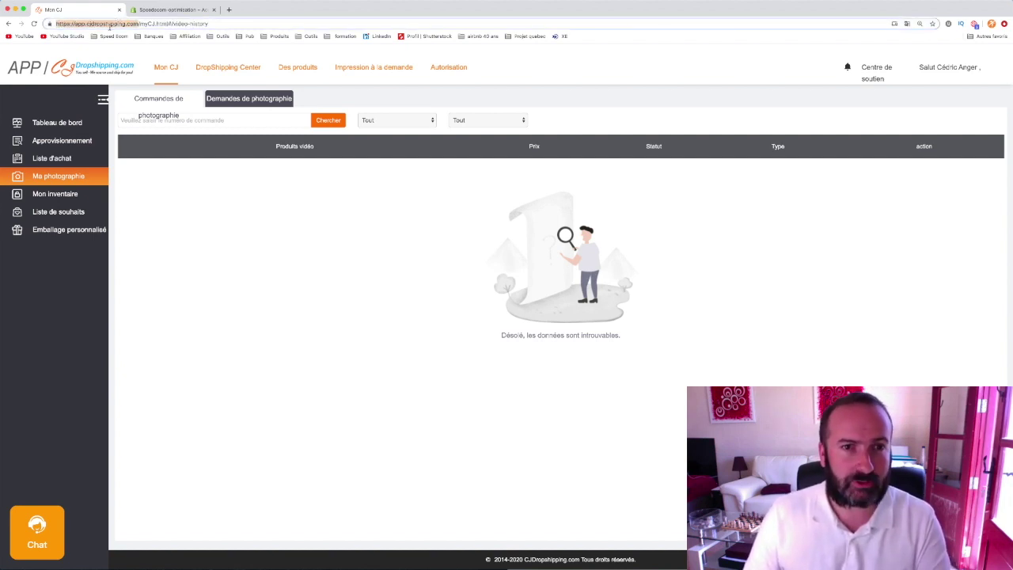
click(229, 9)
key(super+v)
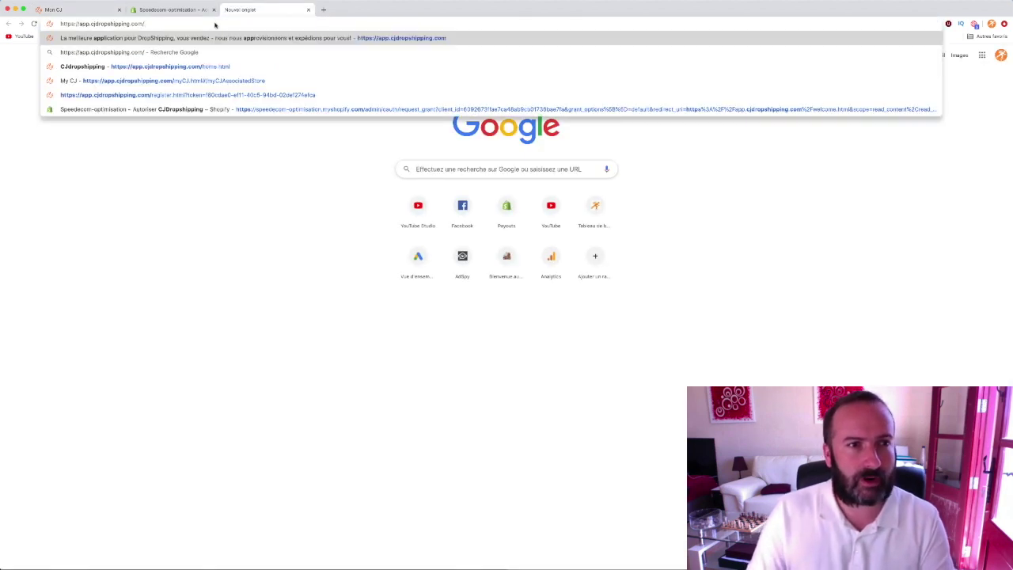
key(Return)
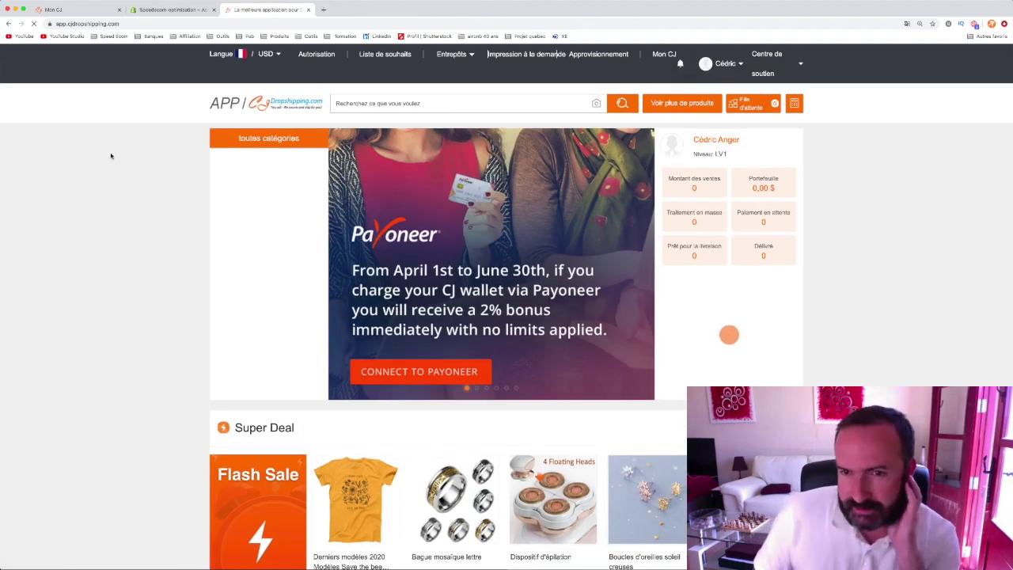
- Scroll to Produits tendance on the homepage and open the Bluetooth rolling keyboard product
scroll(89, 186, down, 6)
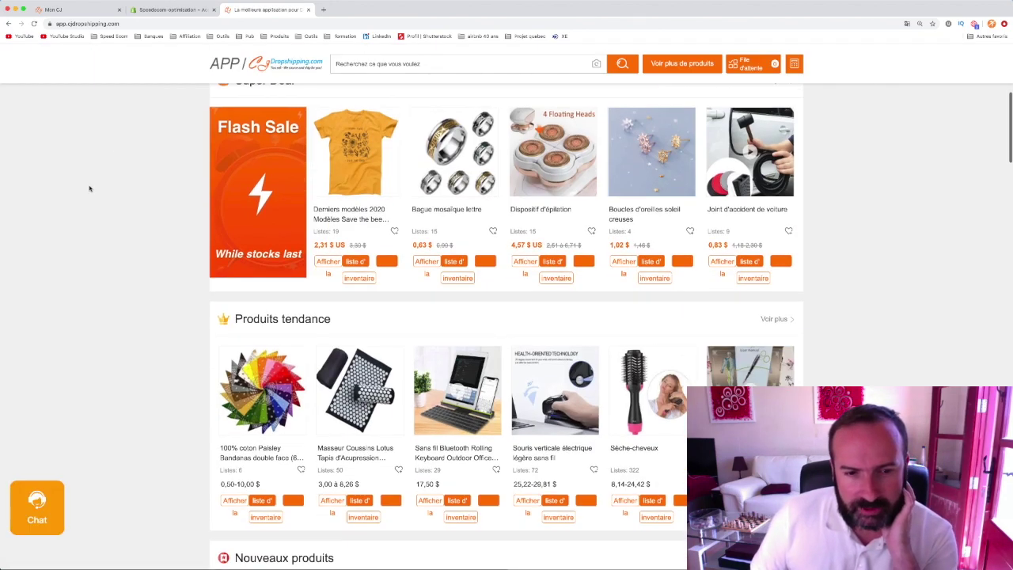
scroll(90, 189, down, 3)
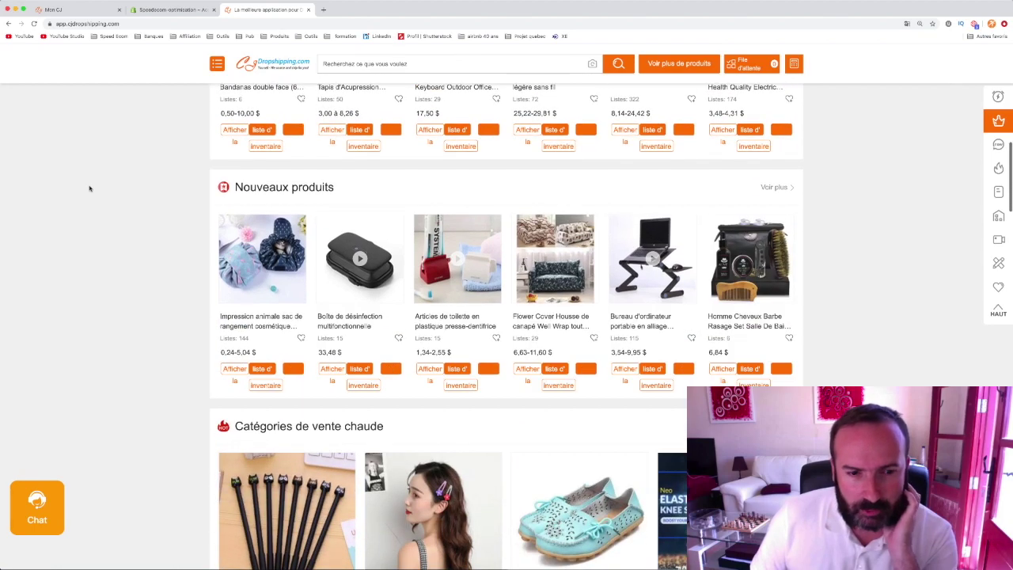
scroll(89, 189, down, 7)
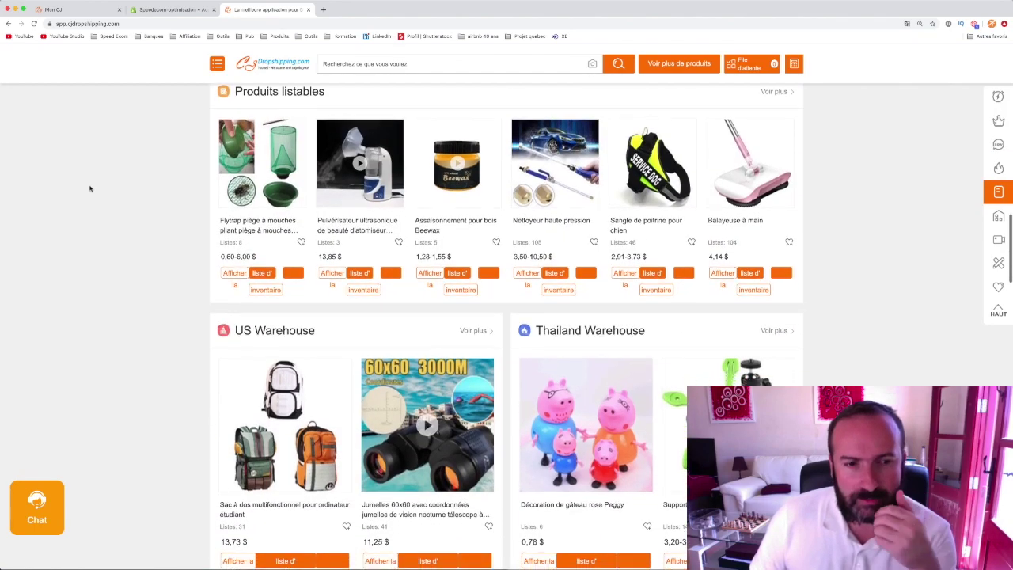
scroll(90, 188, down, 2)
scroll(89, 189, up, 12)
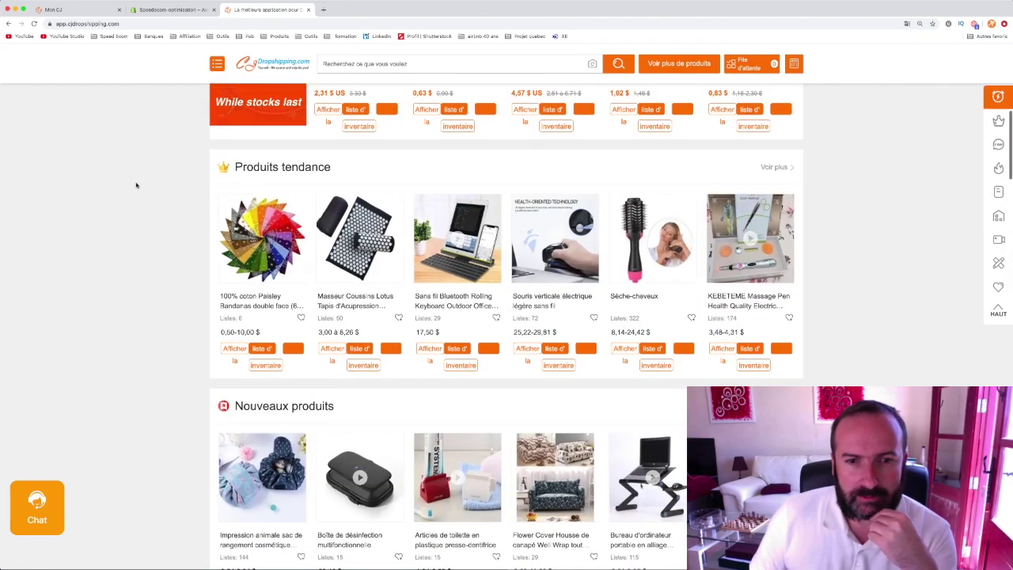
click(452, 266)
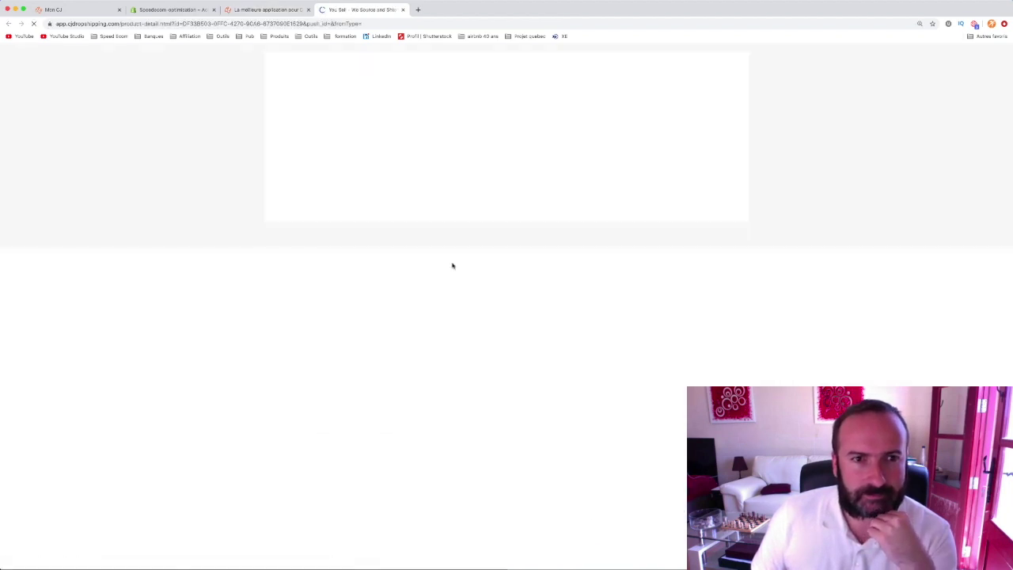
scroll(30, 223, down, 3)
scroll(31, 223, up, 3)
scroll(31, 219, down, 1)
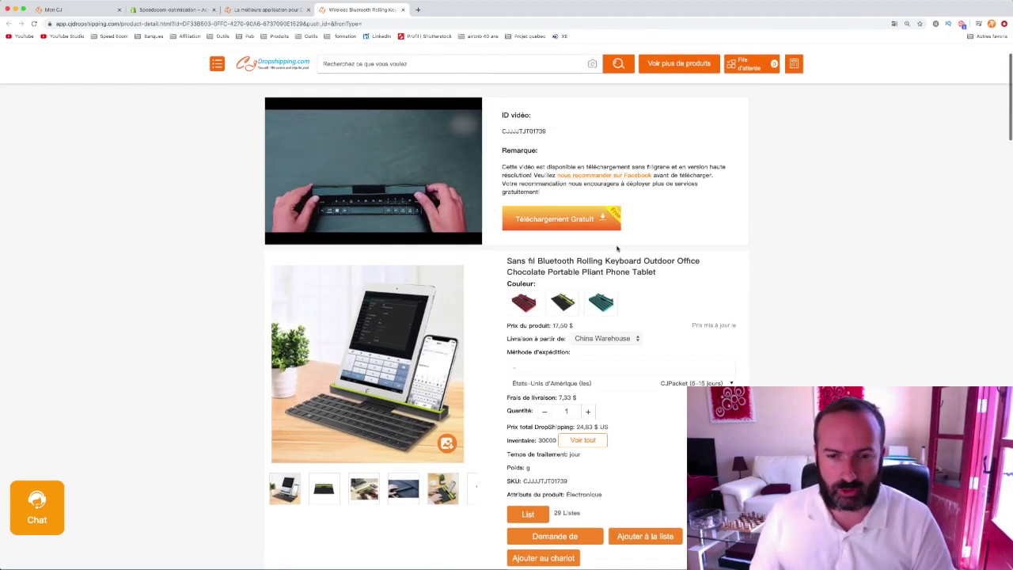
scroll(616, 247, down, 3)
scroll(561, 213, down, 1)
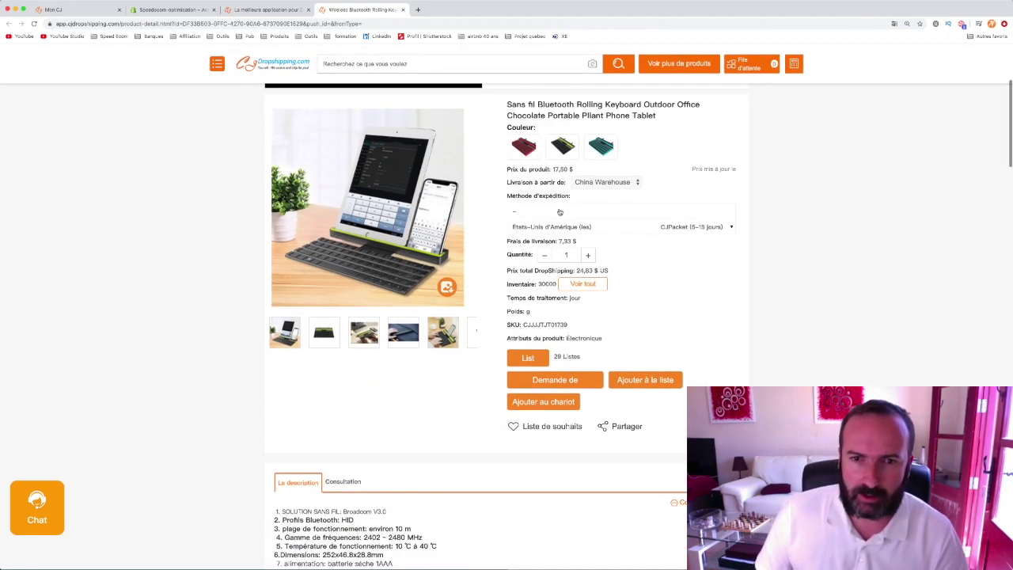
scroll(561, 214, down, 5)
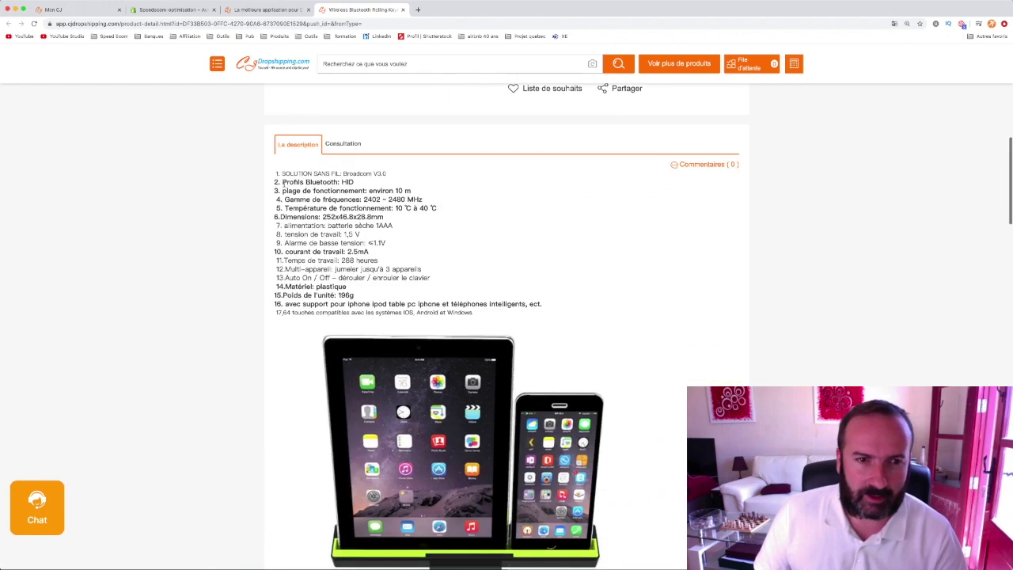
scroll(287, 183, down, 3)
scroll(326, 165, up, 3)
click(348, 182)
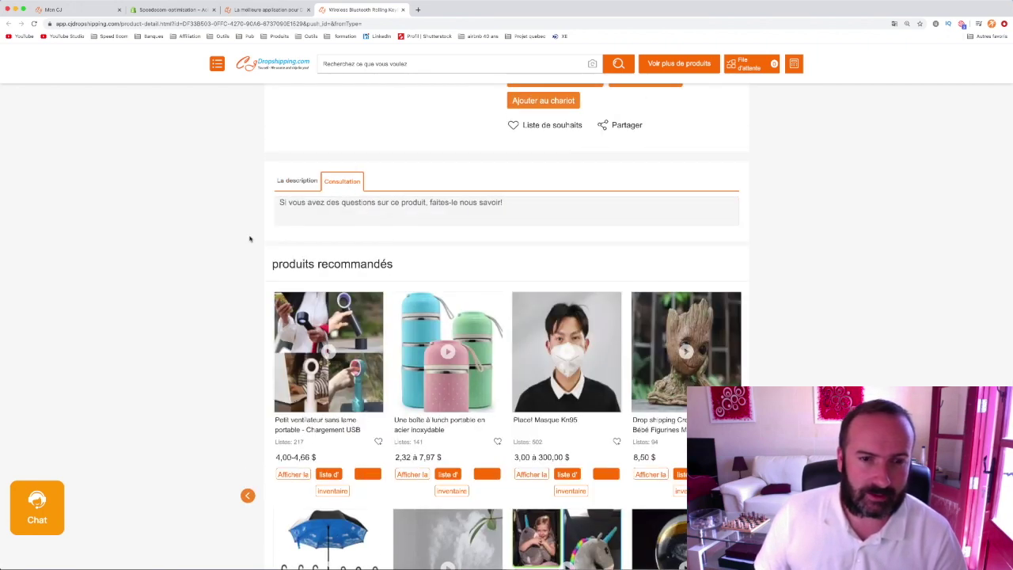
scroll(250, 237, down, 5)
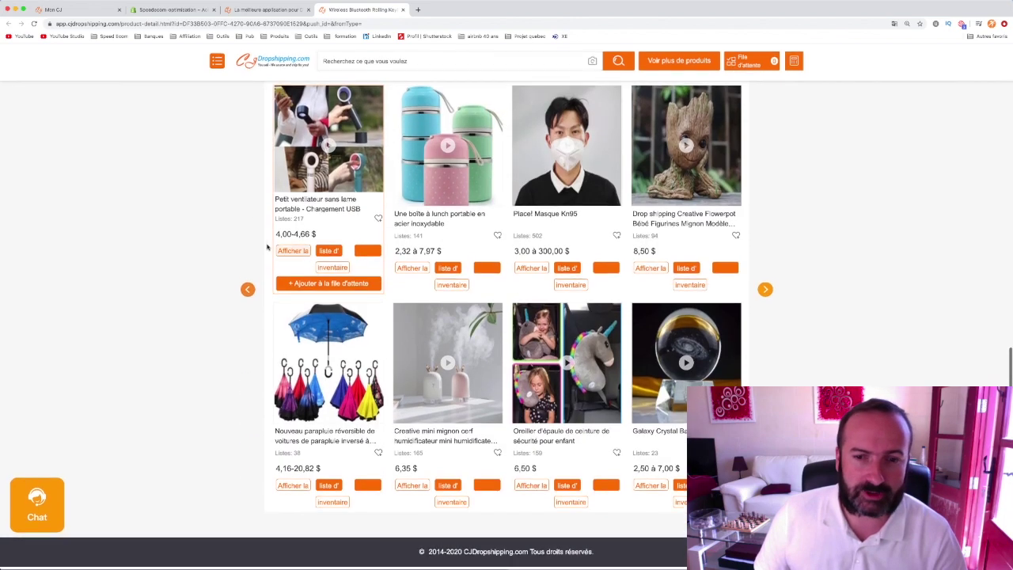
scroll(265, 243, up, 3)
scroll(264, 243, up, 1)
click(295, 179)
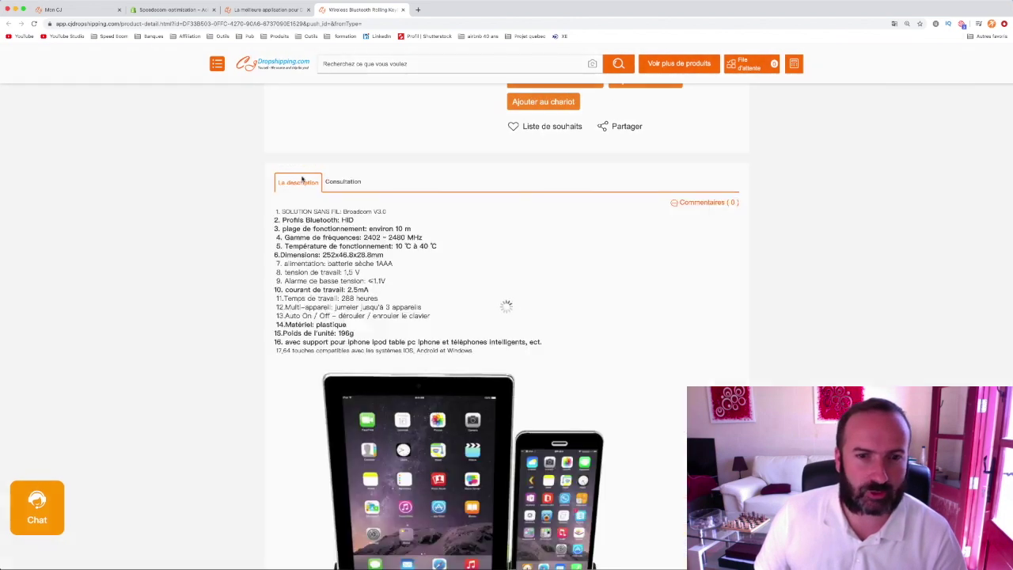
scroll(179, 301, down, 2)
scroll(180, 302, down, 15)
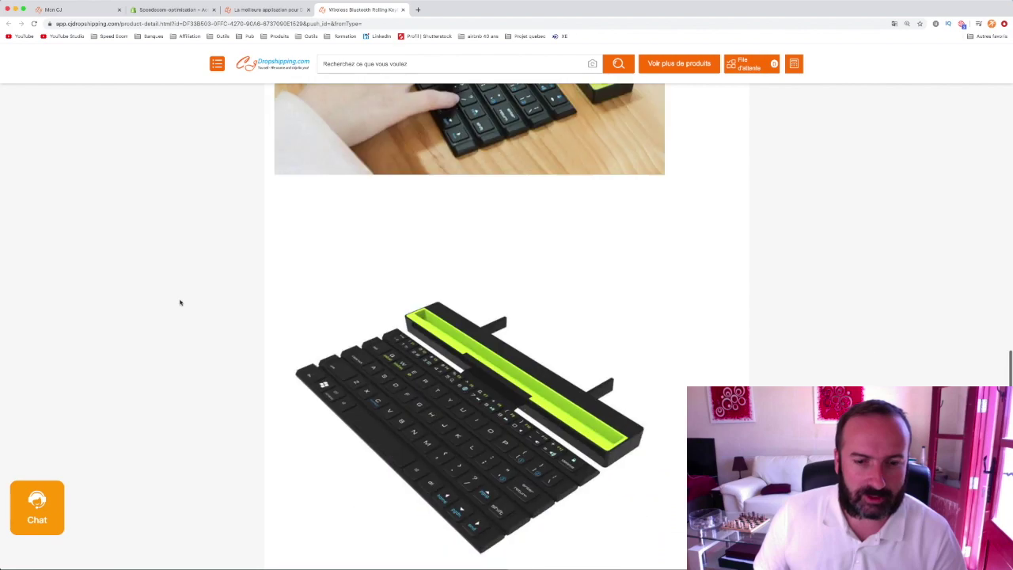
scroll(179, 303, down, 5)
scroll(180, 302, down, 6)
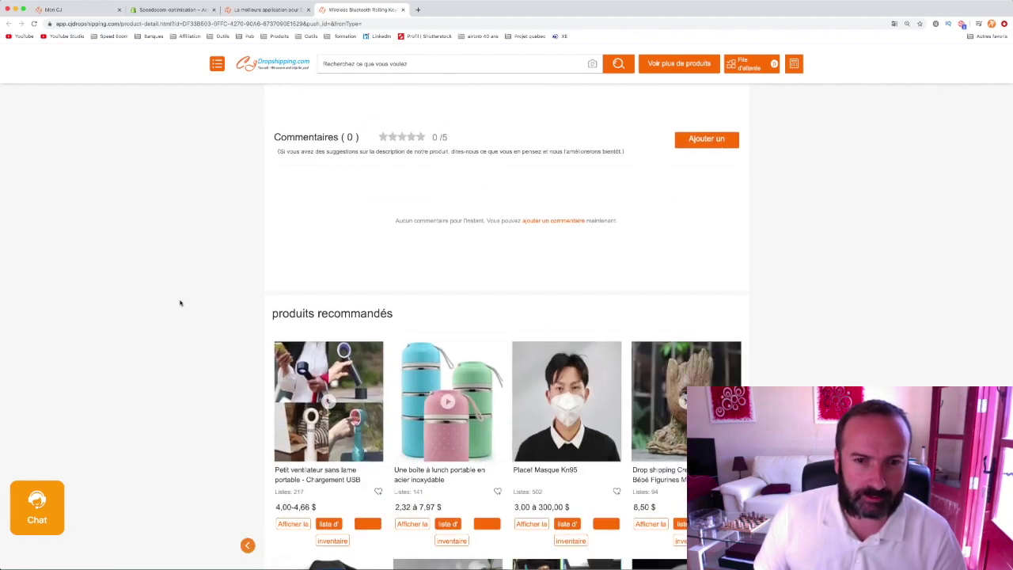
scroll(179, 304, up, 10)
scroll(180, 304, up, 15)
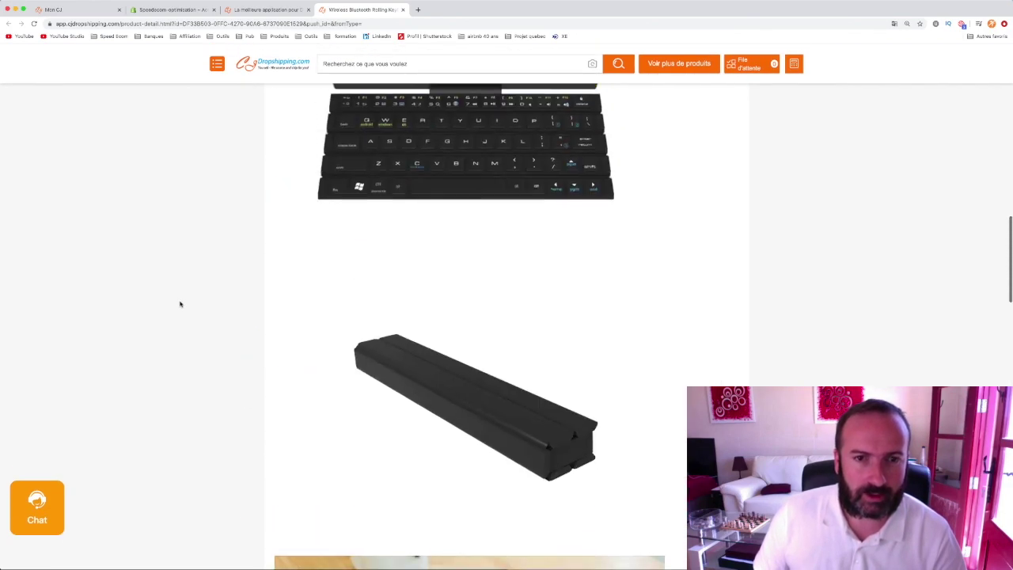
scroll(181, 305, up, 4)
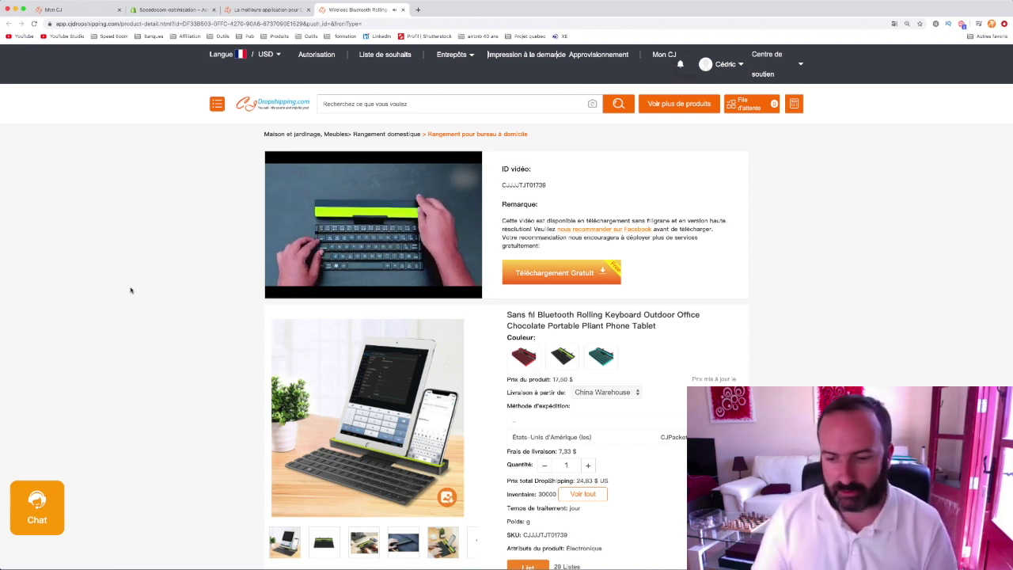
- Mute the video, keep China Warehouse as origin, and view shipping methods to the United States
key(XF86AudioMute)
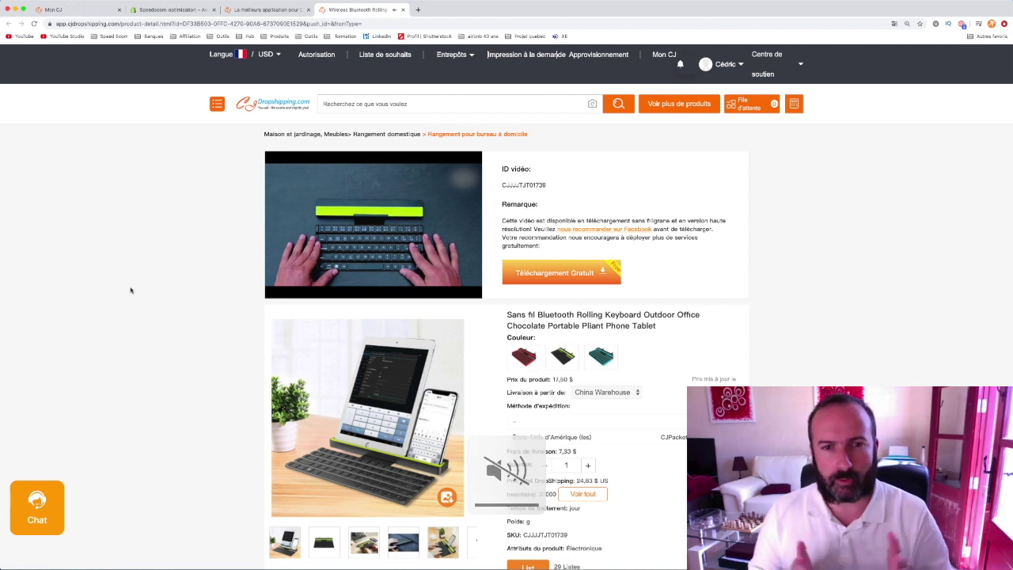
scroll(860, 359, down, 2)
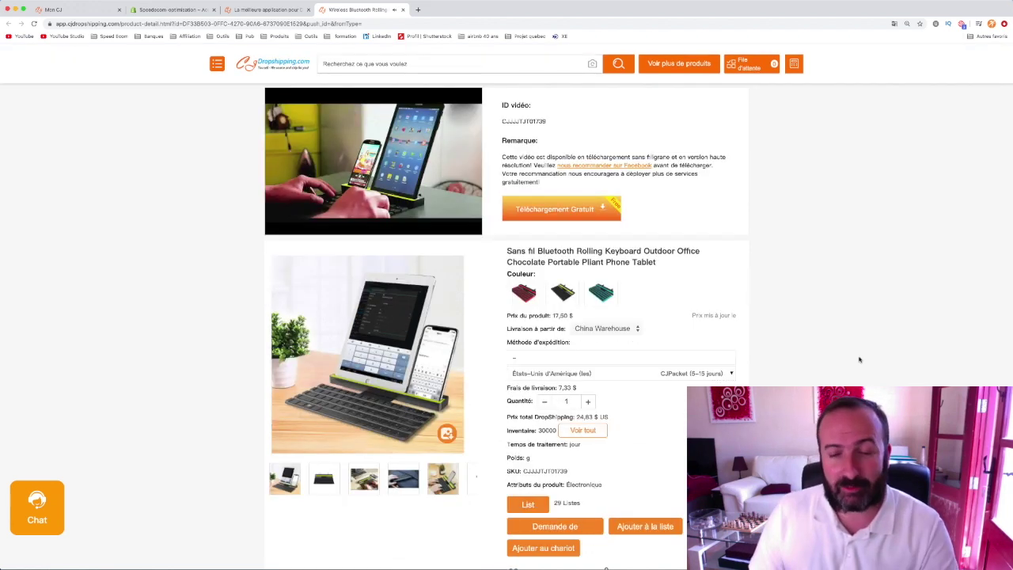
click(604, 330)
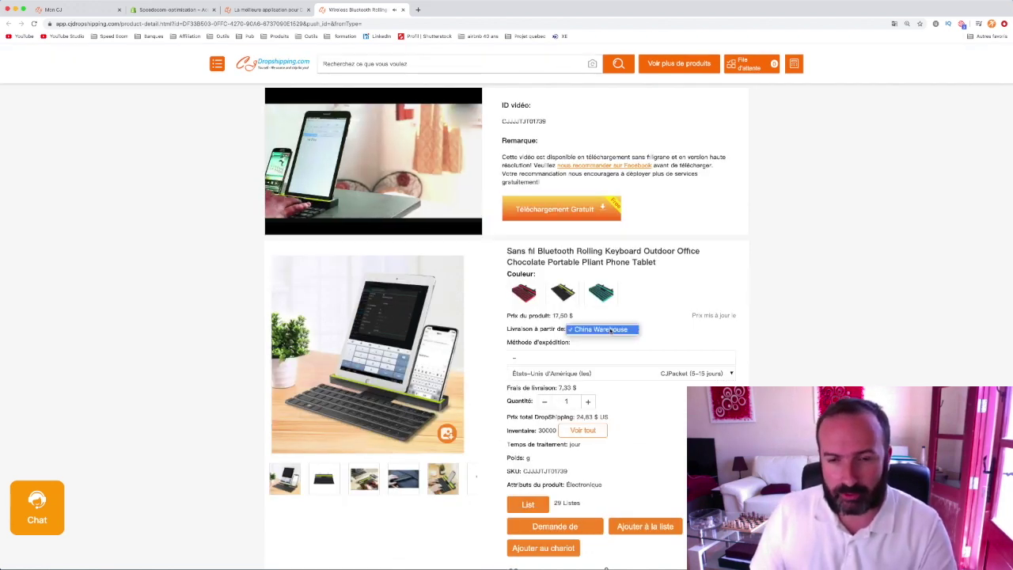
click(603, 329)
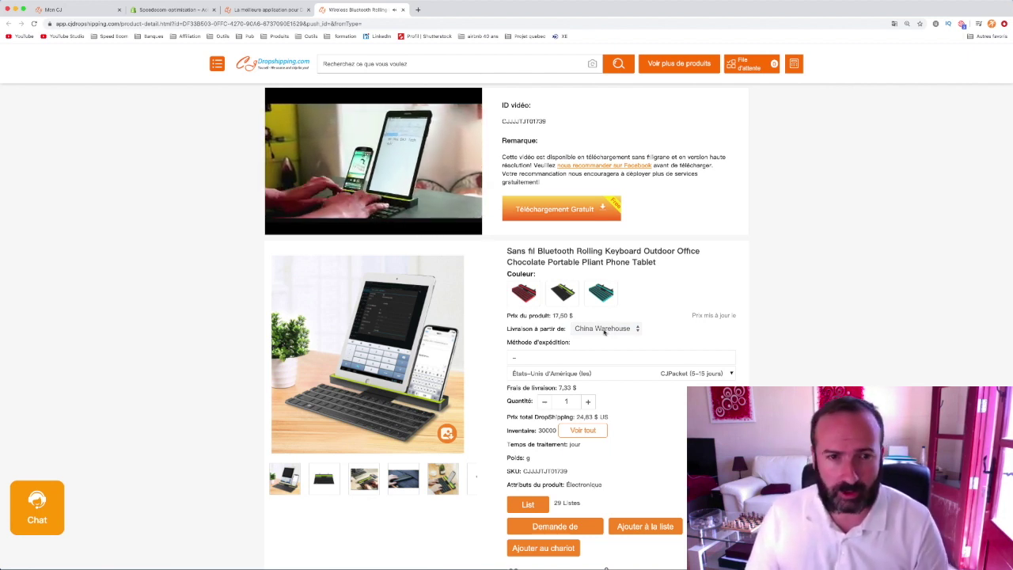
scroll(792, 350, down, 2)
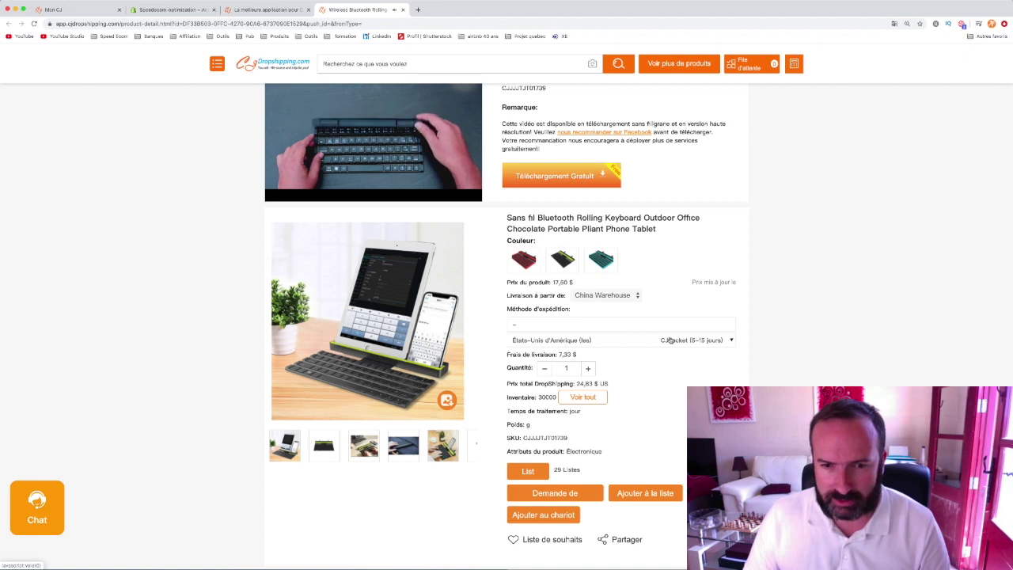
click(707, 340)
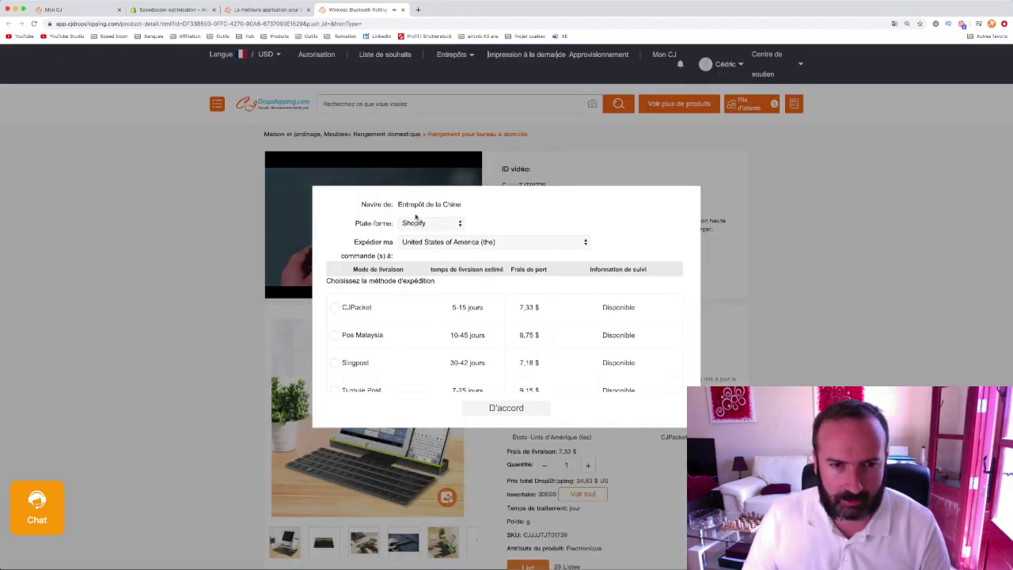
- Pick France in the 'Expédier ma commande à' list for the keyboard's shipping
click(452, 244)
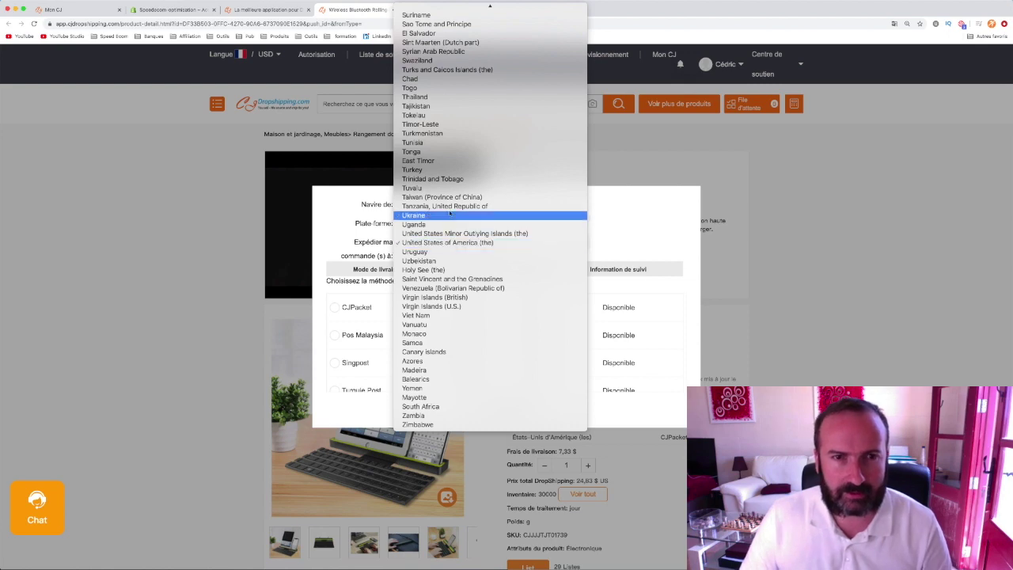
scroll(452, 213, up, 15)
scroll(451, 213, up, 10)
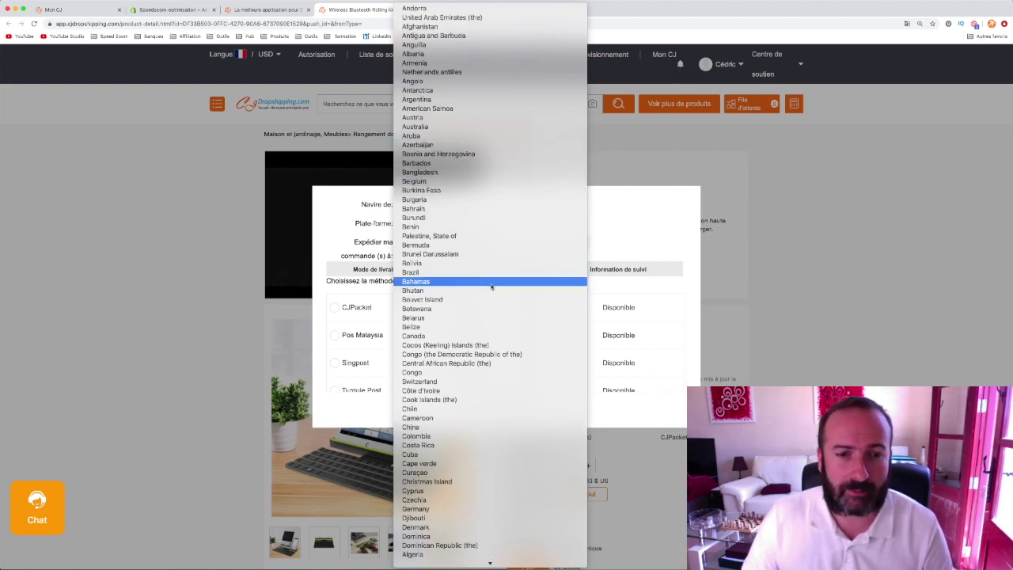
scroll(490, 286, down, 3)
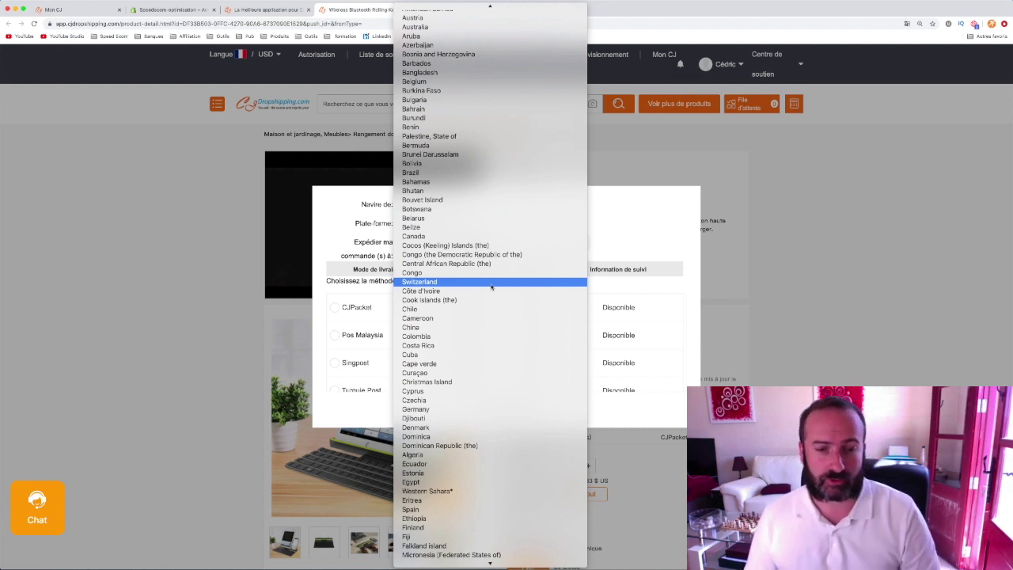
scroll(491, 287, down, 2)
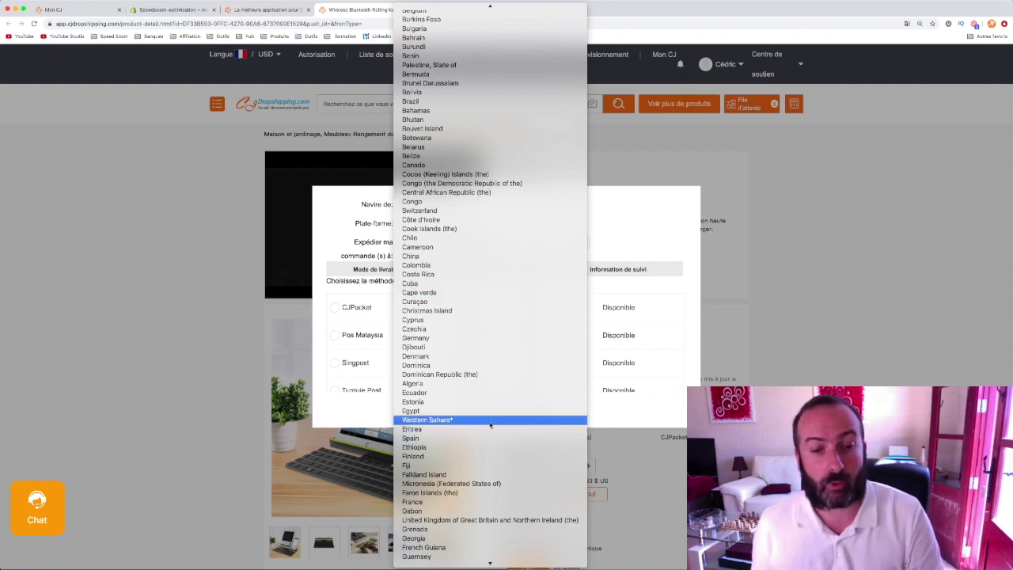
click(472, 505)
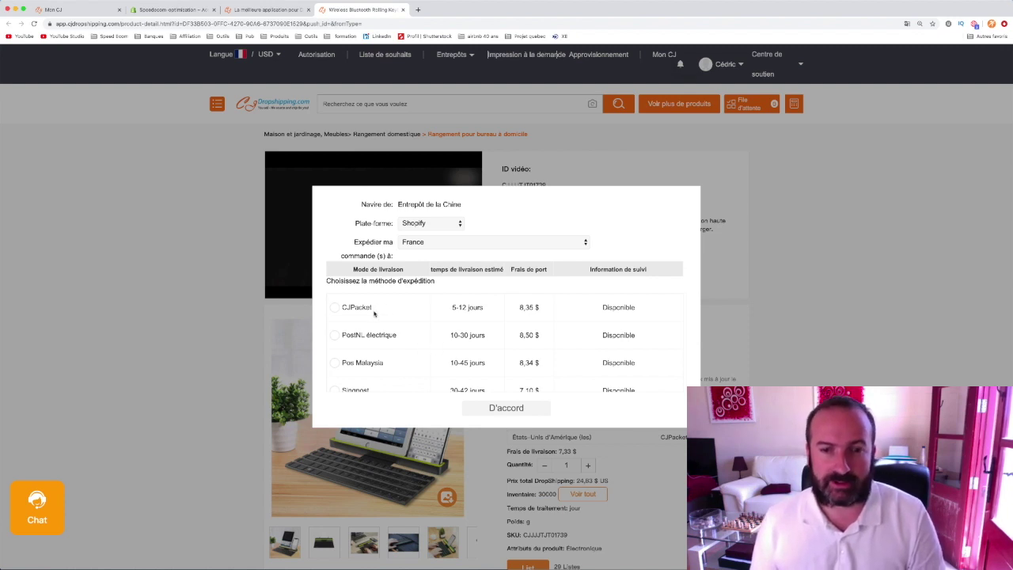
- Choose CJPacket (8,35 $, 5-12 jours) for France and close the shipping dialog with D'accord
click(335, 308)
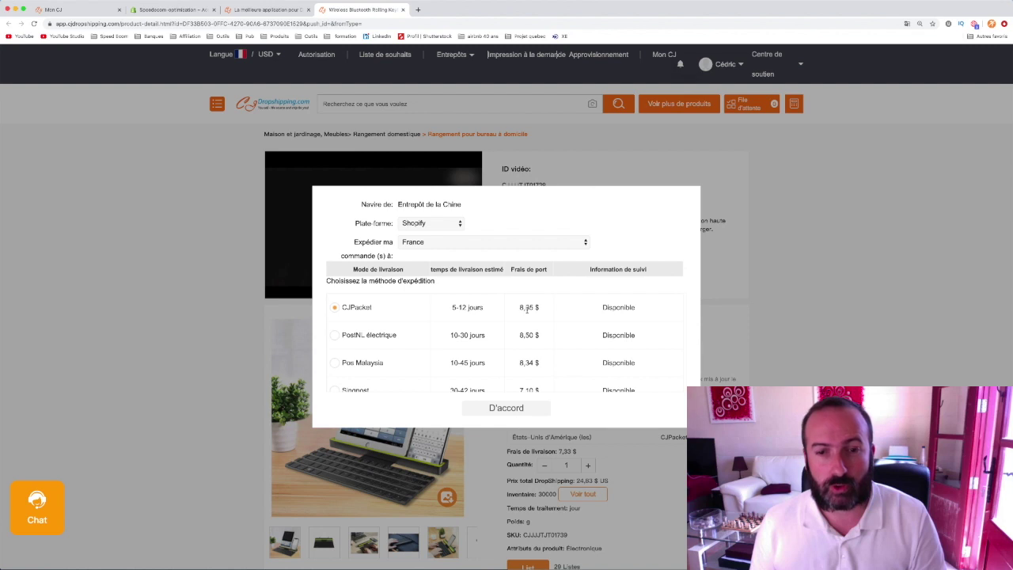
scroll(493, 354, down, 10)
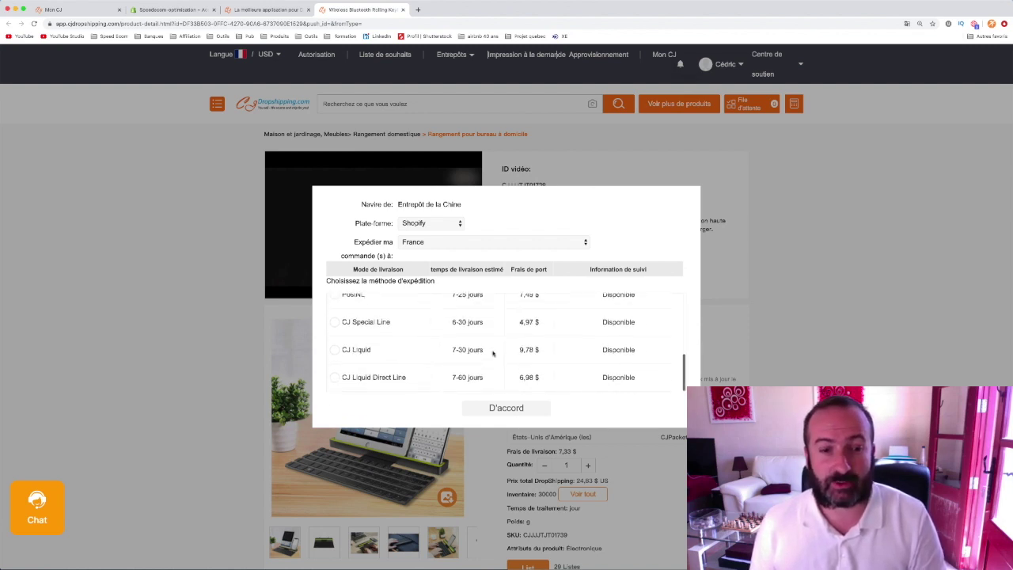
scroll(493, 354, up, 10)
scroll(493, 353, down, 10)
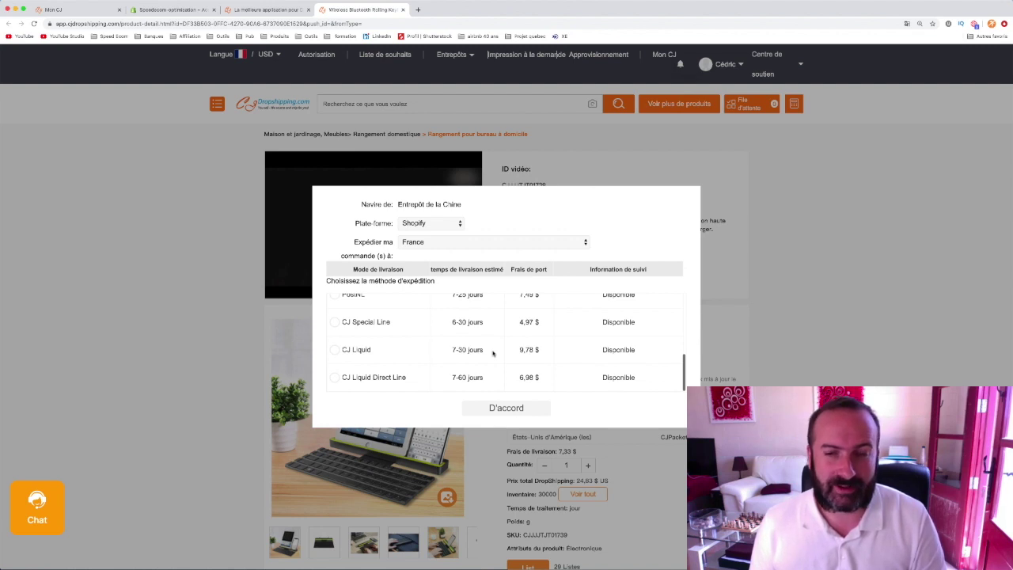
scroll(493, 354, up, 10)
double_click(530, 308)
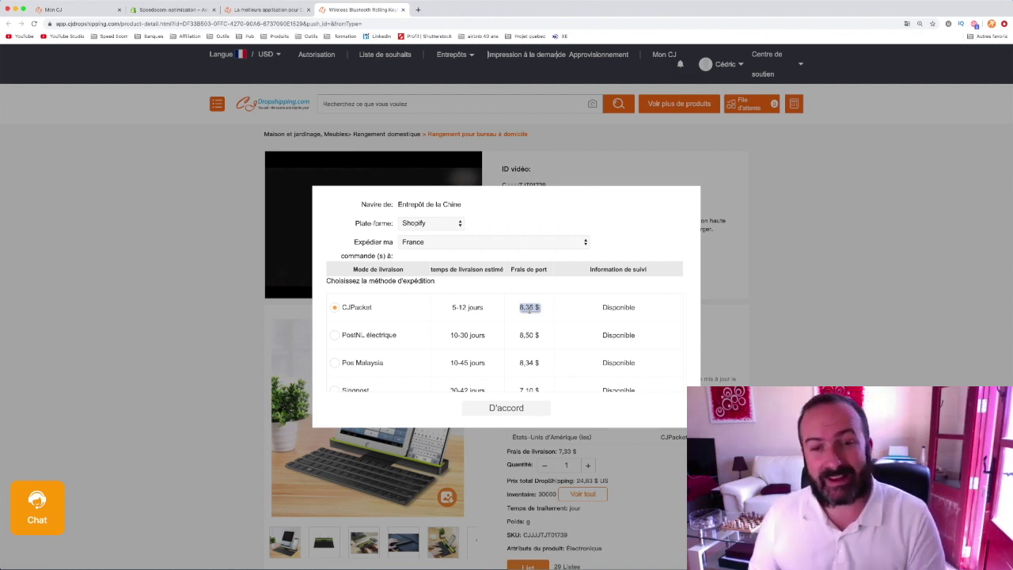
click(515, 409)
click(516, 409)
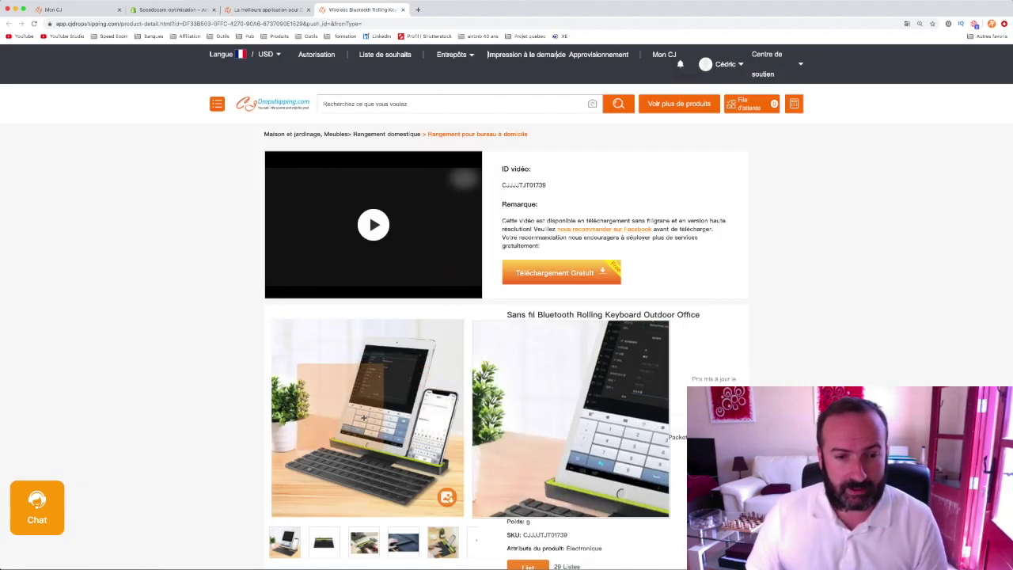
- Scroll through the keyboard's product page details
scroll(388, 426, down, 3)
scroll(388, 426, down, 1)
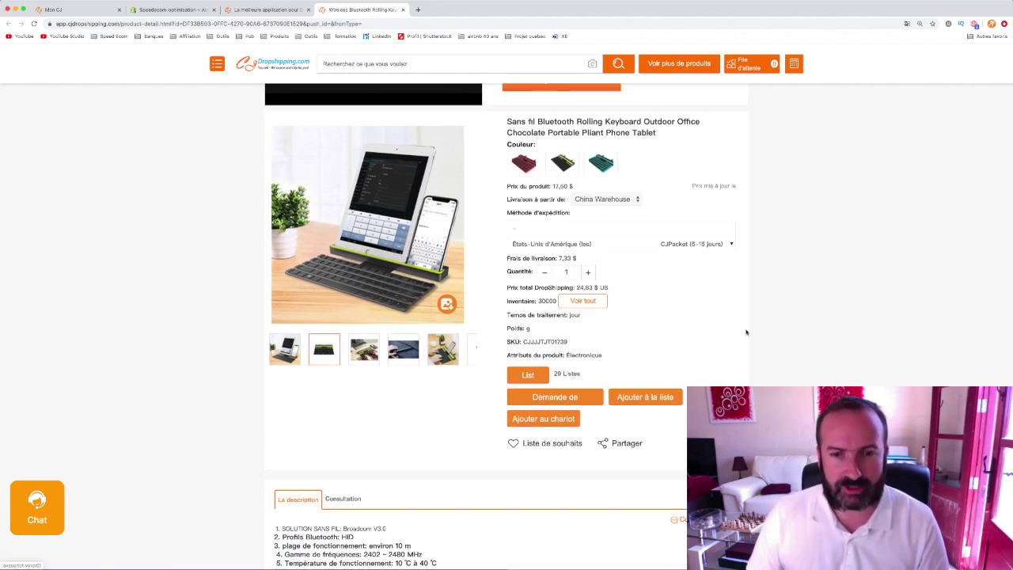
scroll(731, 352, up, 1)
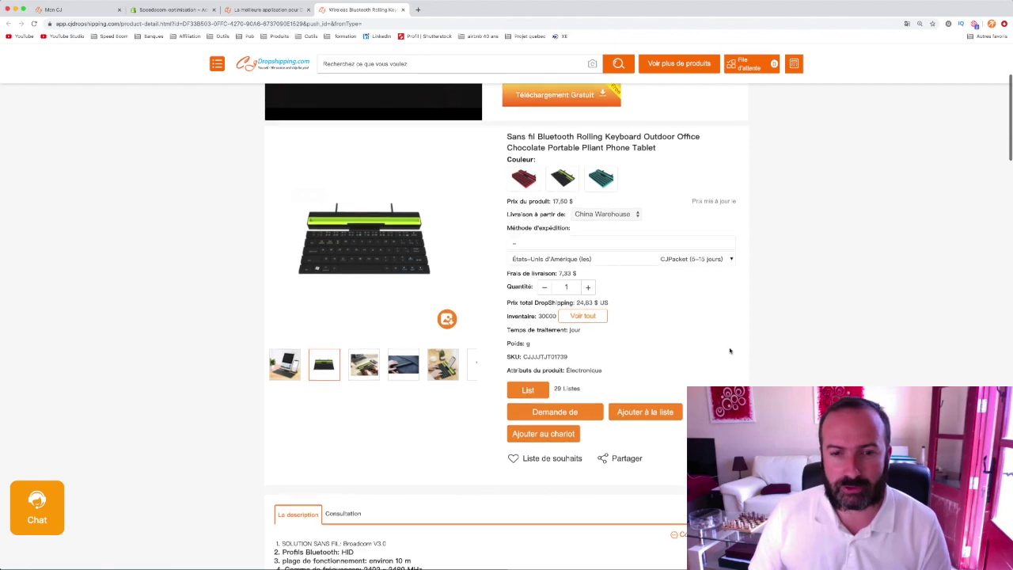
scroll(722, 350, up, 4)
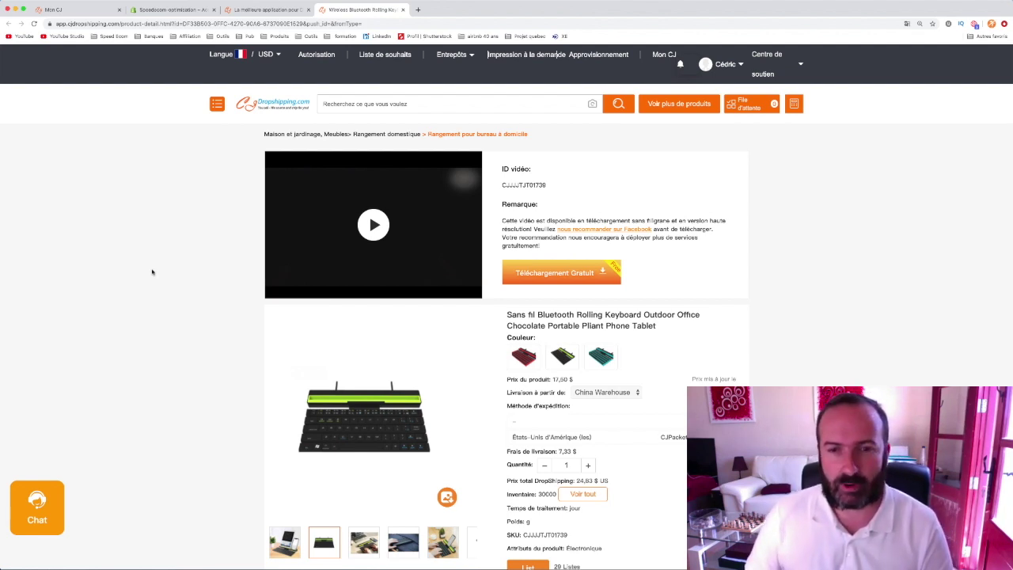
scroll(216, 269, down, 3)
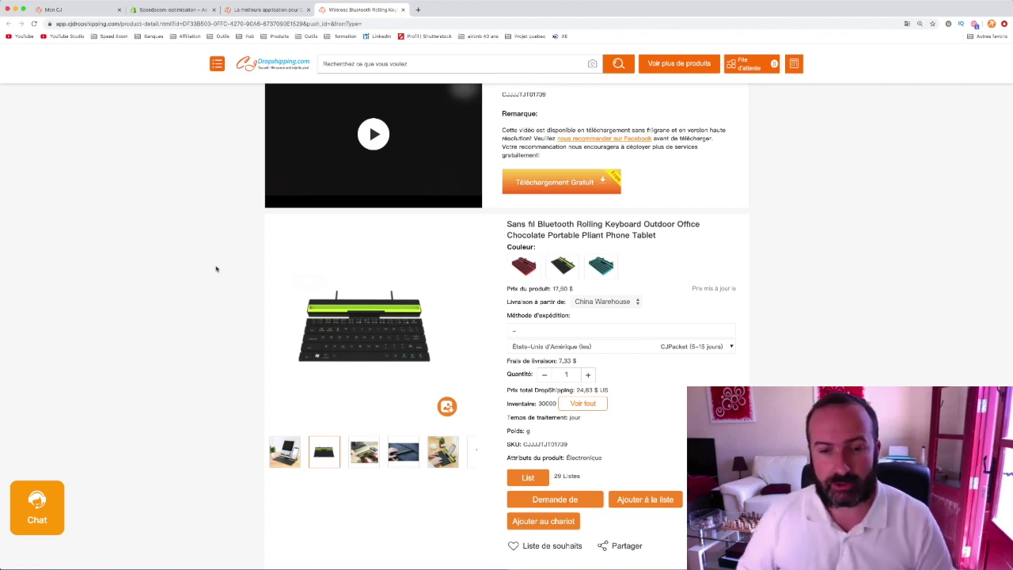
scroll(714, 349, down, 3)
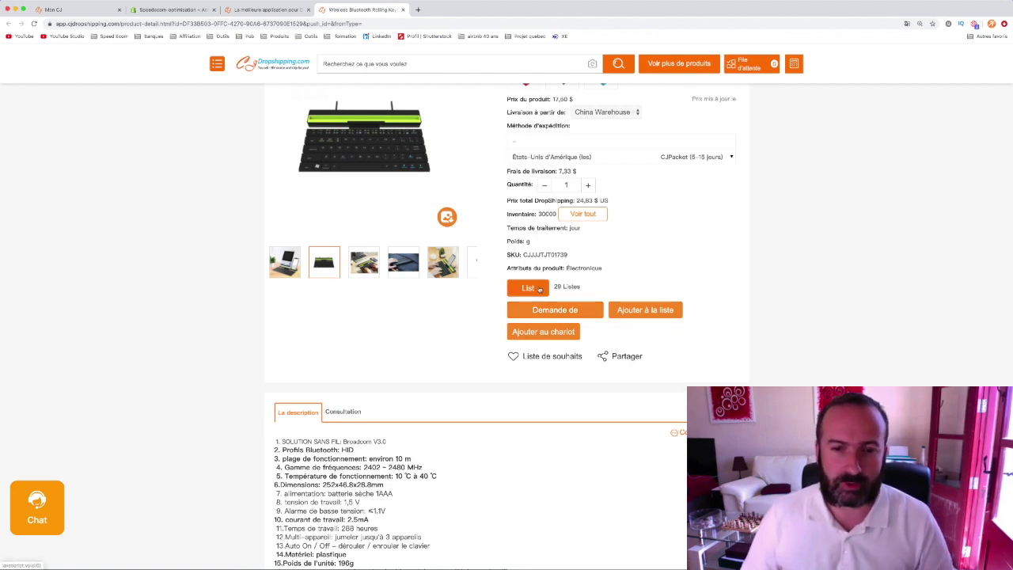
scroll(584, 378, down, 1)
scroll(584, 378, up, 2)
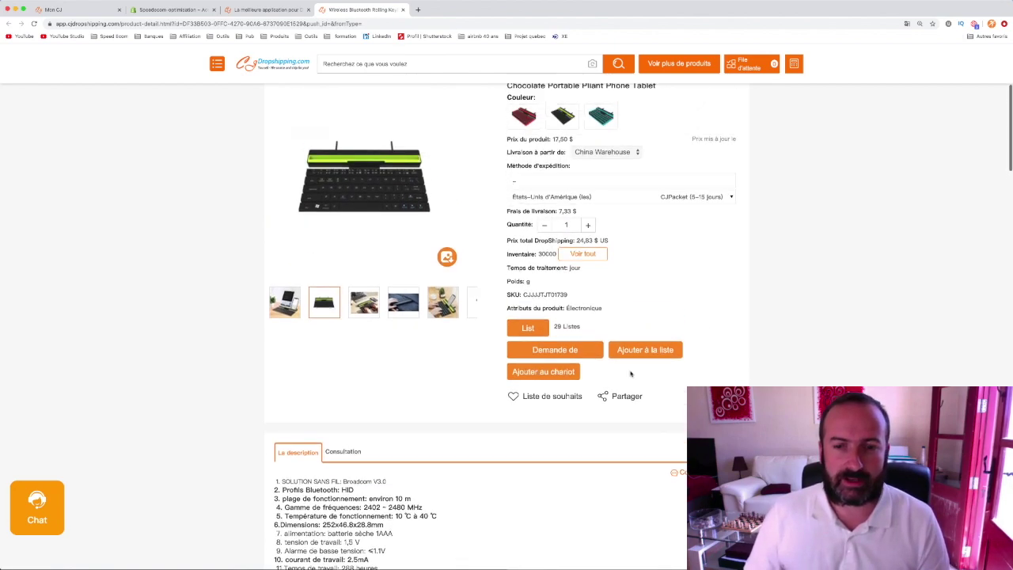
scroll(631, 373, up, 3)
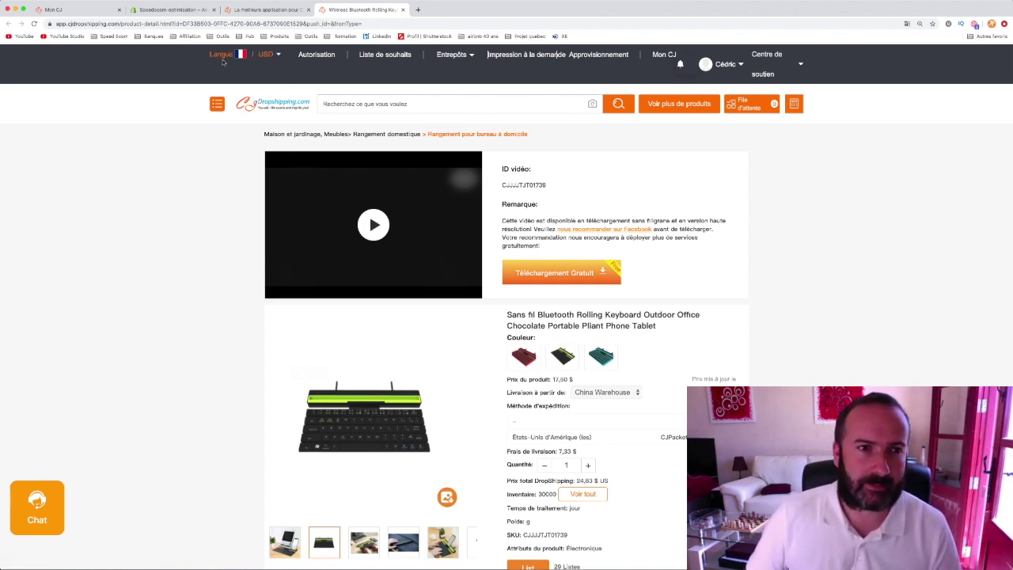
- Trim the address to app.cjdropshipping.com to load the CJ home page with Super Deal products
drag(121, 26, 440, 49)
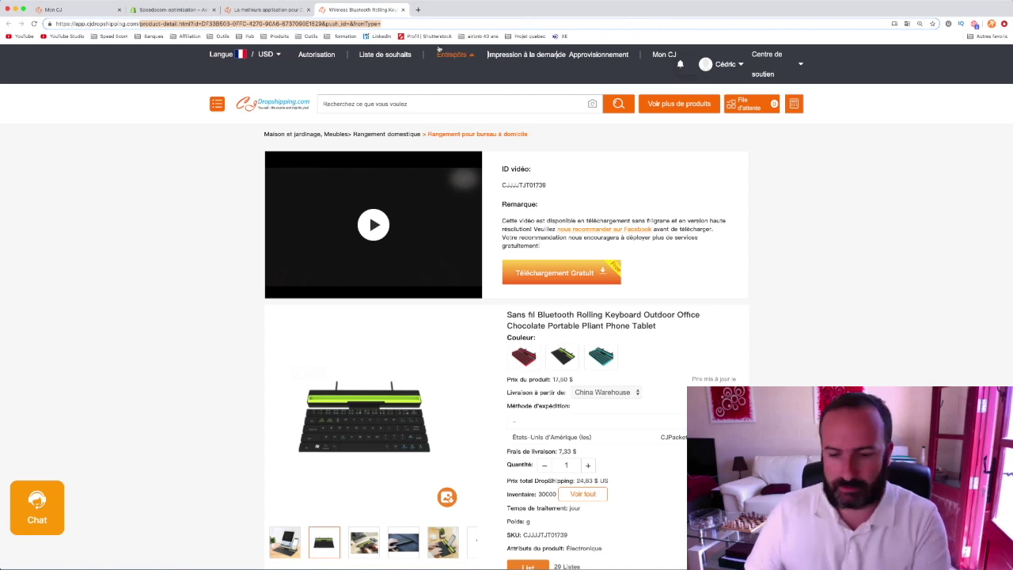
key(BackSpace)
key(Return)
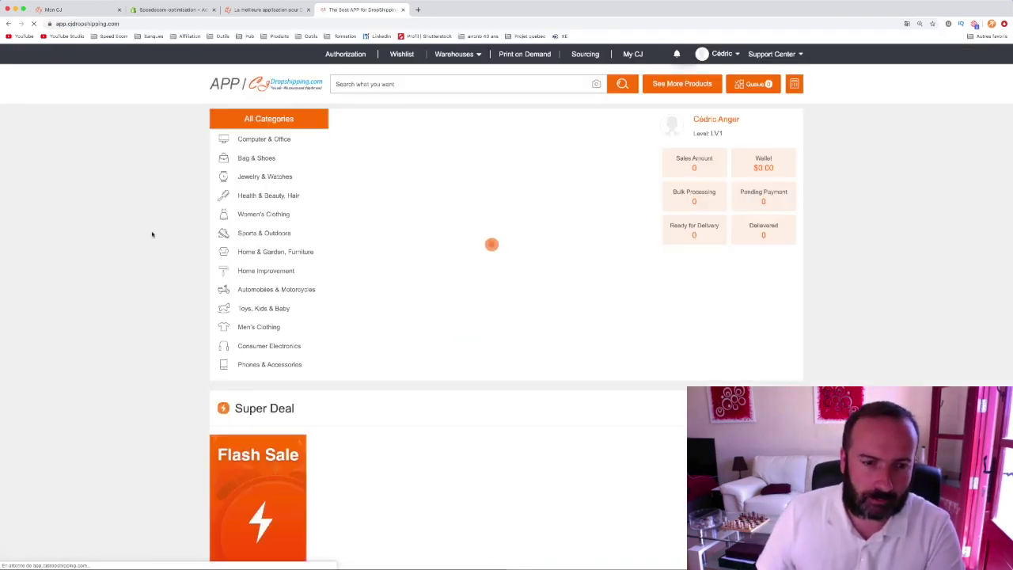
scroll(145, 228, down, 3)
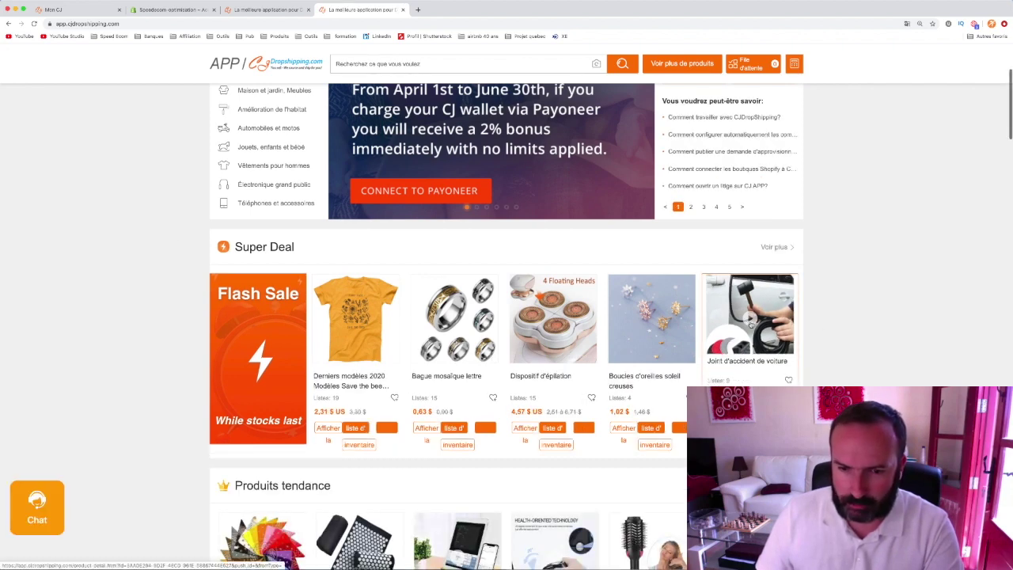
- Open the Dispositif d'épilation (hair-removal device, 4,57 $) product page
scroll(751, 320, down, 1)
click(548, 273)
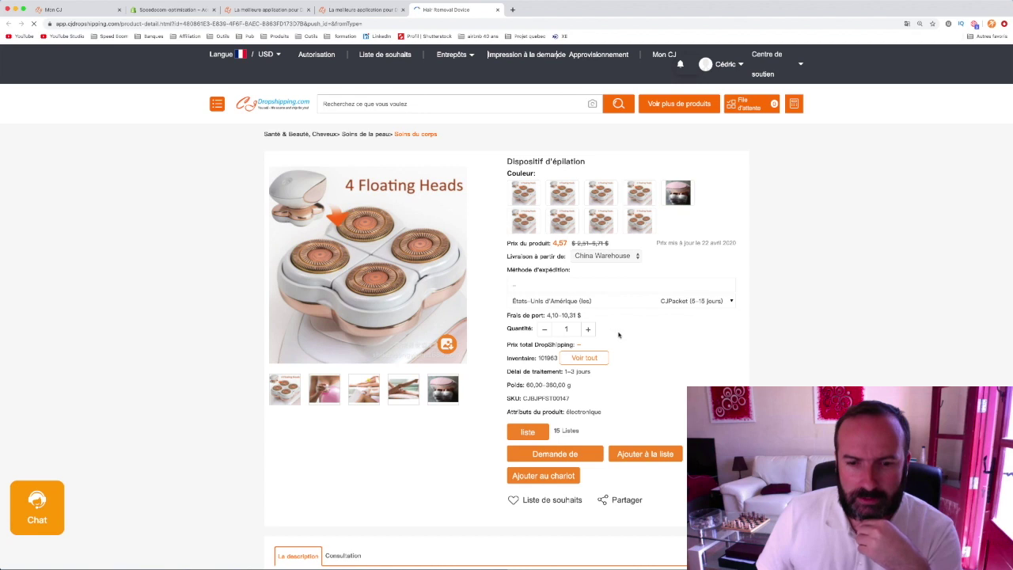
scroll(618, 332, down, 2)
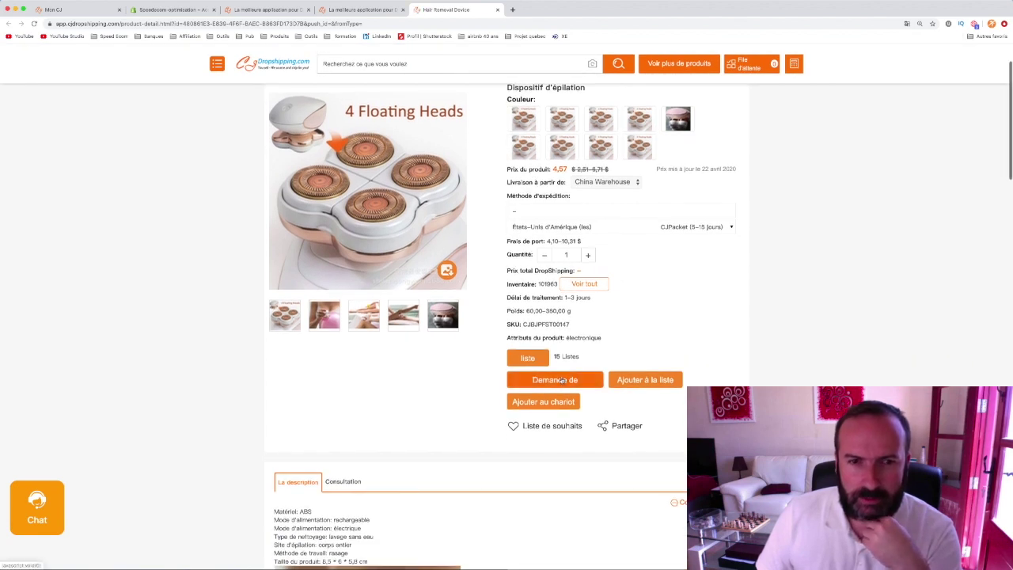
- Set Livraison to China Warehouse and bring up the Demande de photographie form
triple_click(565, 380)
click(641, 207)
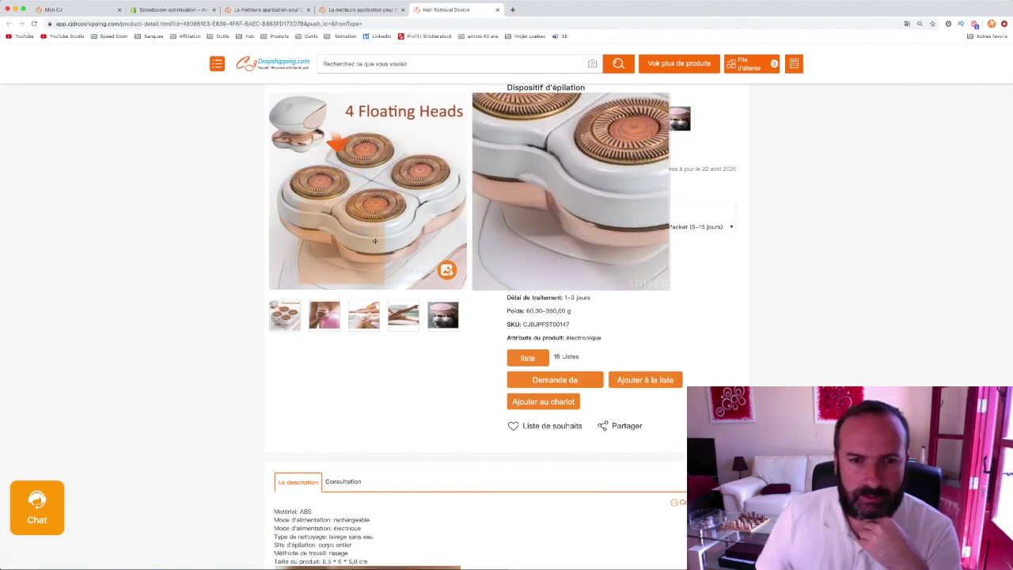
click(612, 183)
click(612, 182)
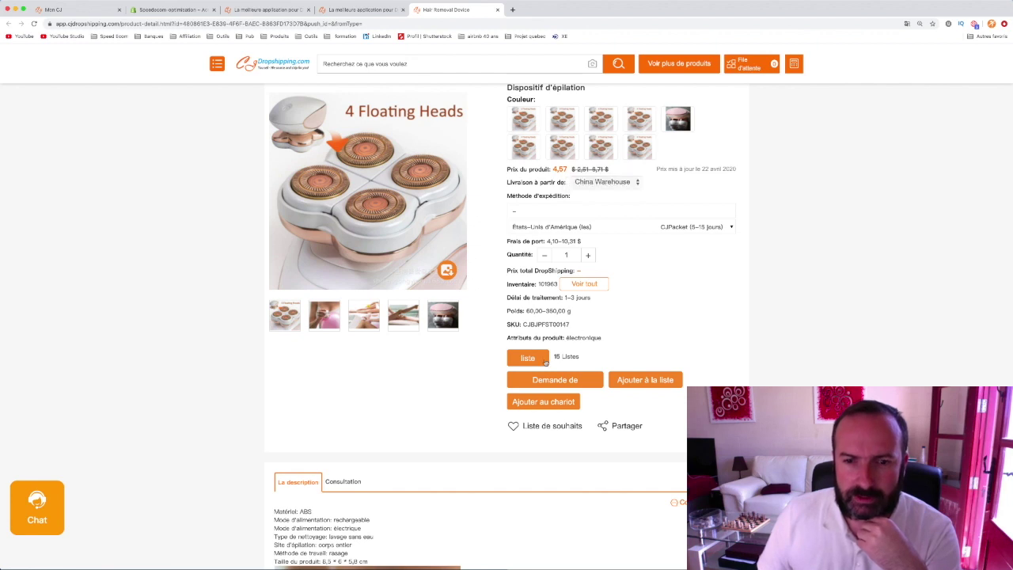
triple_click(563, 381)
click(563, 380)
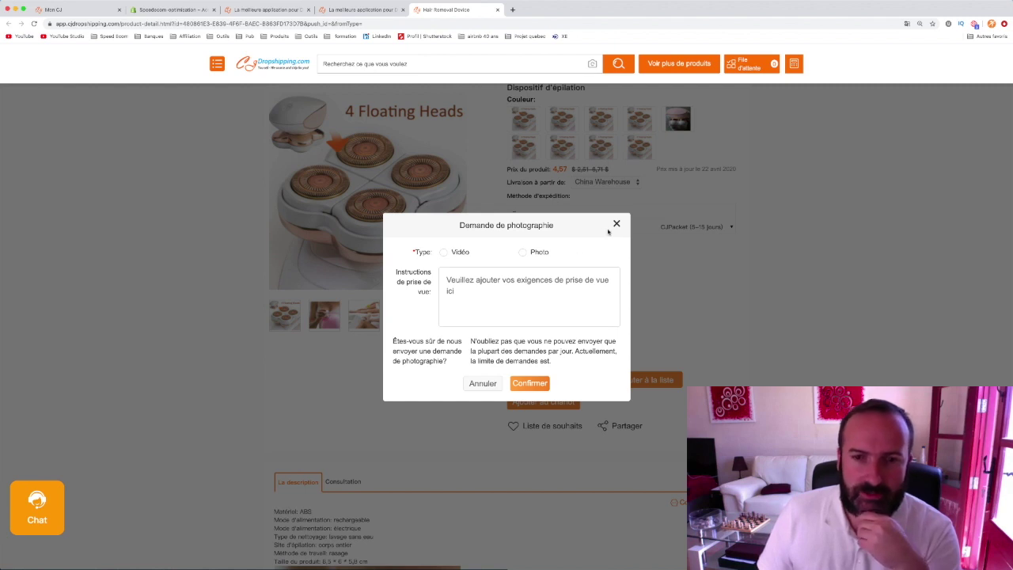
- Submit a Vidéo-type photography request for the hair-removal device
click(617, 225)
click(569, 381)
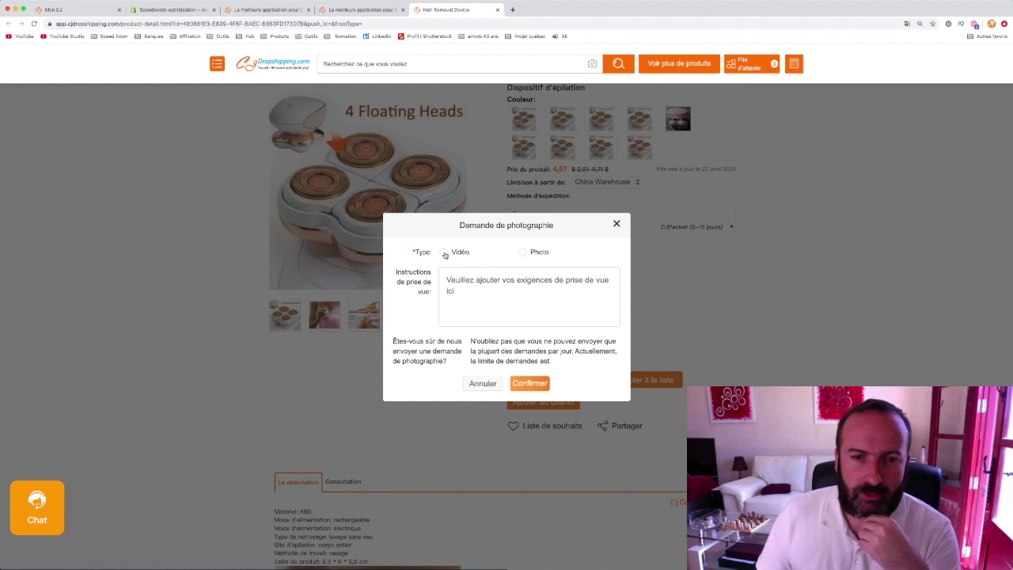
click(445, 251)
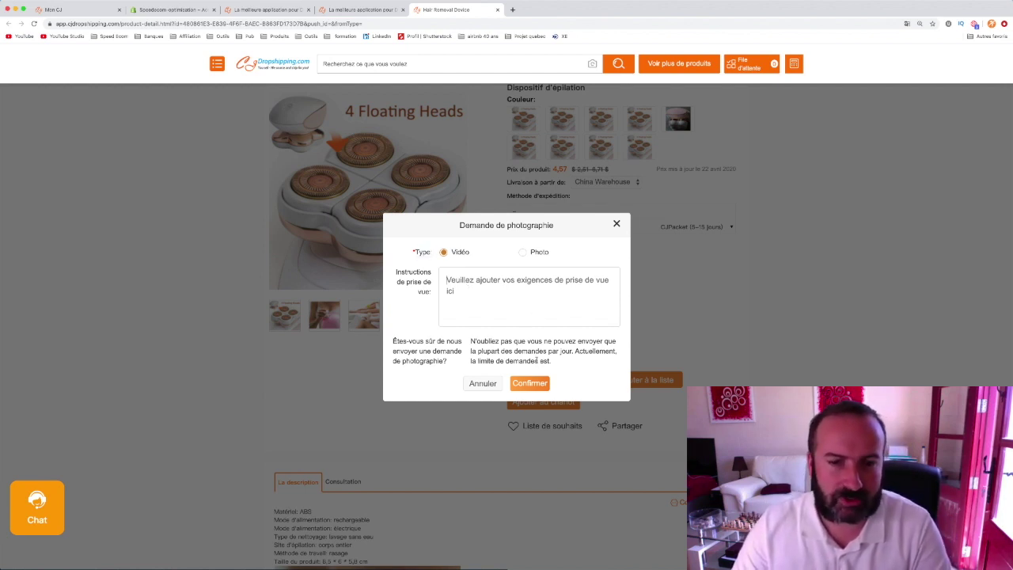
click(536, 384)
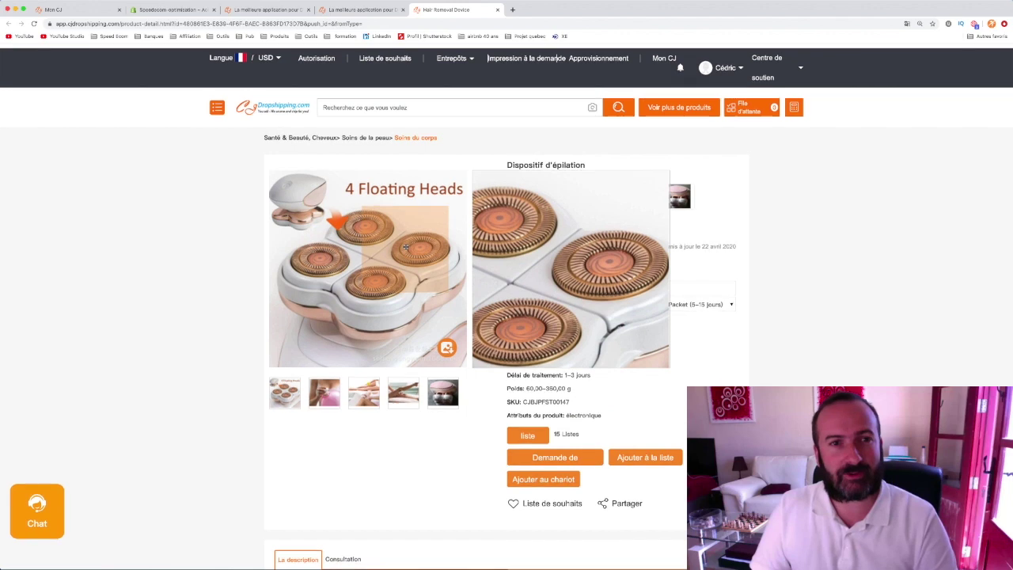
- Check the En attente hair-removal video request under Demandes de photographie, then open Mon inventaire
click(67, 10)
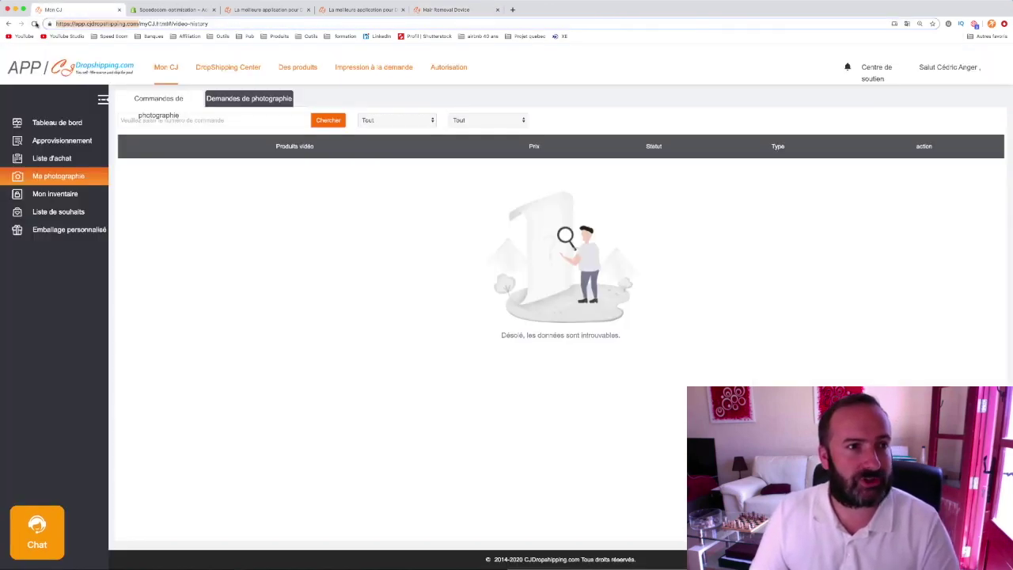
click(35, 24)
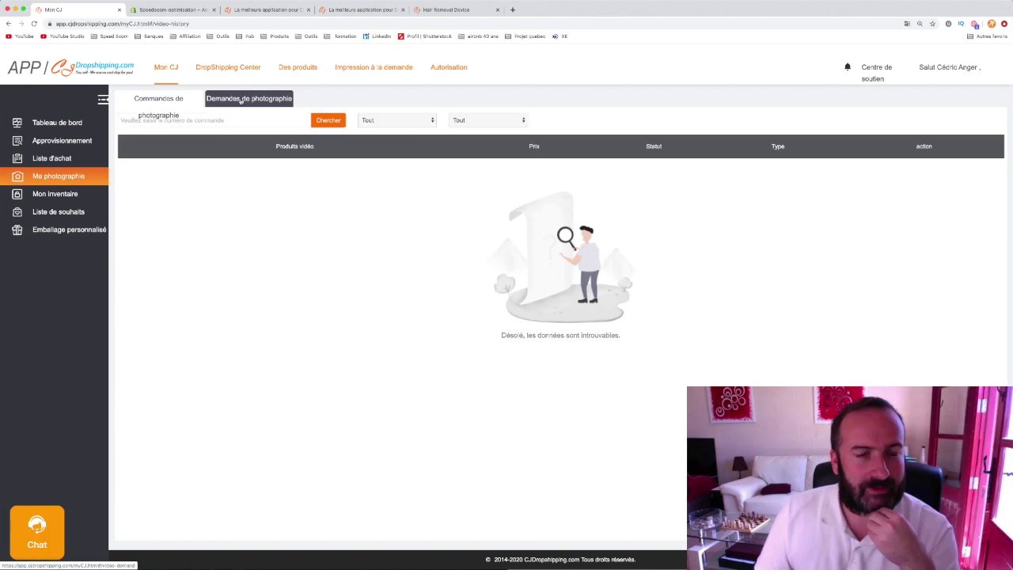
triple_click(241, 100)
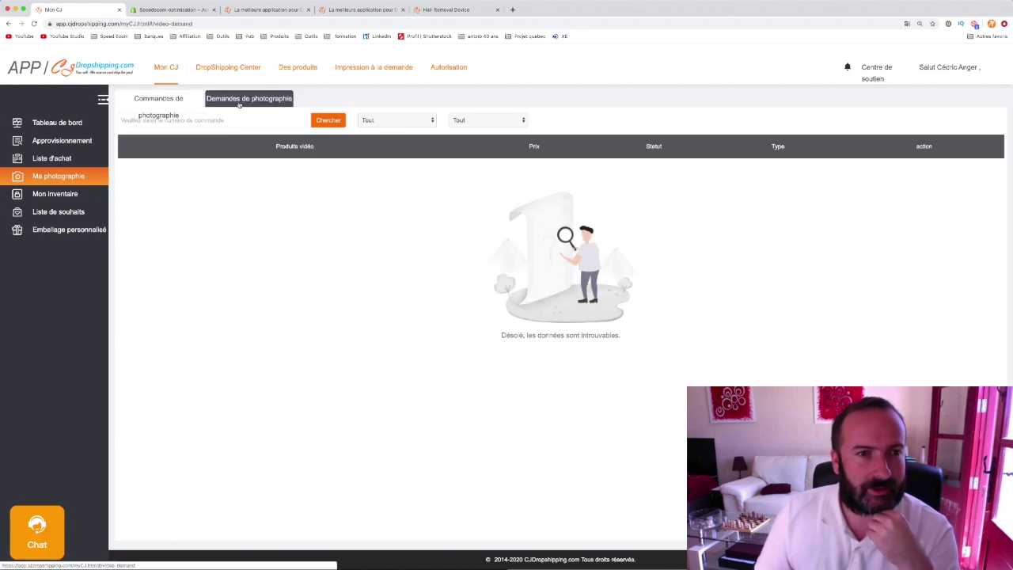
click(239, 103)
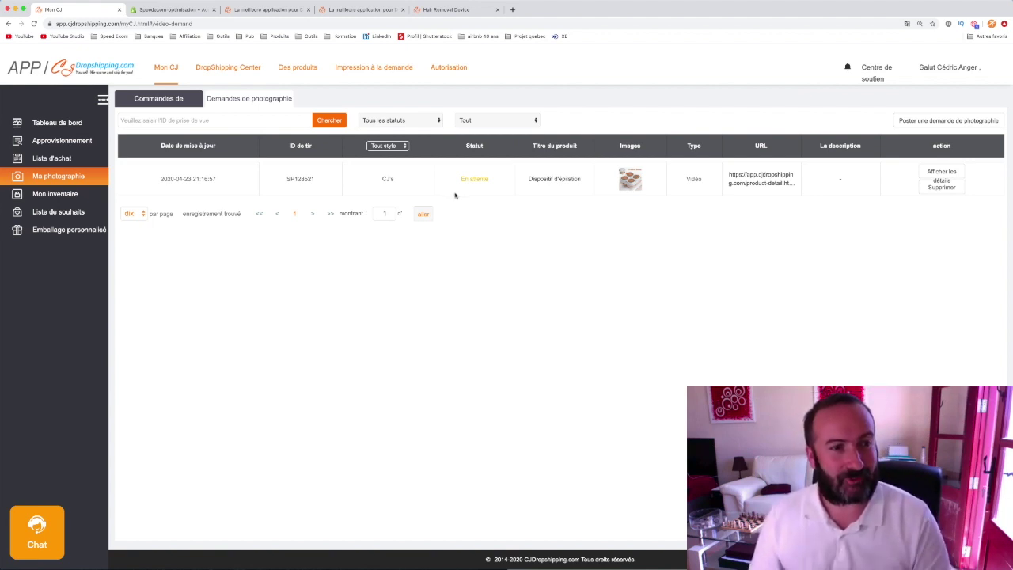
click(67, 200)
double_click(67, 199)
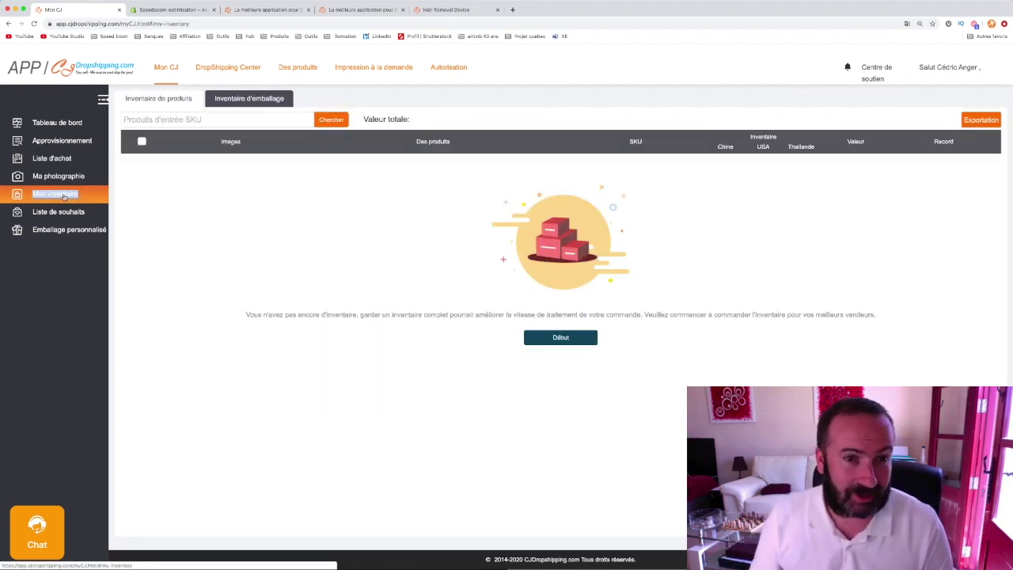
- View the empty Liste de souhaits, then go to Emballage personnalisé
click(240, 184)
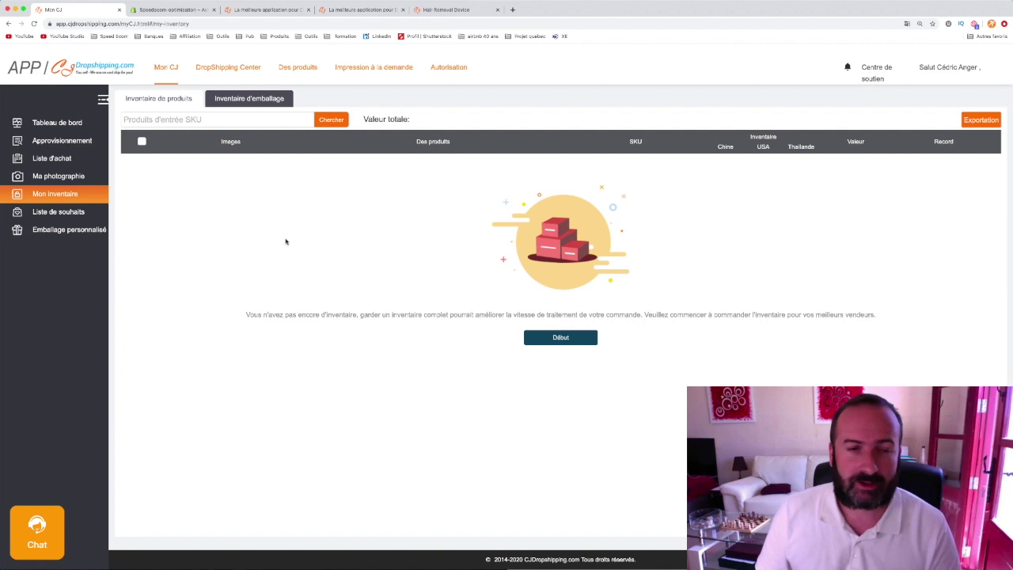
click(46, 213)
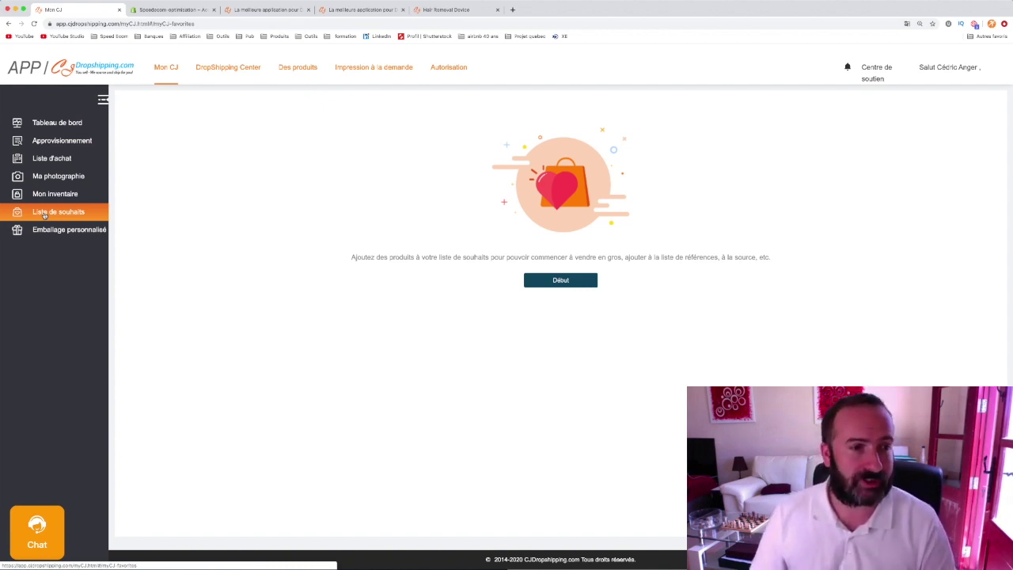
click(50, 233)
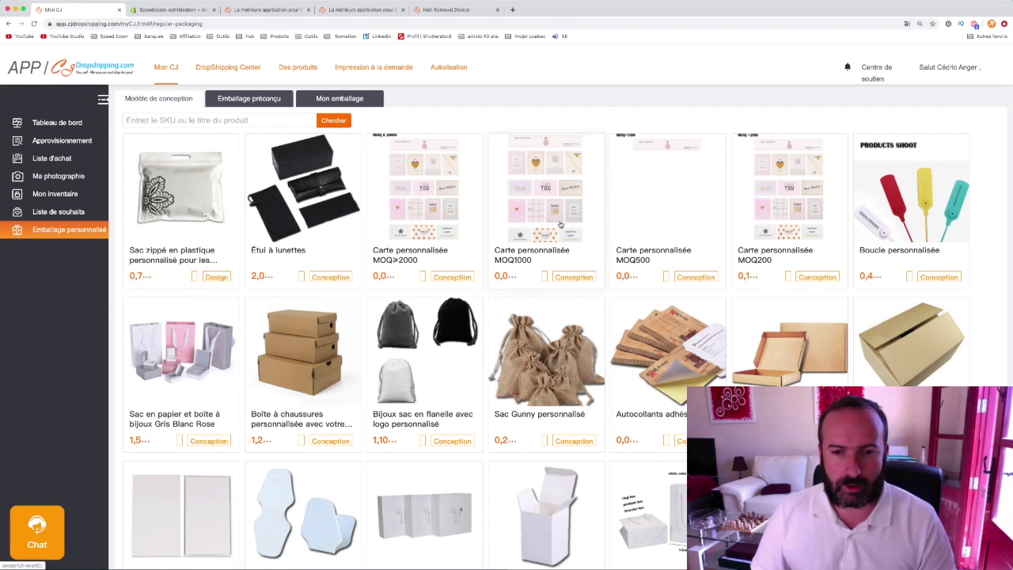
- Browse the Modèle de conception grid, viewing and closing the Étui à lunettes details
scroll(545, 222, down, 3)
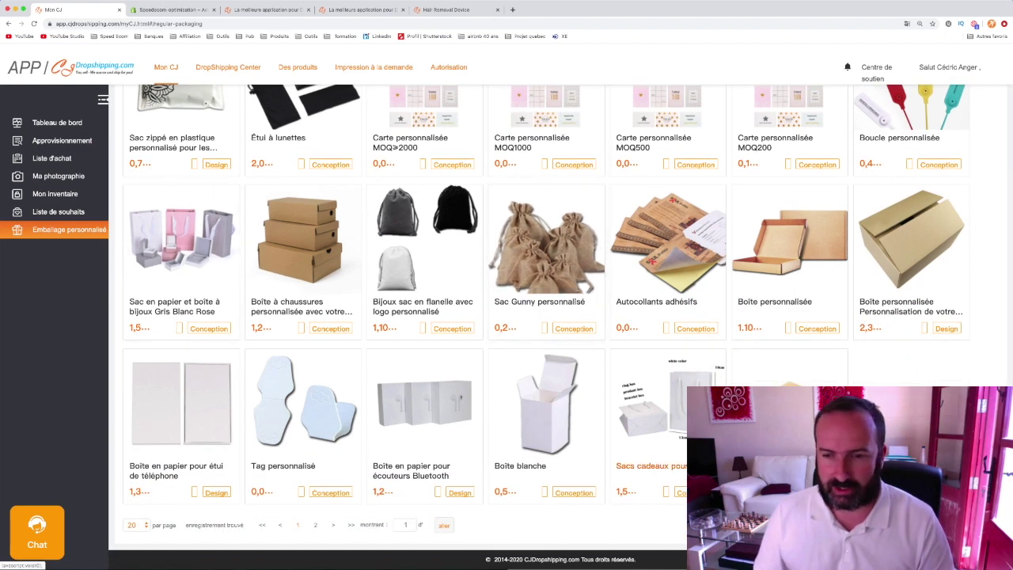
scroll(800, 237, up, 3)
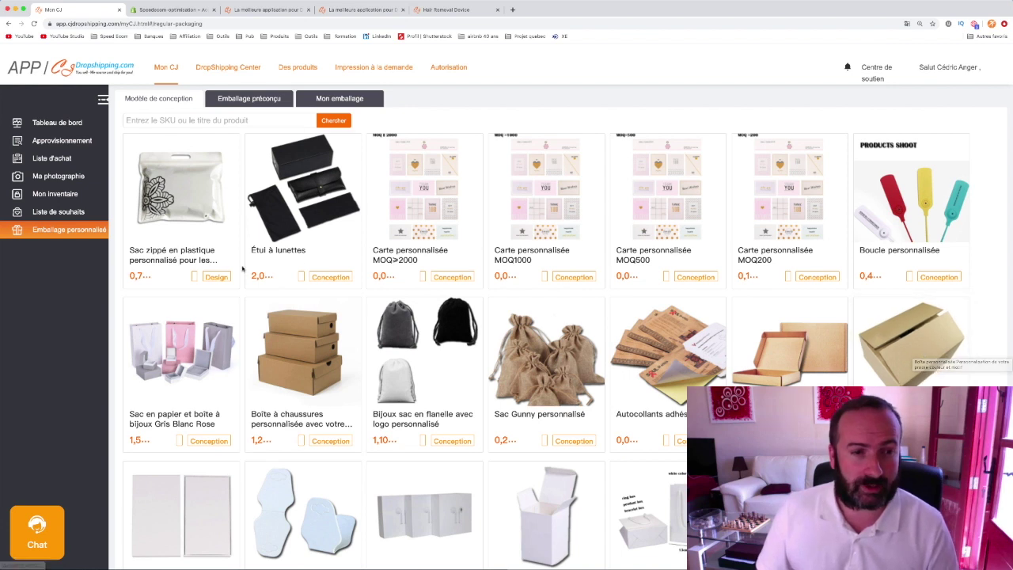
click(283, 246)
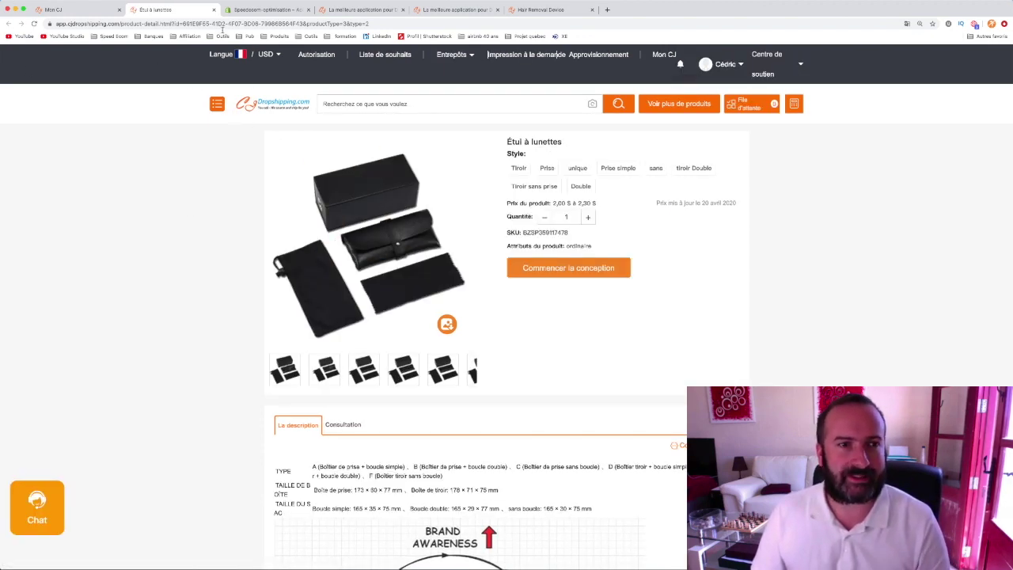
click(213, 10)
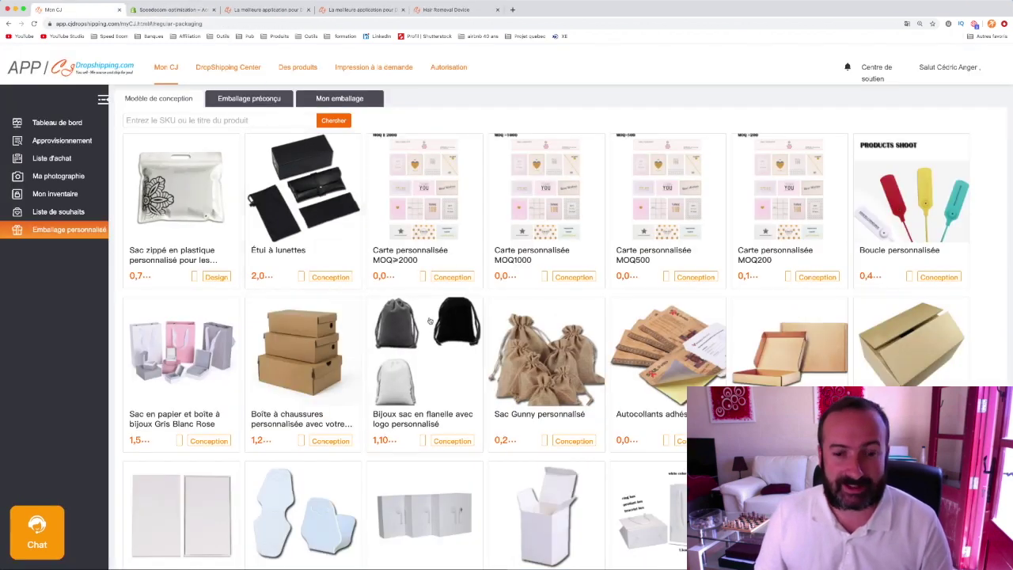
scroll(413, 319, down, 2)
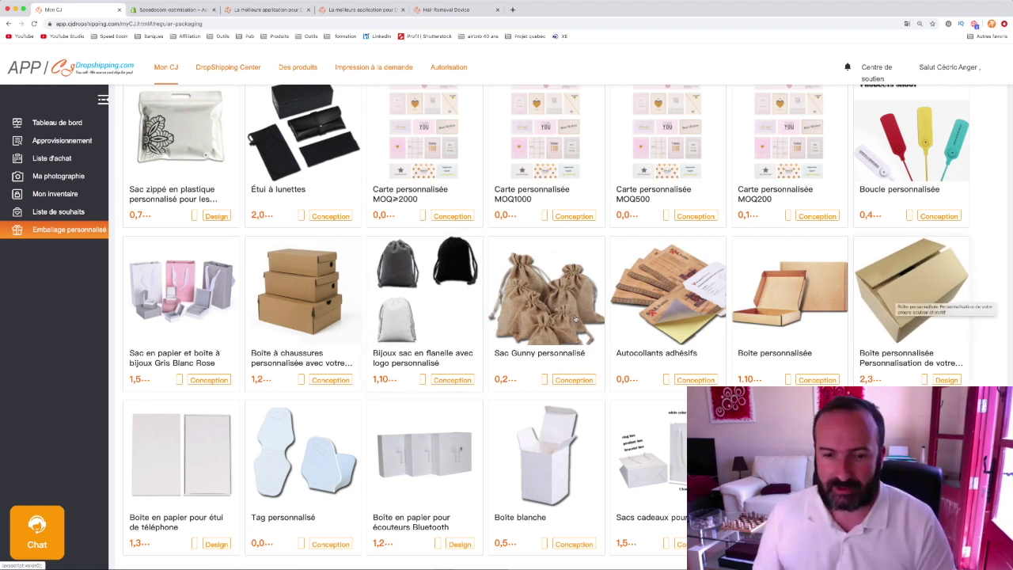
scroll(554, 357, down, 2)
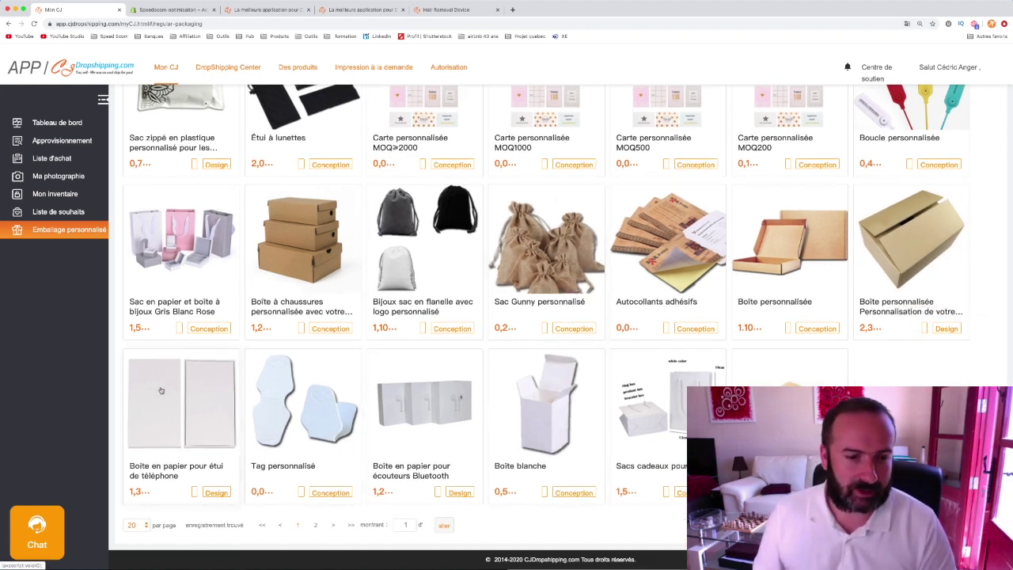
scroll(515, 311, up, 1)
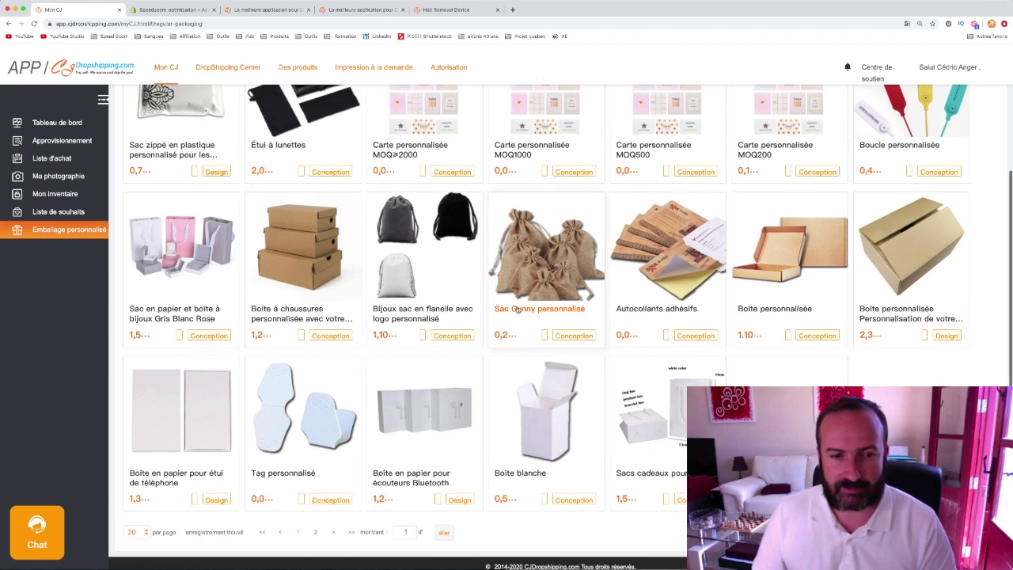
scroll(630, 389, up, 2)
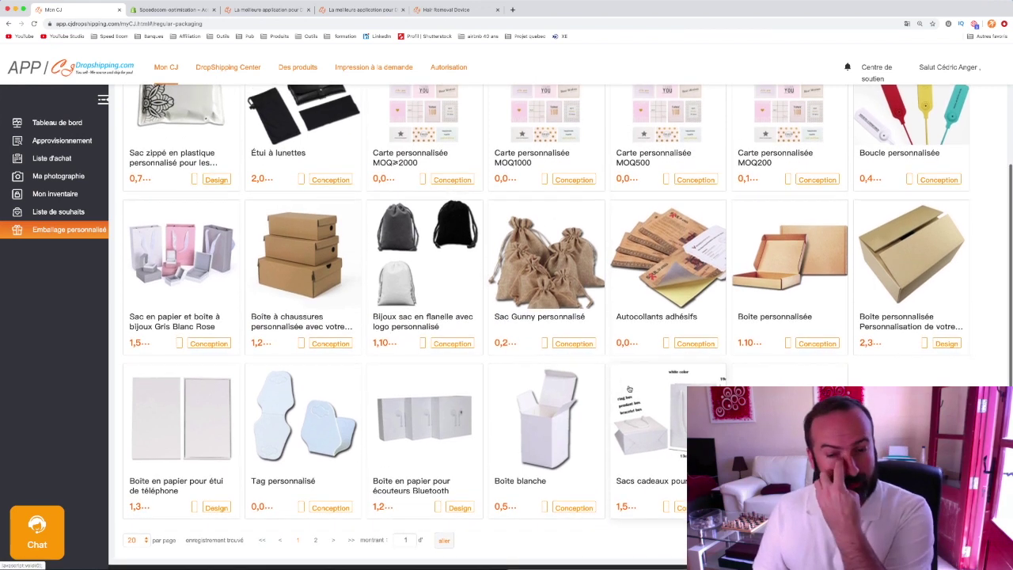
scroll(652, 342, up, 3)
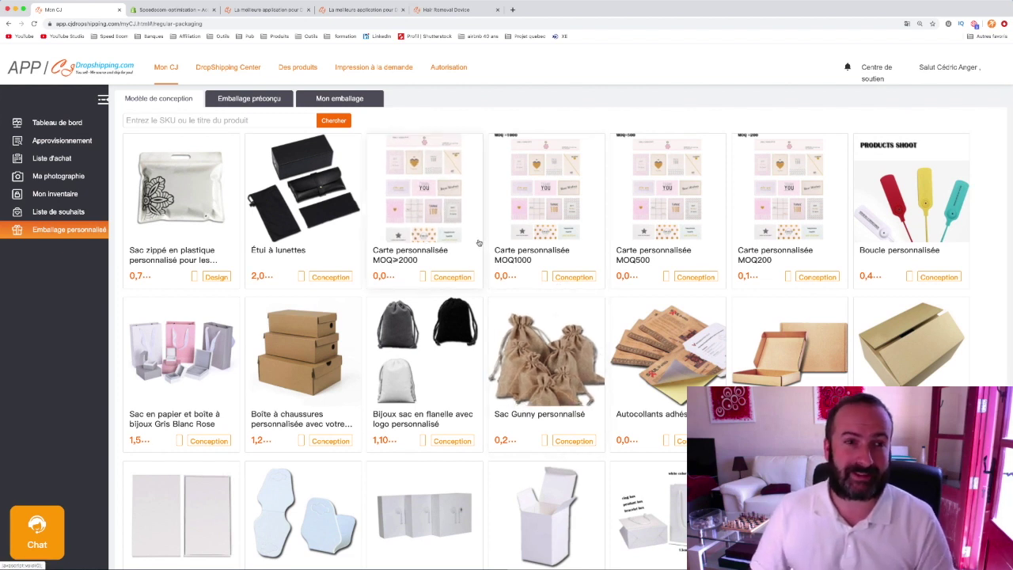
- Look over Emballage préconçu, then open the empty Mon emballage list
click(254, 97)
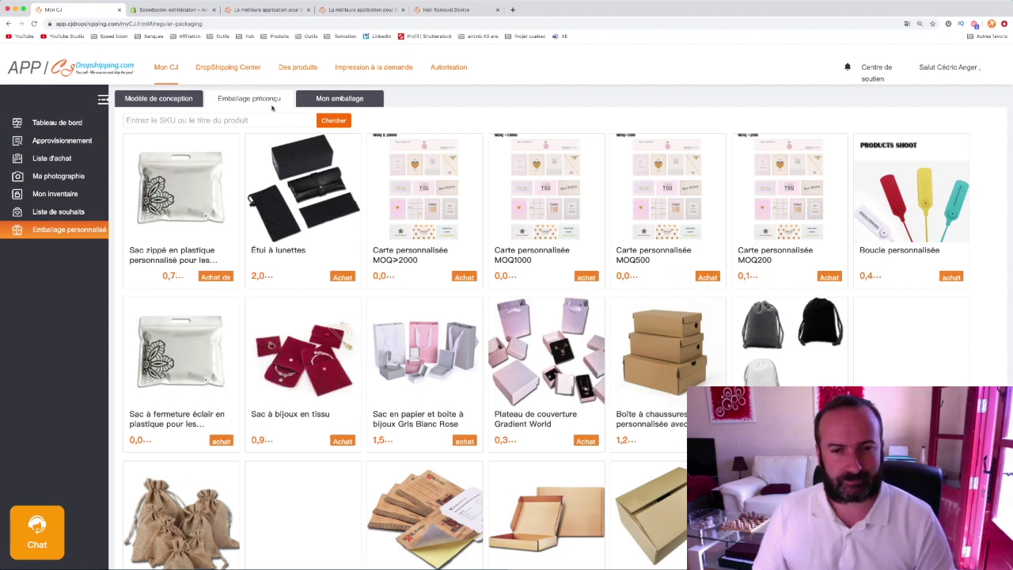
scroll(502, 290, down, 4)
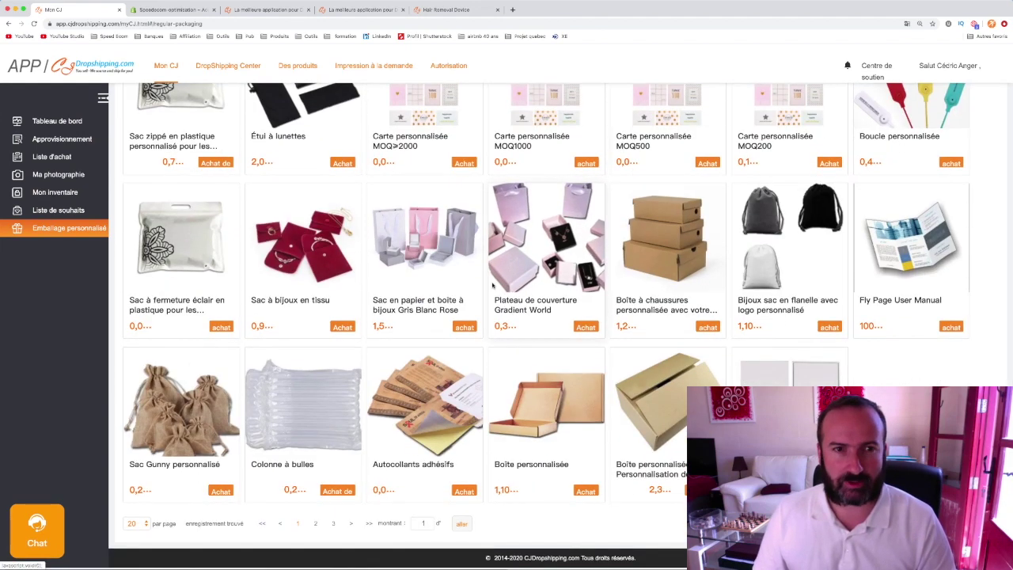
scroll(502, 290, up, 3)
click(341, 98)
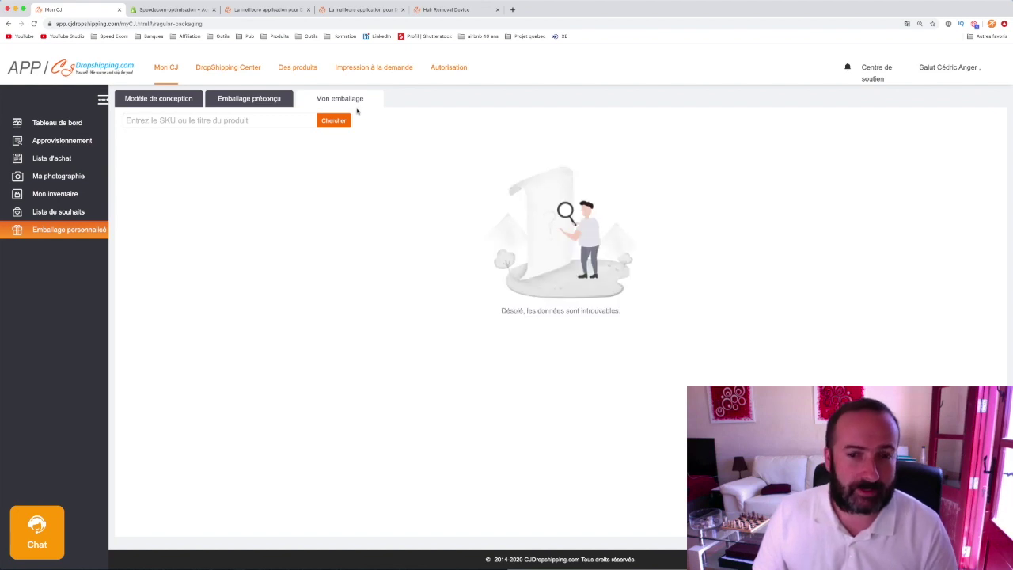
- Open the support Chat assistant, look through its FAQs and select the question field
click(35, 544)
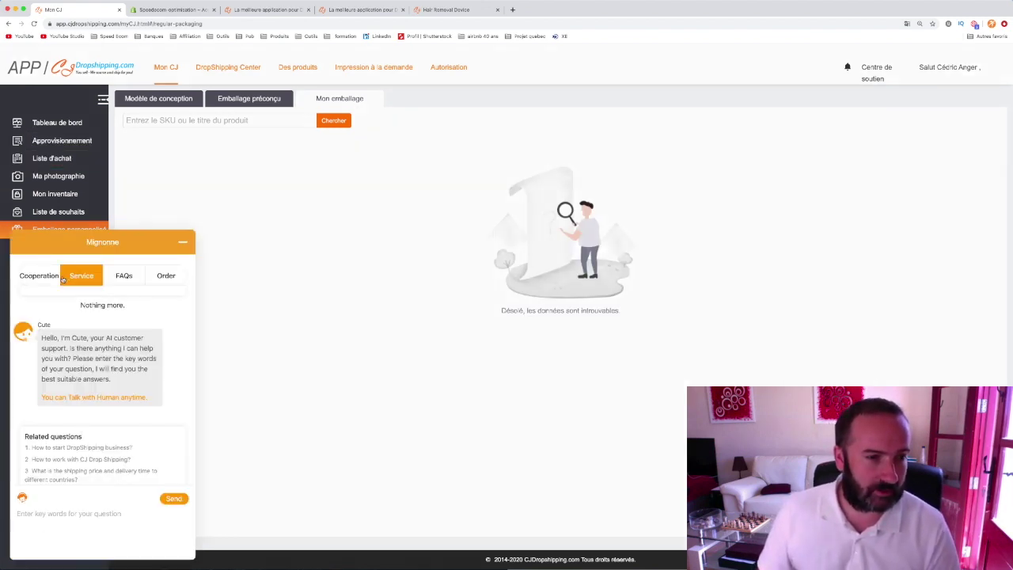
mouse_move(118, 278)
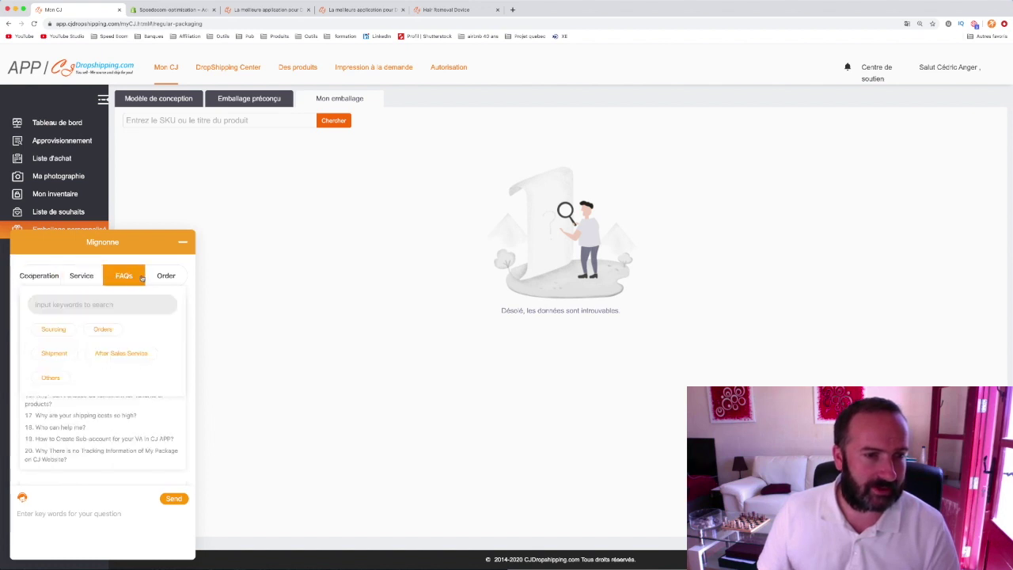
click(71, 510)
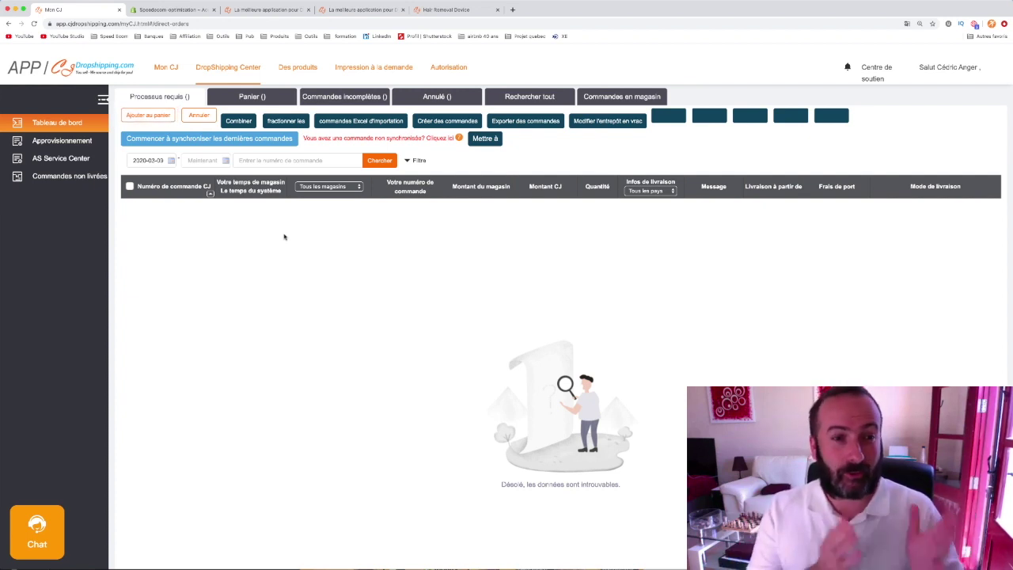
- Check the 'Tous les magasins' store filter, keep All Stores, then open Des produits
click(320, 187)
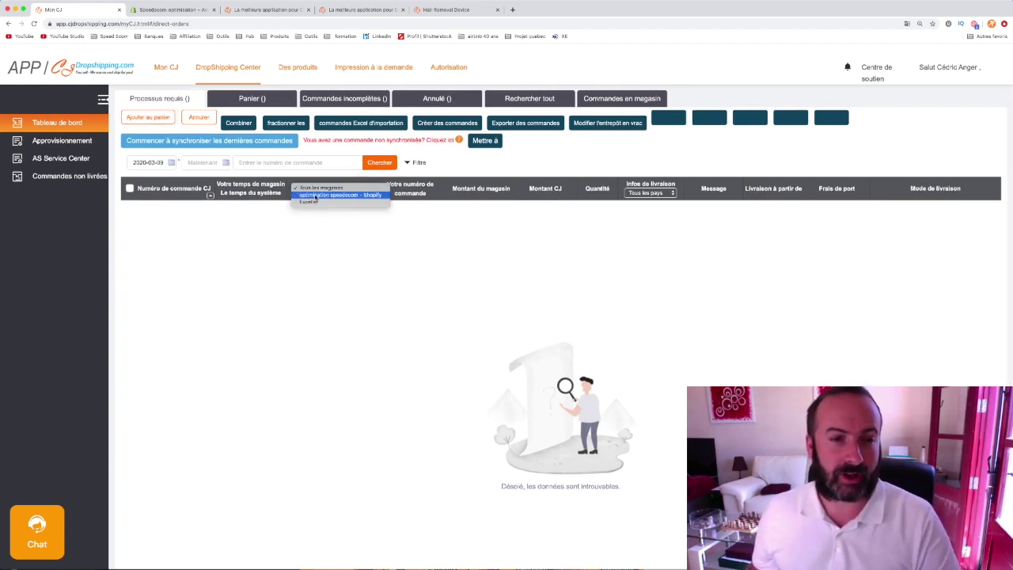
click(308, 188)
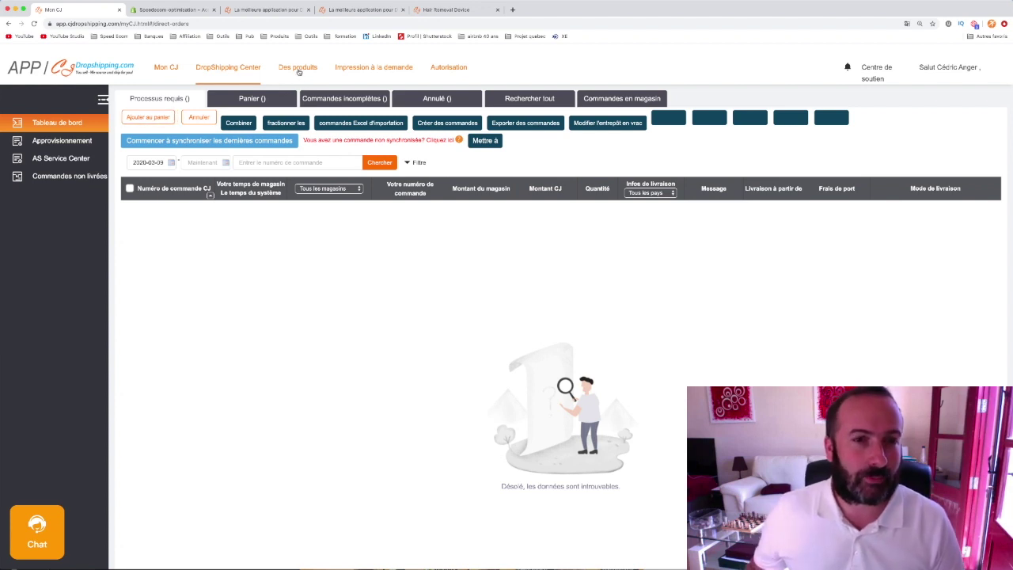
click(298, 68)
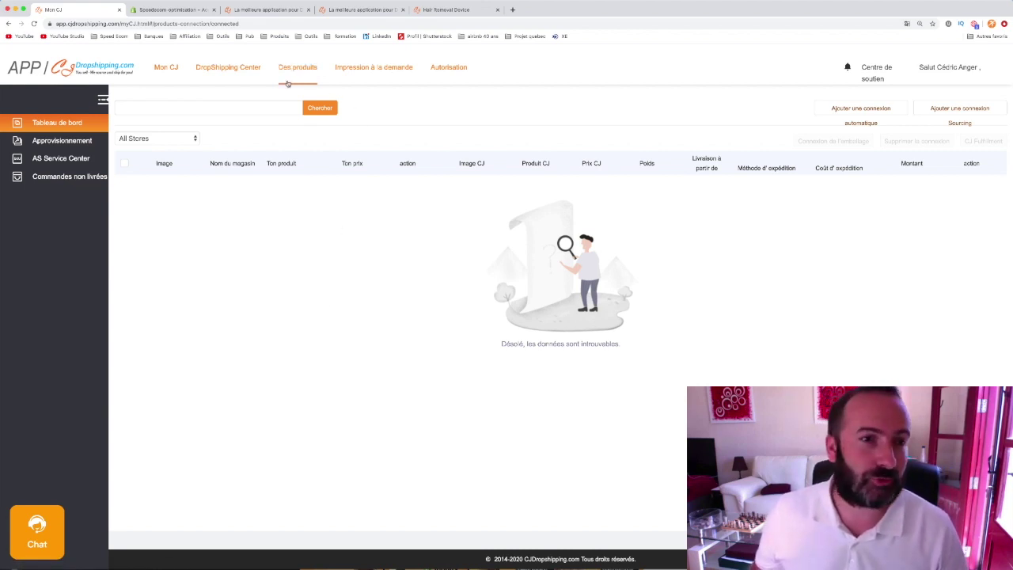
- View Impression à la demande, check the Shopify store under Autorisation, then return to Mon CJ
click(371, 69)
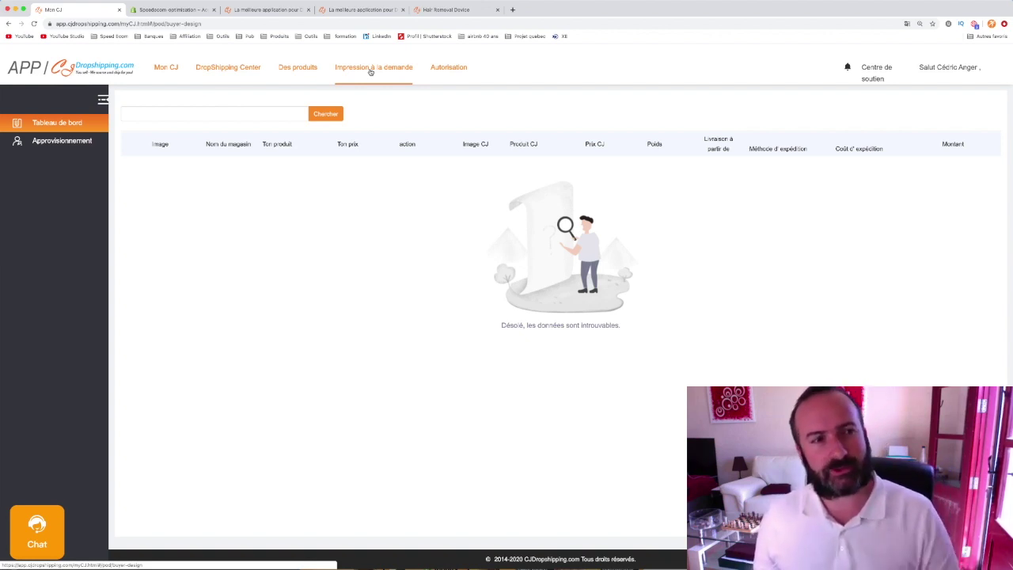
click(449, 69)
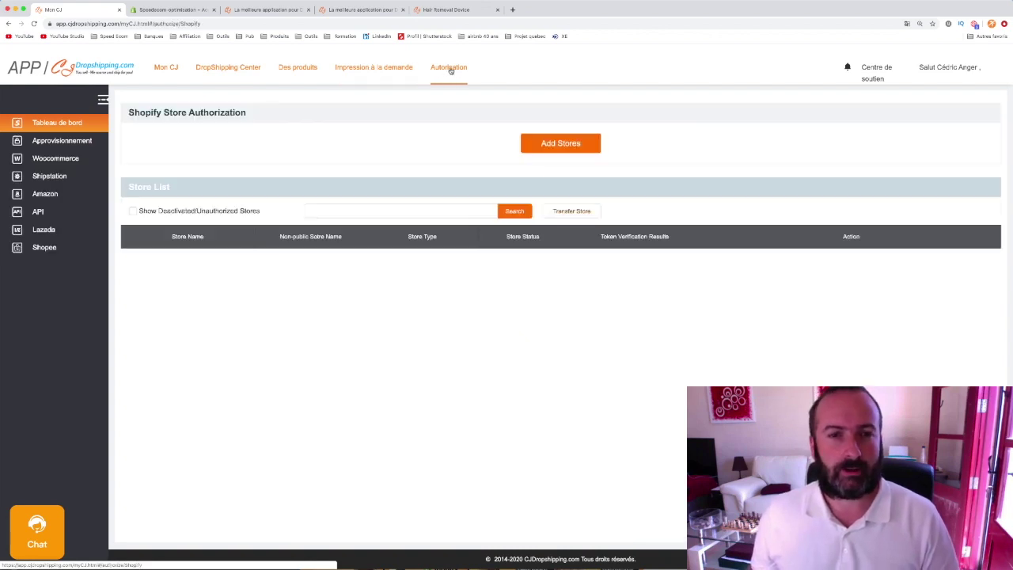
click(166, 69)
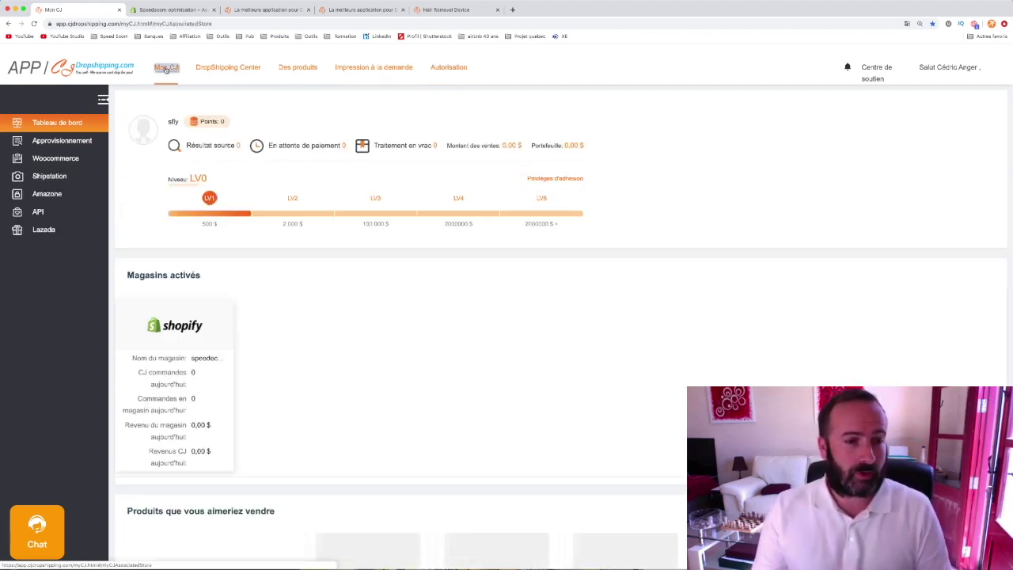